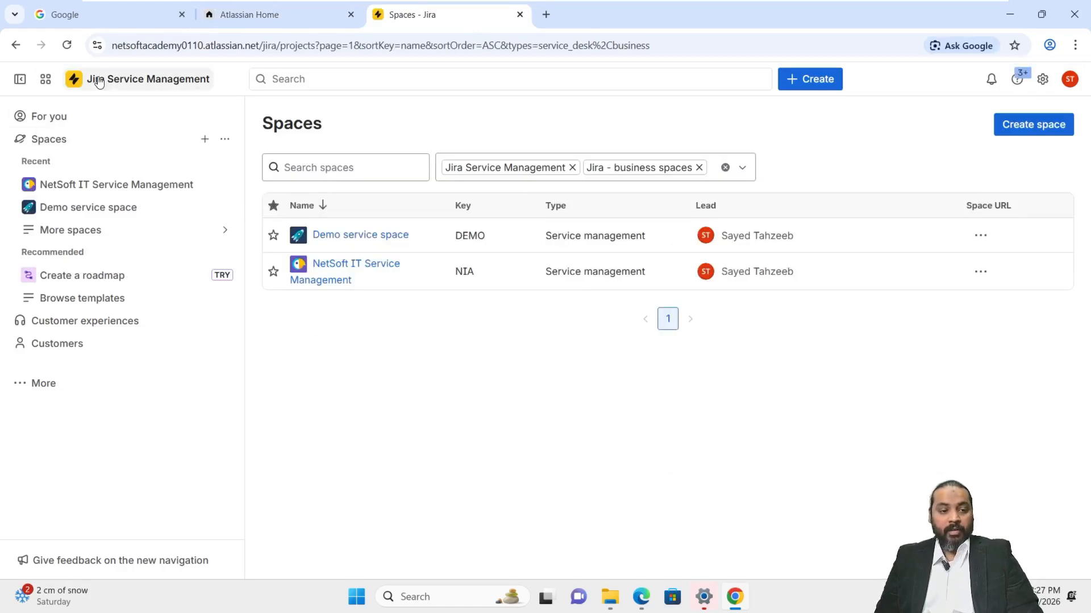
From the Jira settings gear menu, open User management under Atlassian admin settings.
left_click(1043, 82)
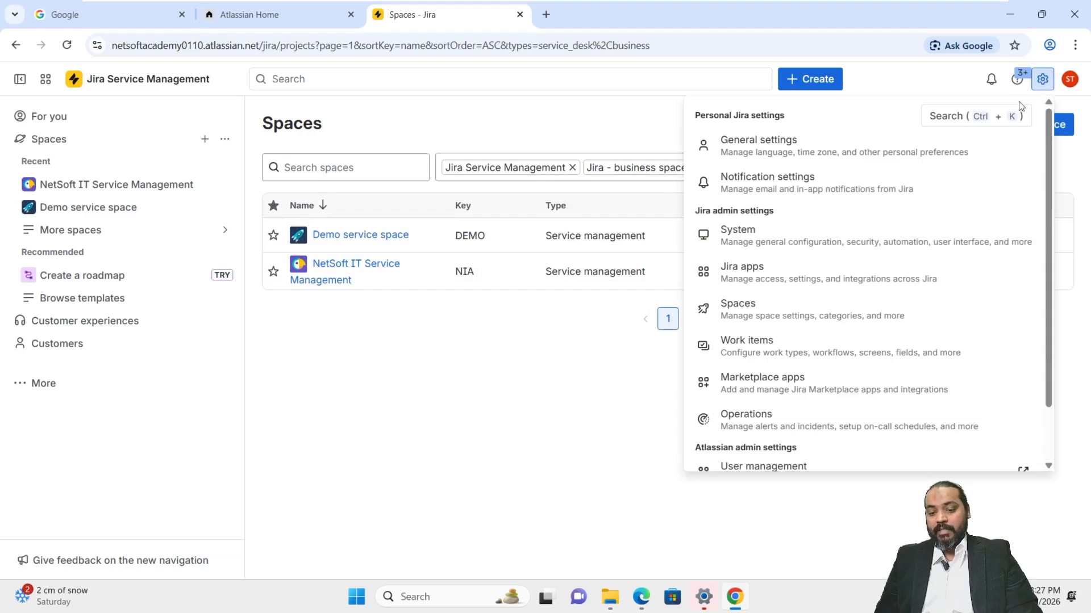
scroll(863, 334, "down", 1)
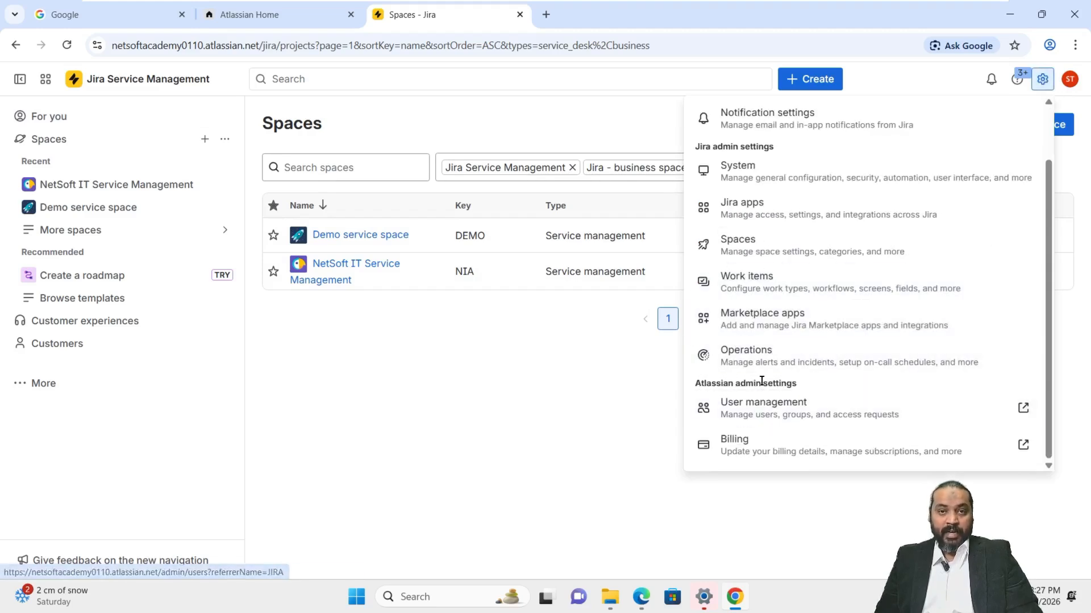
left_click(751, 419)
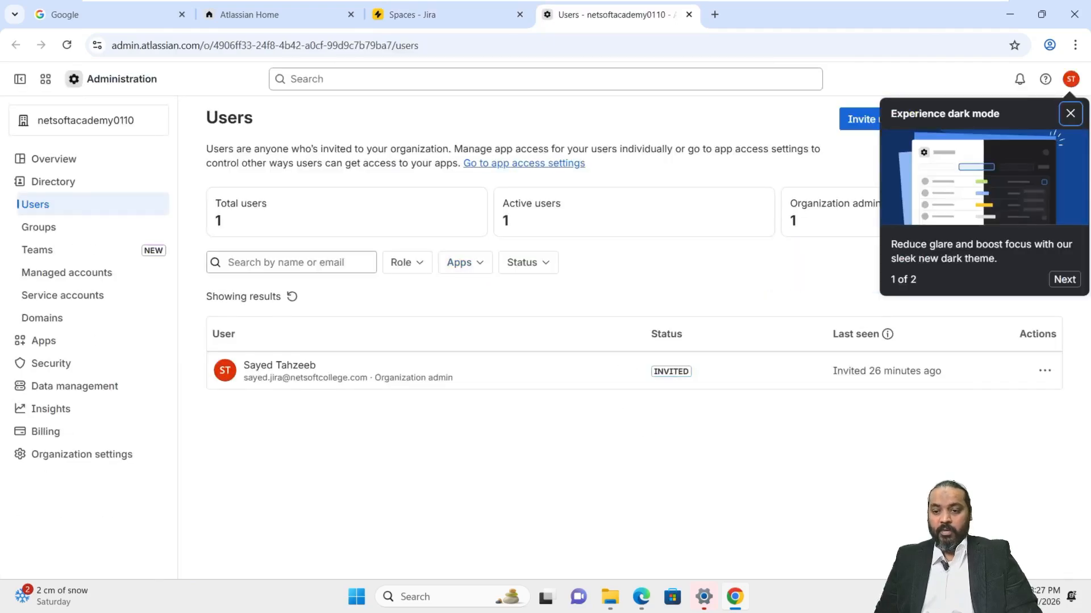
Dismiss the dark mode notice and open the Invite people form from the Users list.
left_click(1069, 113)
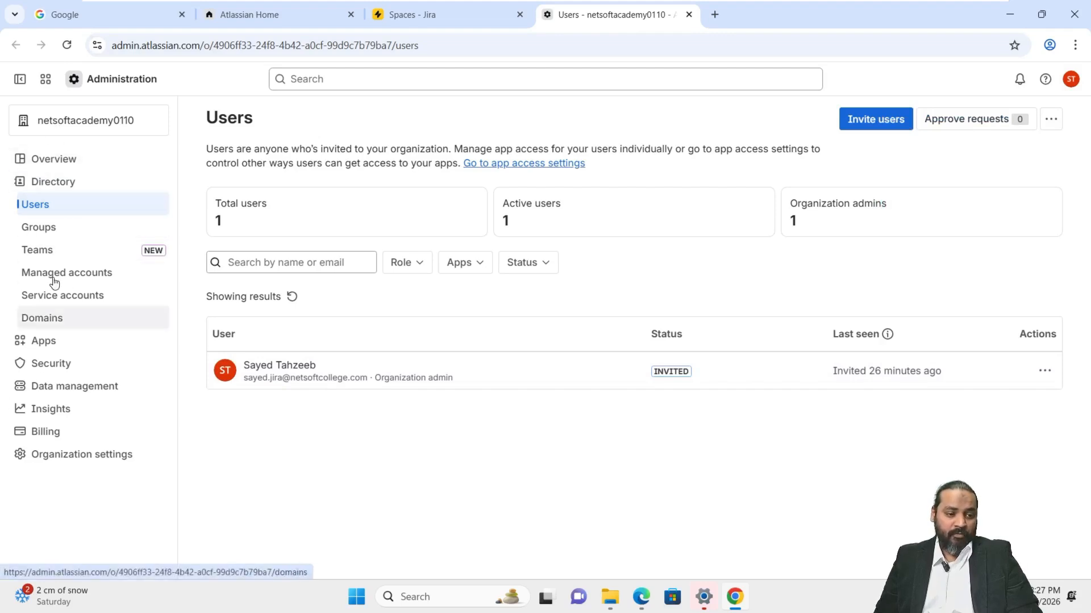
left_click(40, 209)
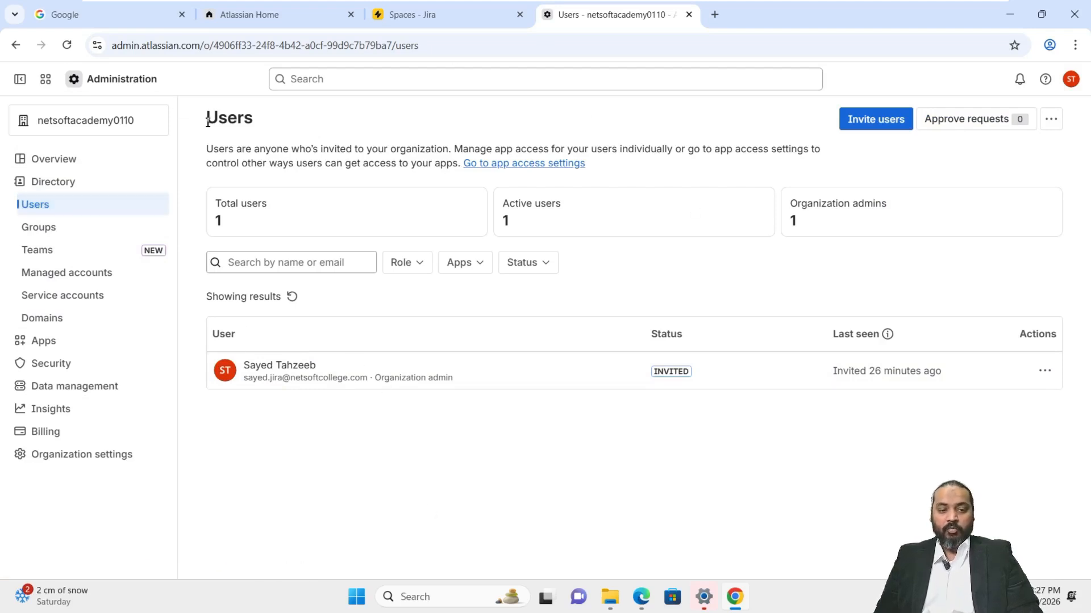
left_click(863, 132)
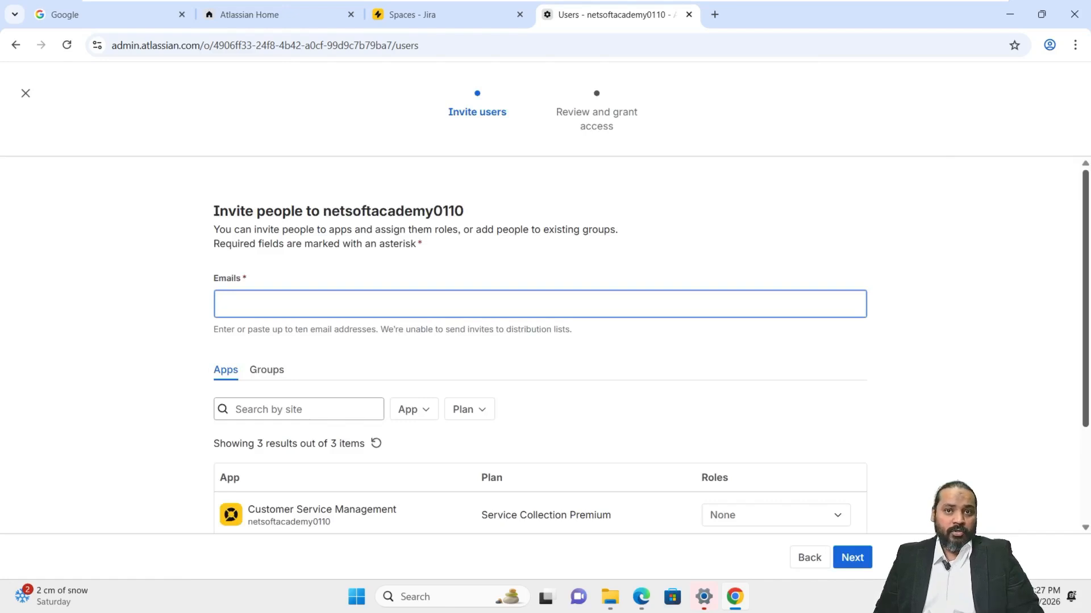
left_click(440, 601)
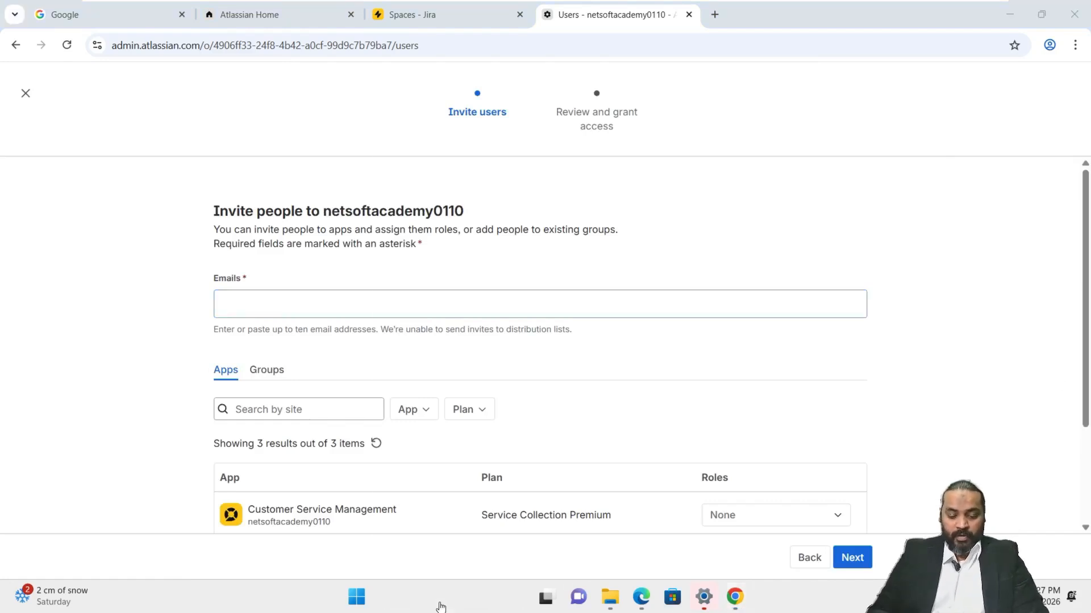
Launch Notepad and type the primary account's netsoftcollege.com e-mail address.
type("Notepad")
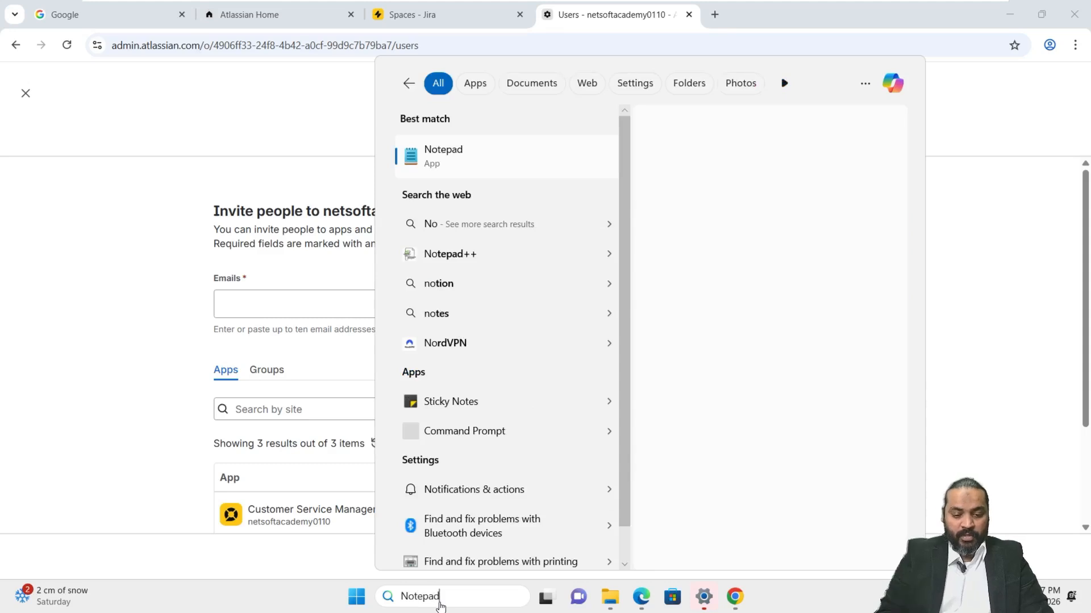
key("Return")
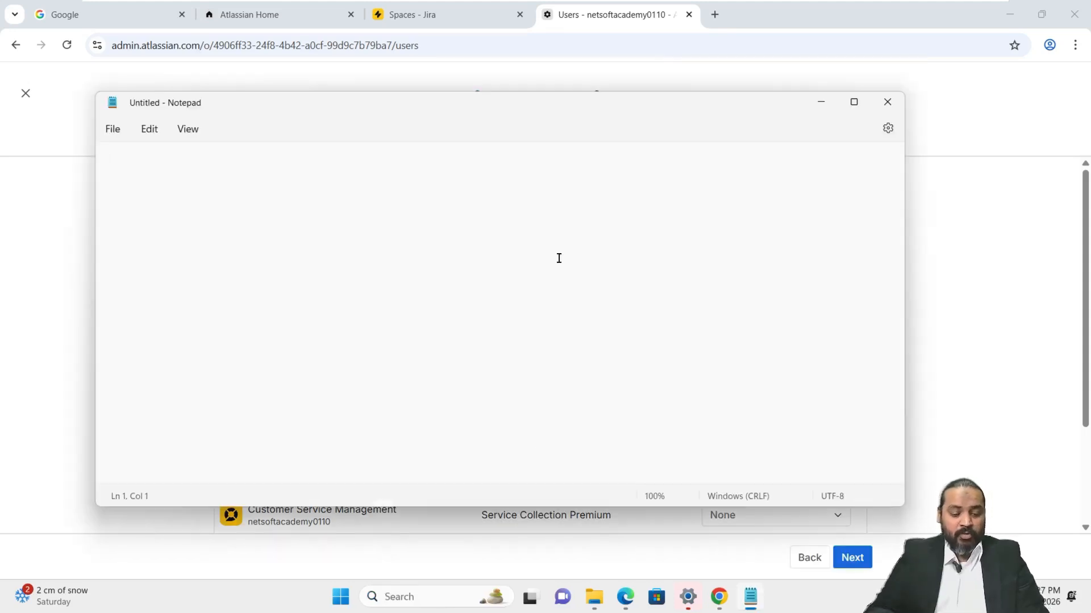
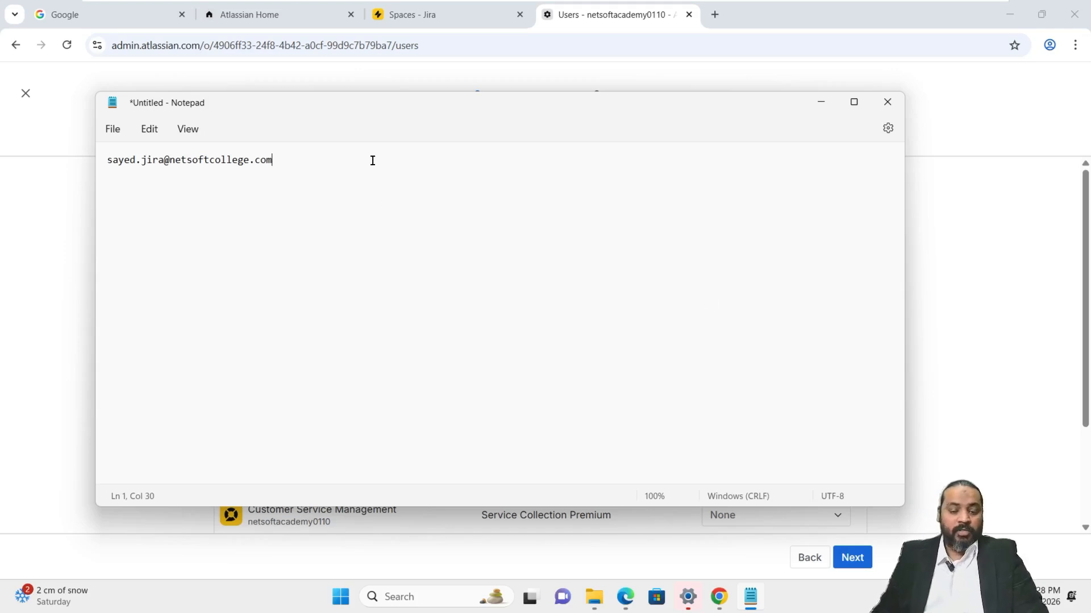
Label the address 'Primary Account:' and capitalise its S and J initials.
key("Left")
key("Left")
key("Left")
key("Left")
key("Left")
key("Left")
key("Left")
key("Left")
key("Left")
key("Left")
key("Left")
key("Left")
key("Left")
key("Left")
key("Left")
key("Left")
key("Left")
key("Left")
key("Left")
key("Left")
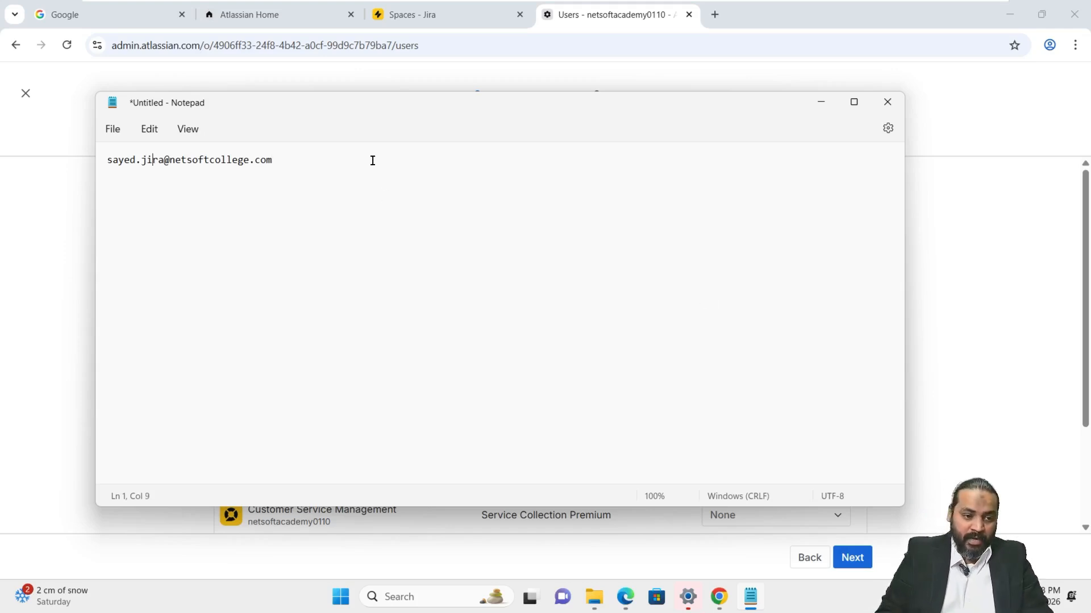
key("Return")
key("Return")
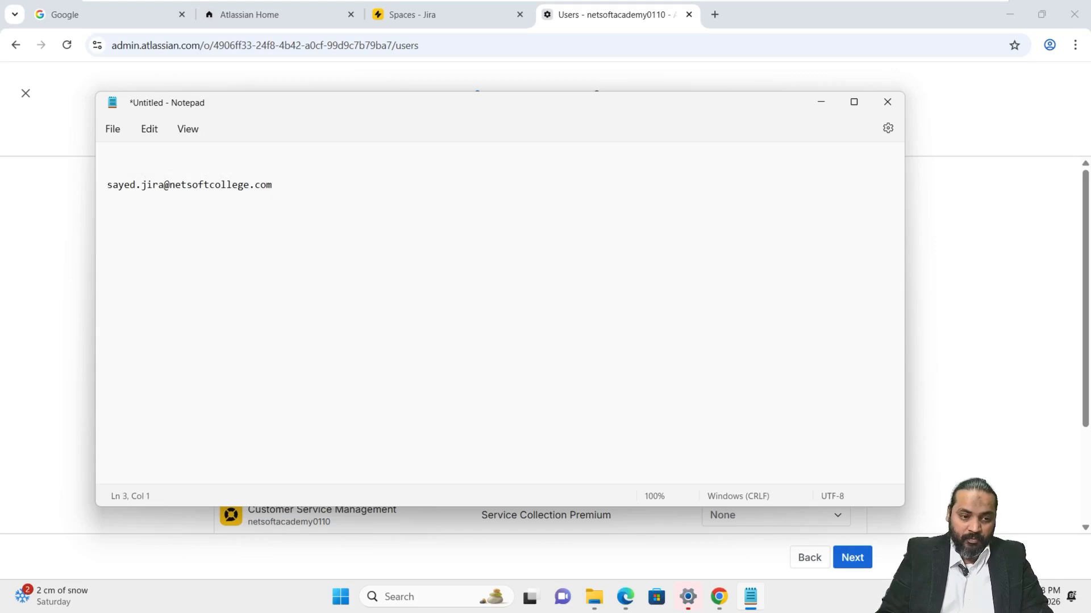
type("Primary ")
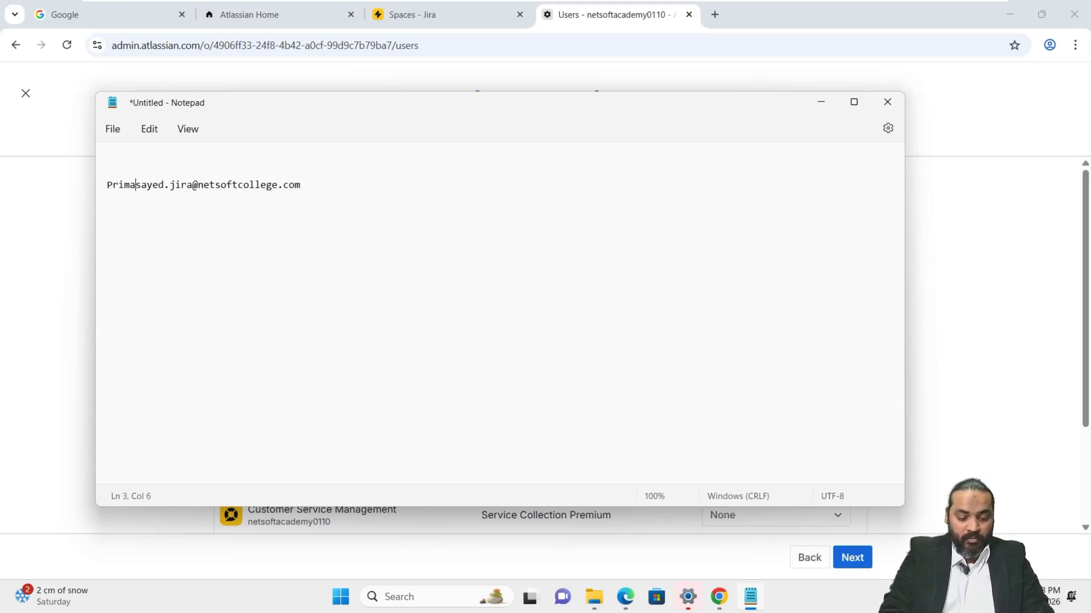
type("Account")
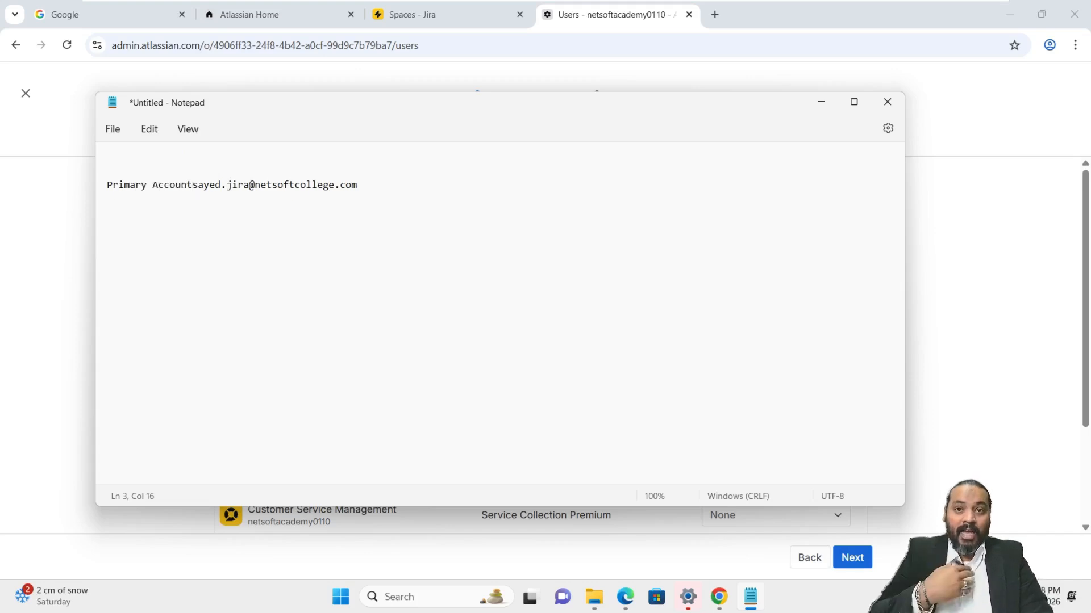
type(":")
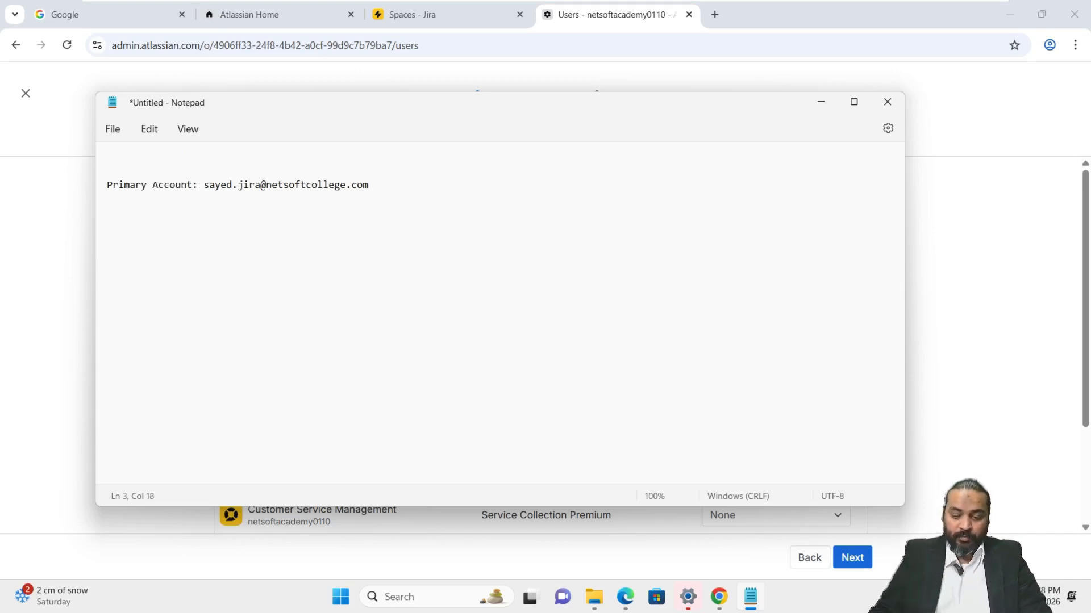
key("Delete")
type("S")
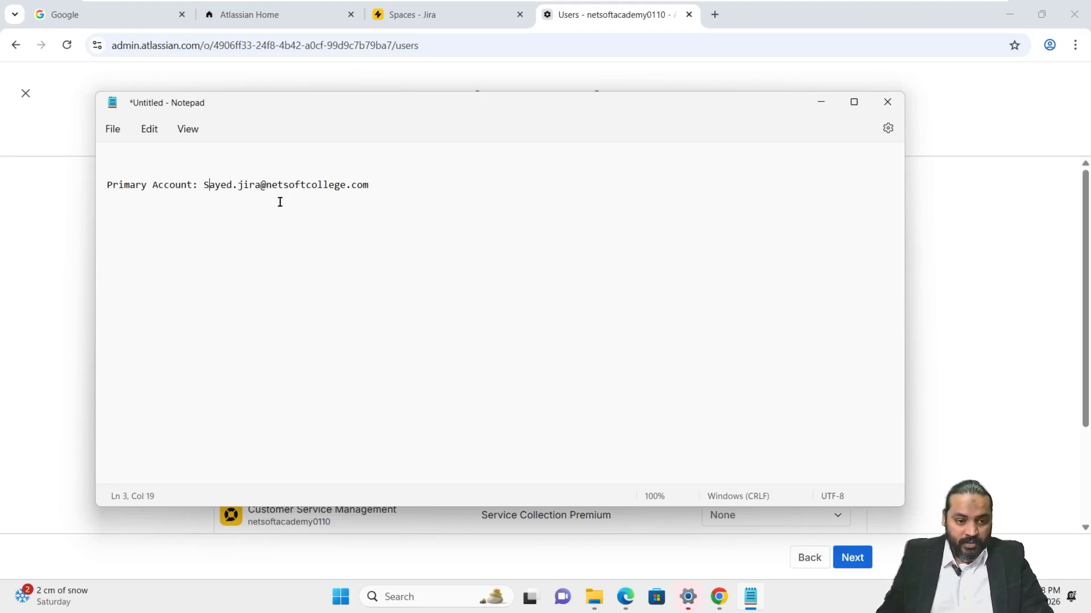
left_click_drag(238, 185, 244, 185)
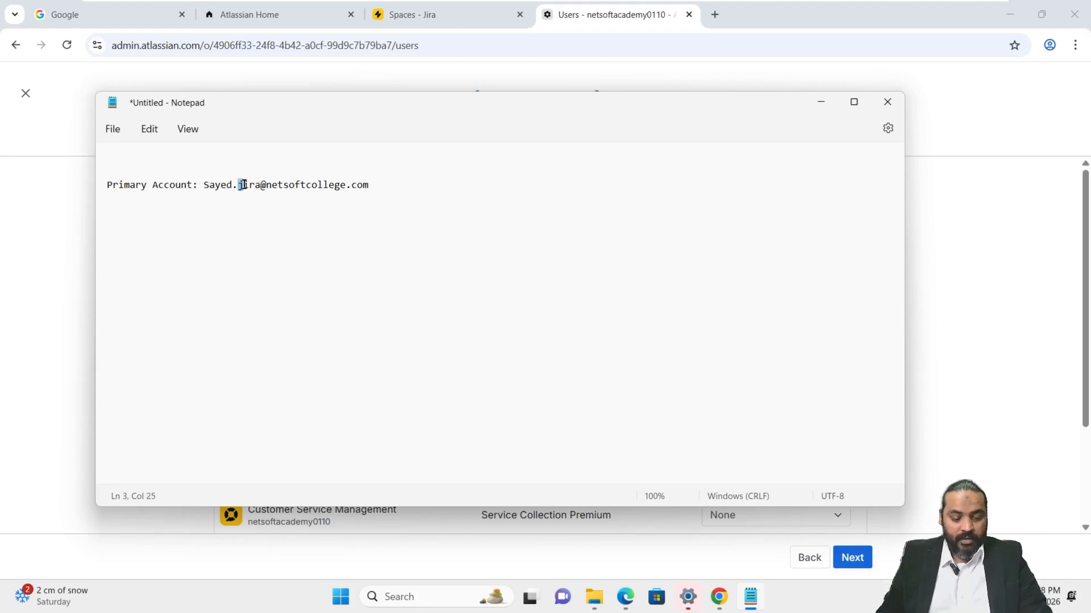
type("J")
left_click(389, 184)
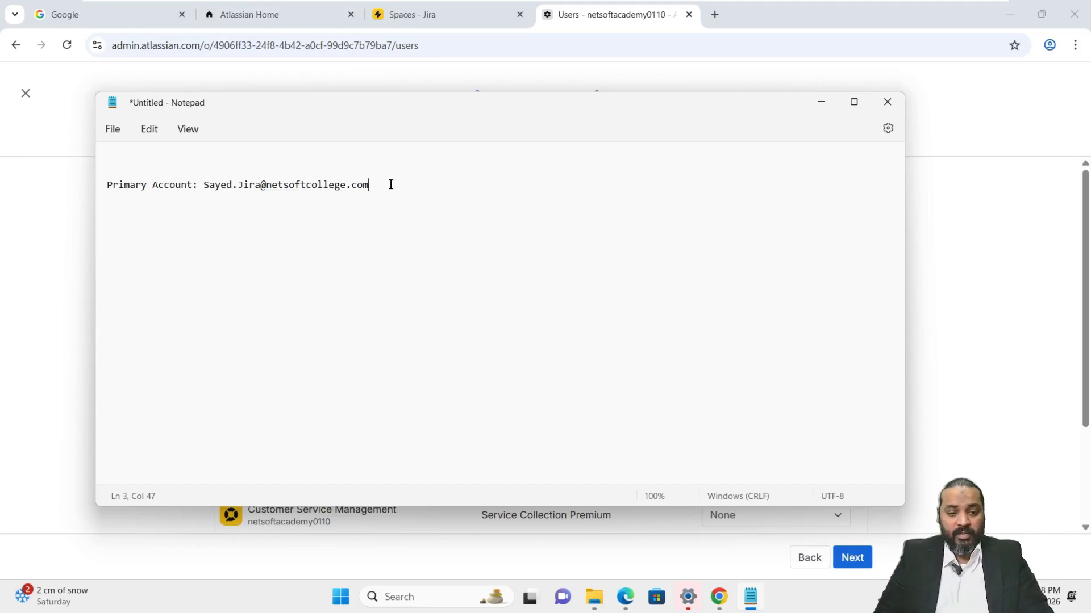
key("Return")
key("Return")
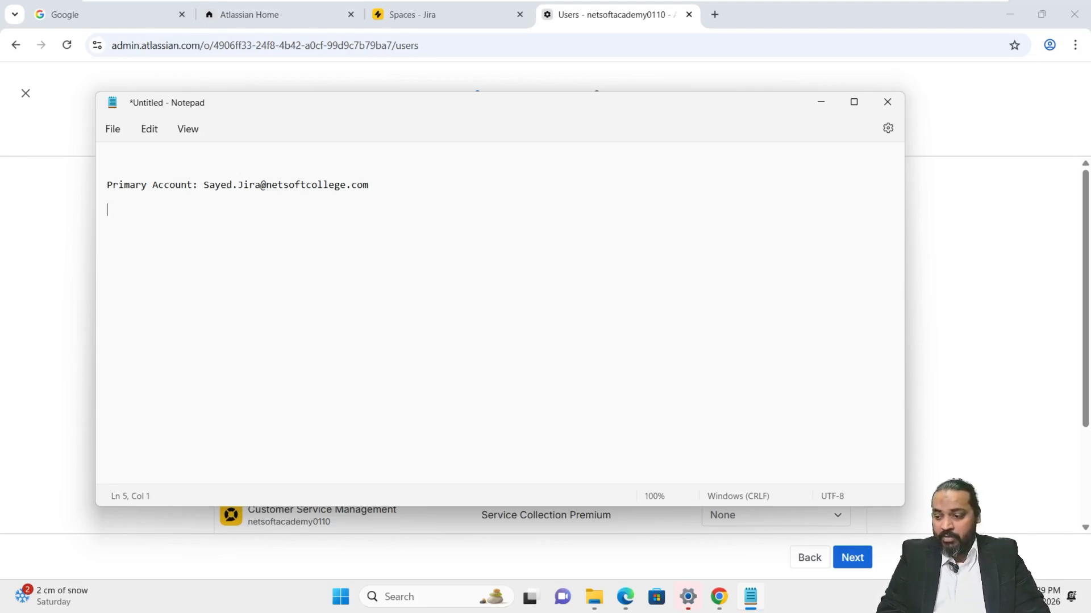
Add the first alias line with the primary address plus-tagged before the @.
type("B")
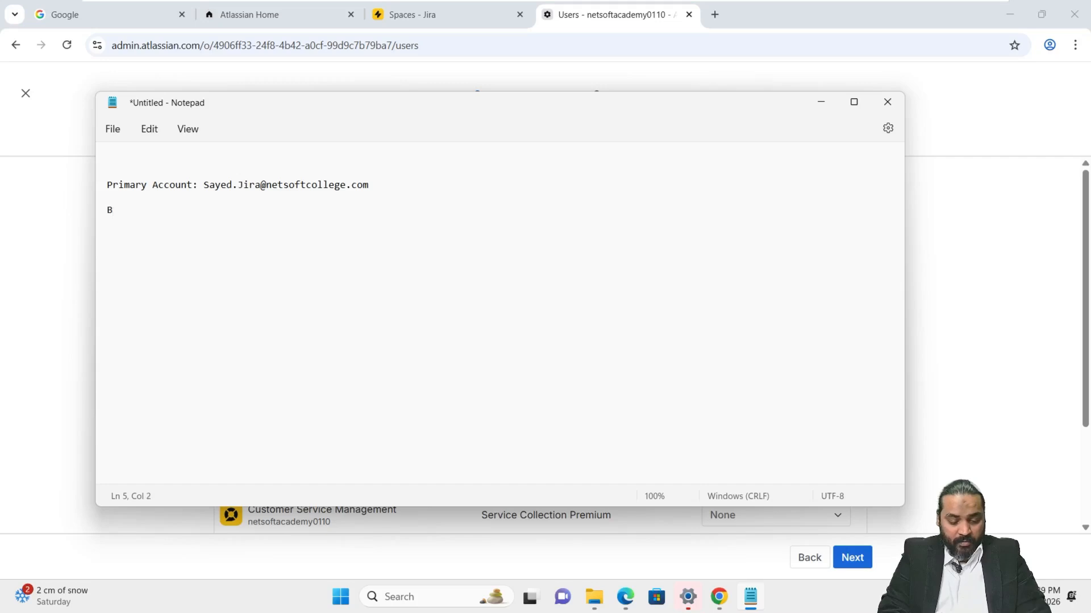
type("rian")
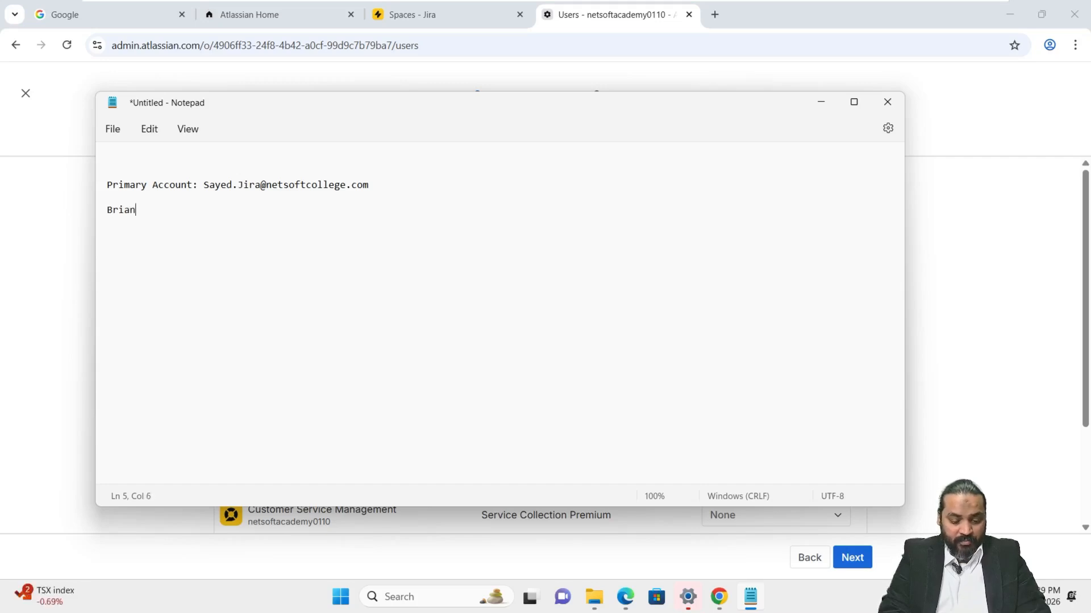
type(" Tracy")
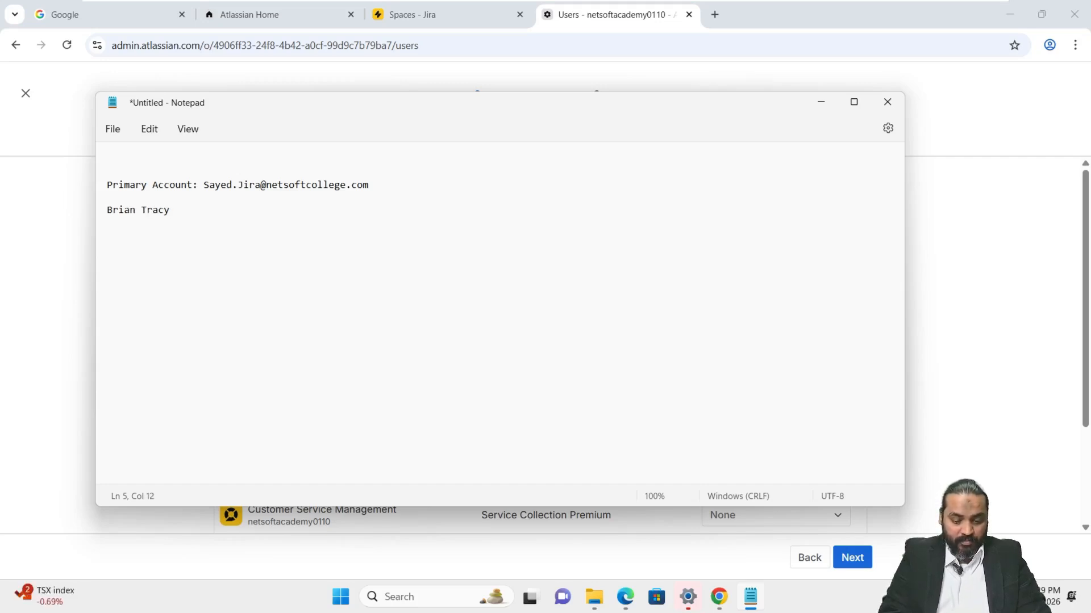
type(":")
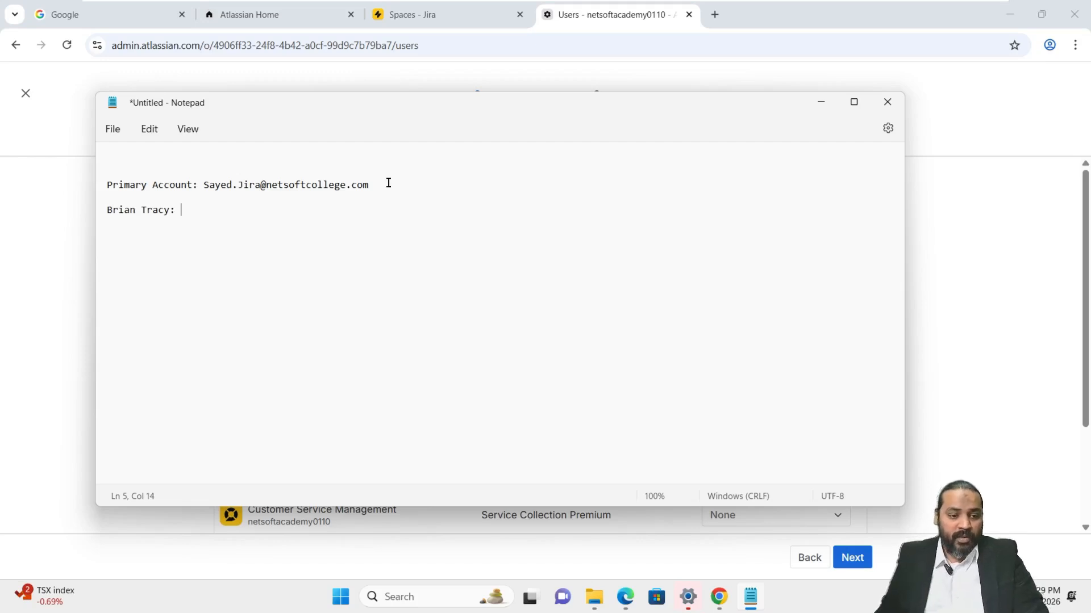
left_click_drag(204, 186, 378, 183)
key("ctrl+c")
left_click(210, 212)
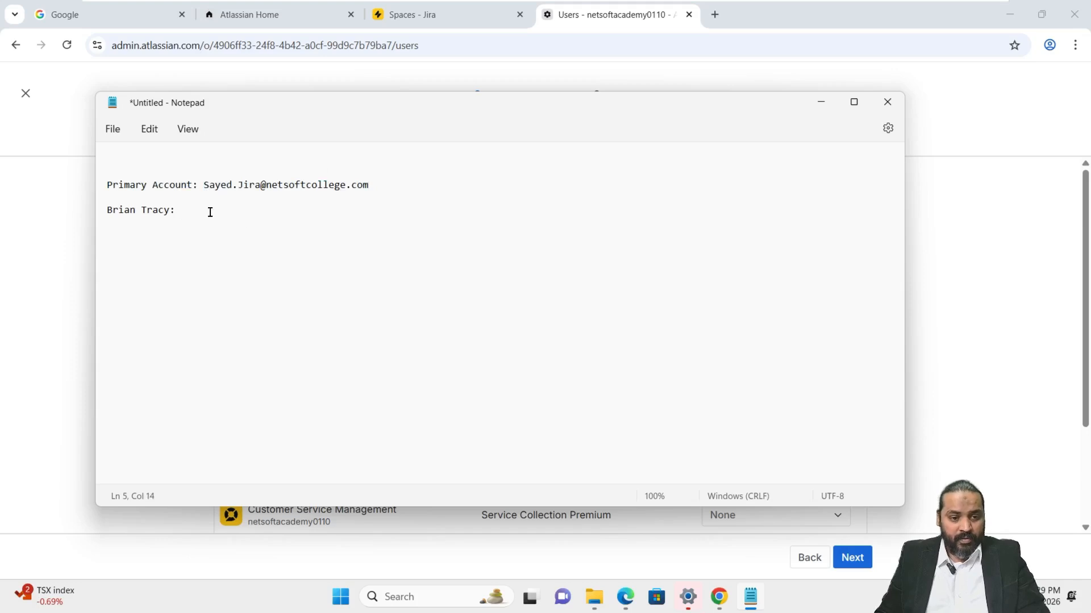
key("ctrl+v")
left_click(234, 212)
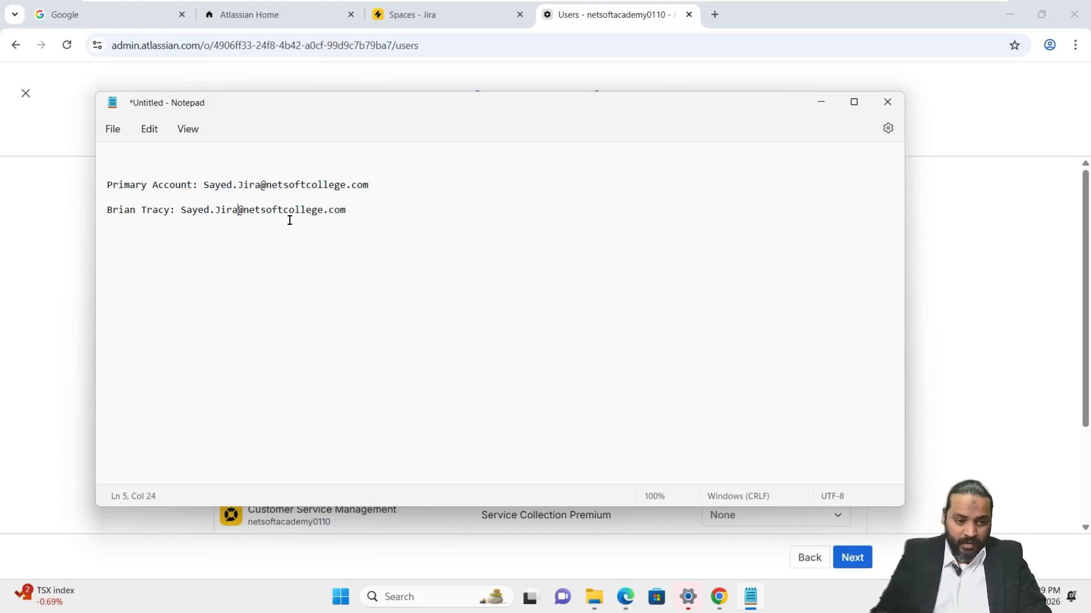
type("+")
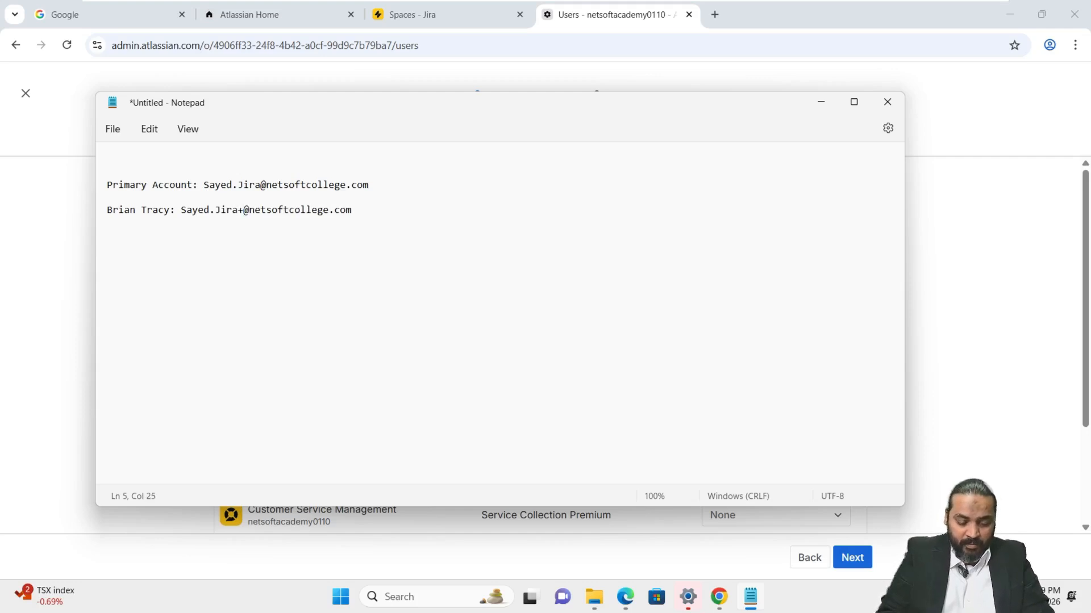
type("btracy")
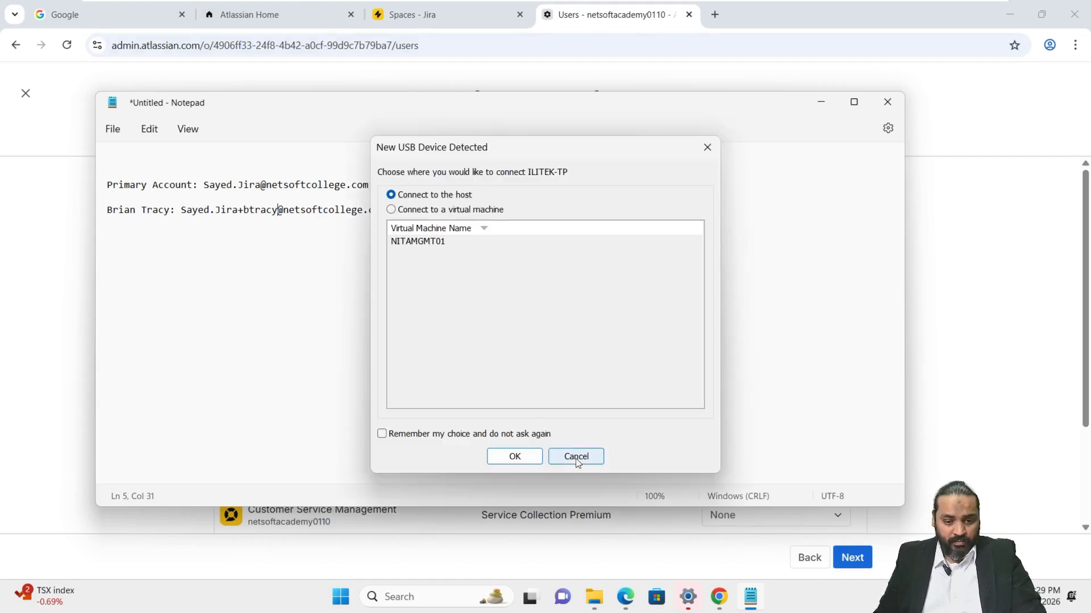
left_click(576, 459)
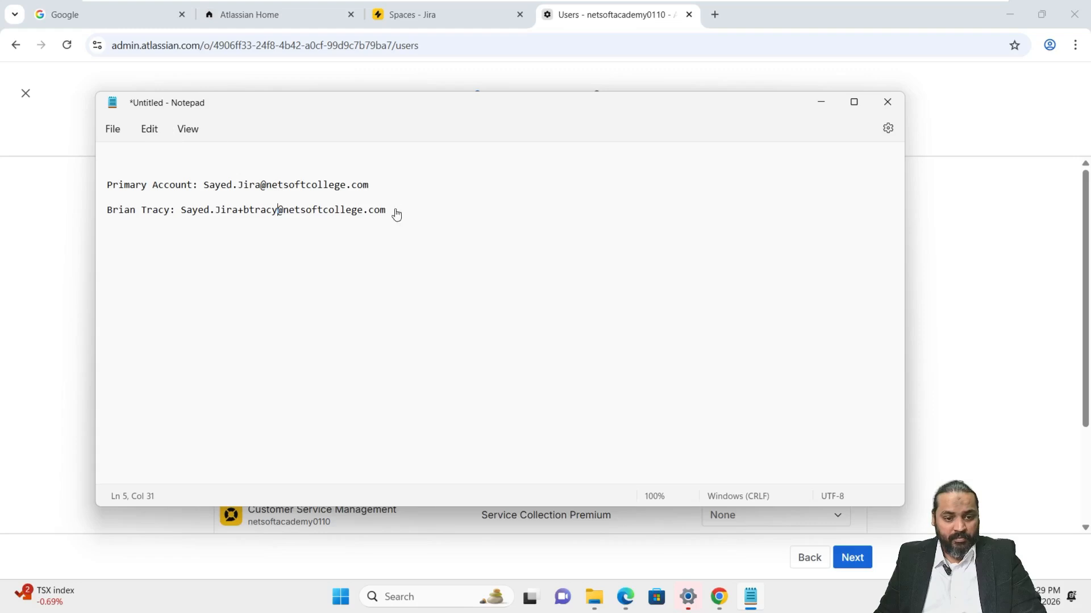
Add a second alias line with its own plus-tagged copy of the primary address.
left_click_drag(394, 211, 73, 210)
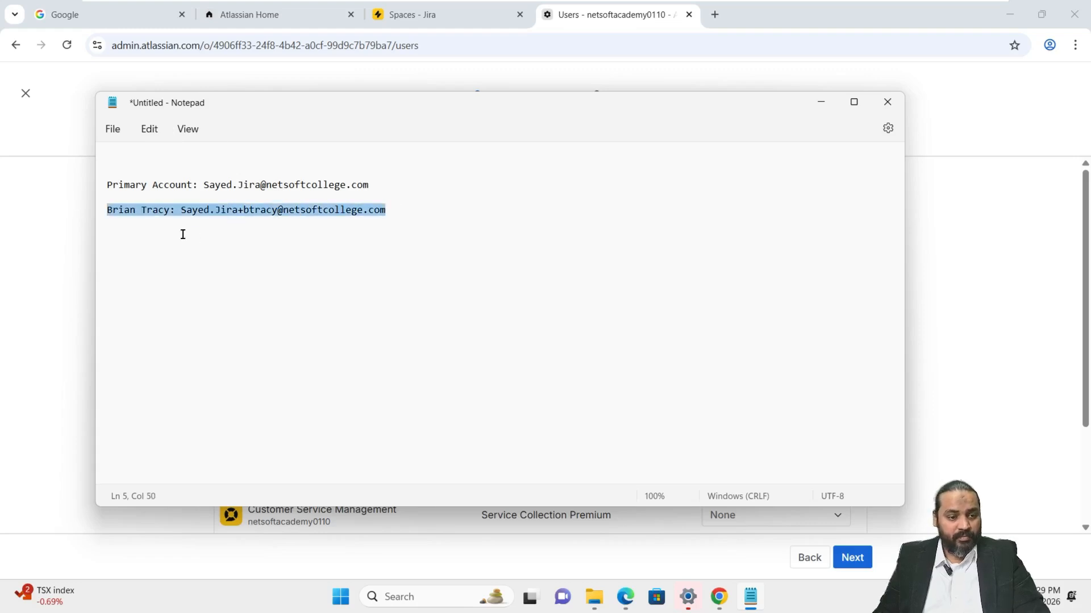
left_click(183, 234)
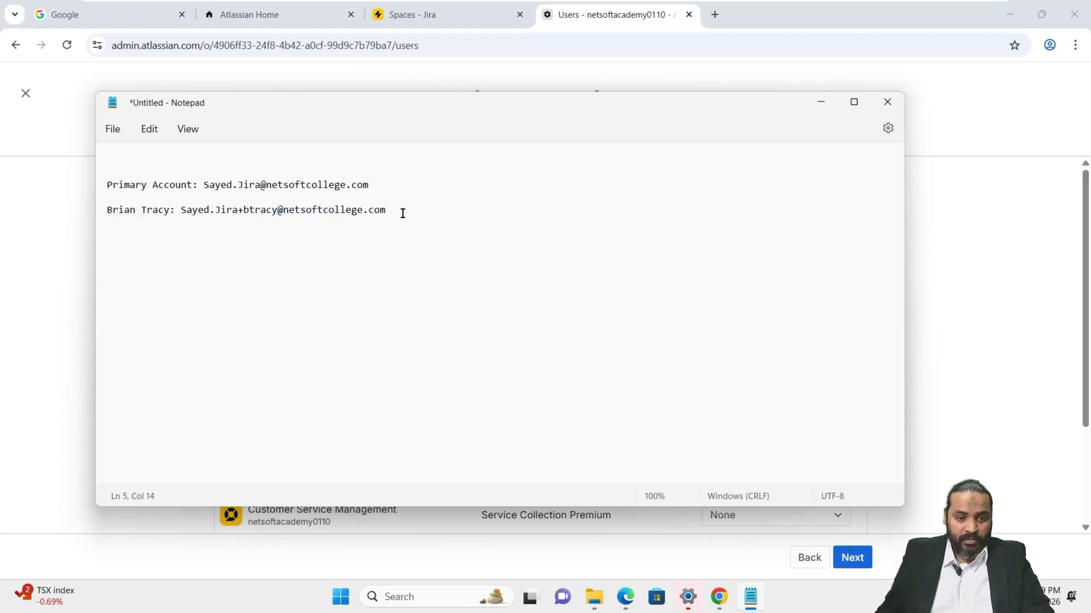
key("Return")
key("Return")
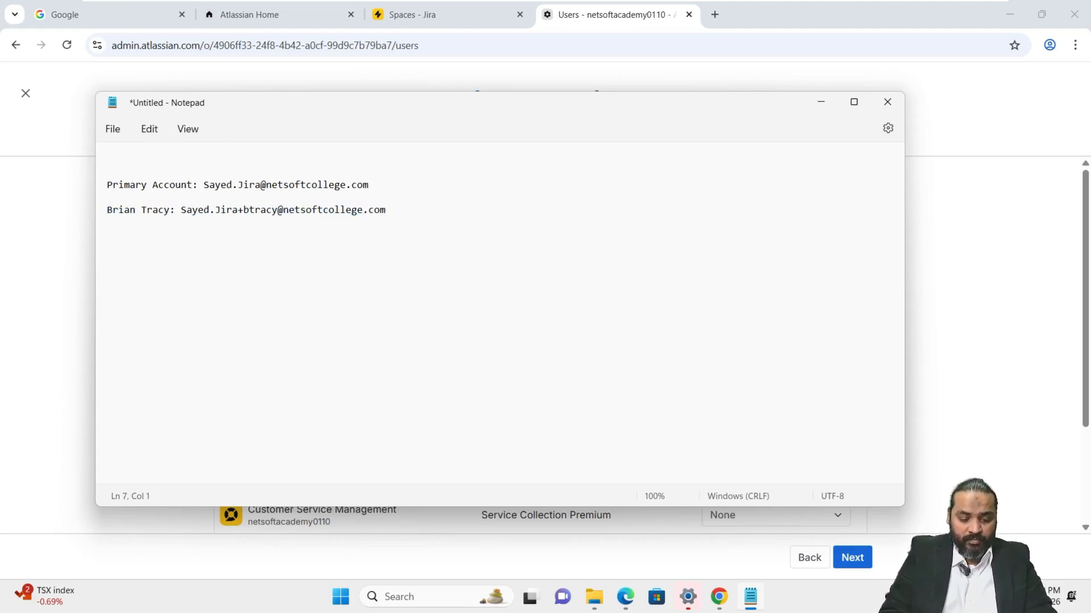
type("Bill Walsh")
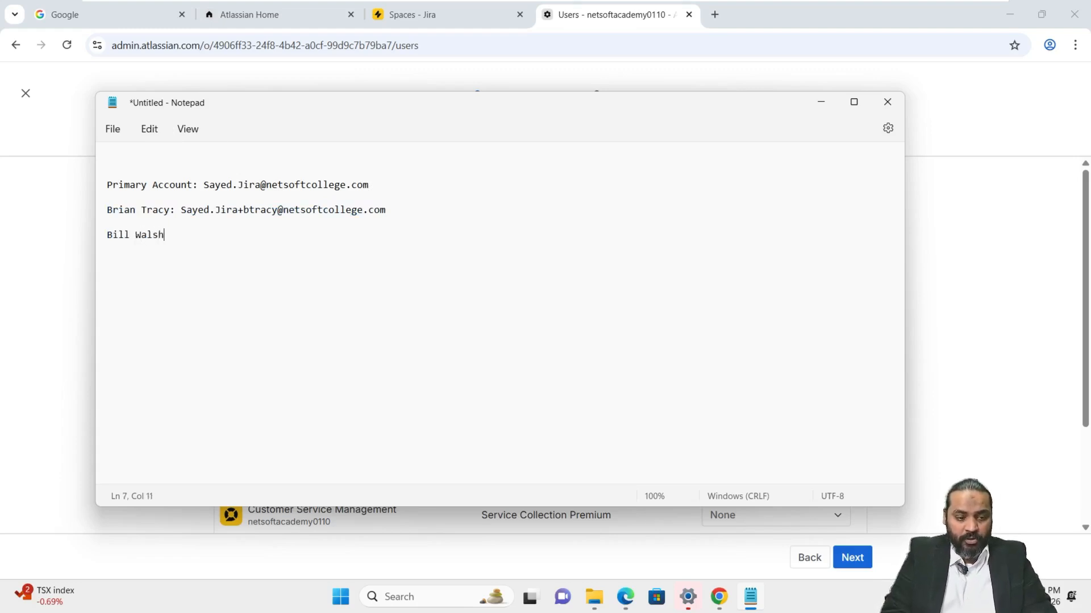
type(":")
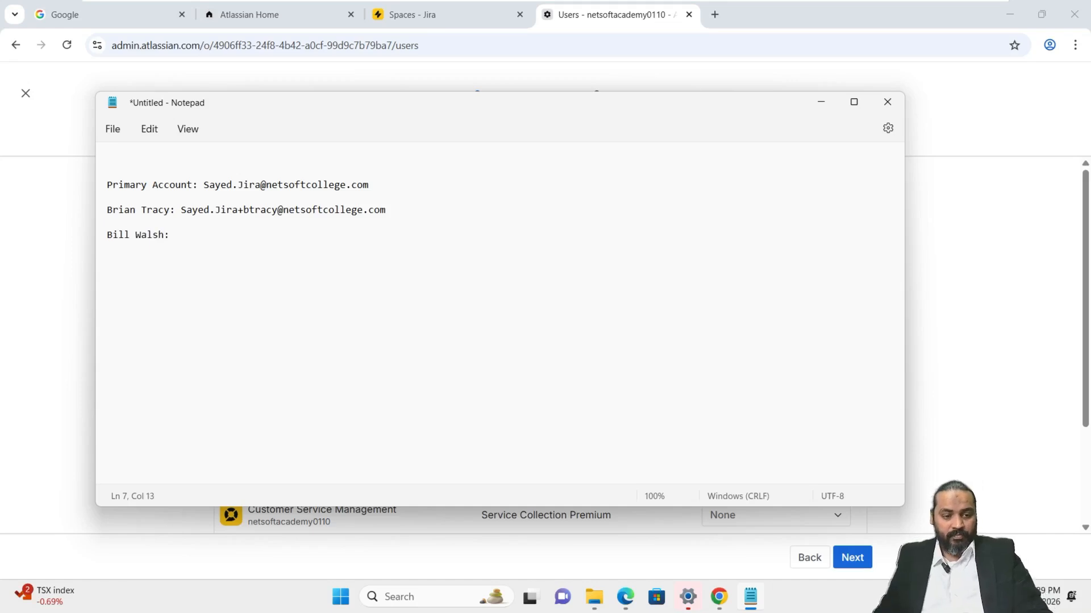
key("ctrl+v")
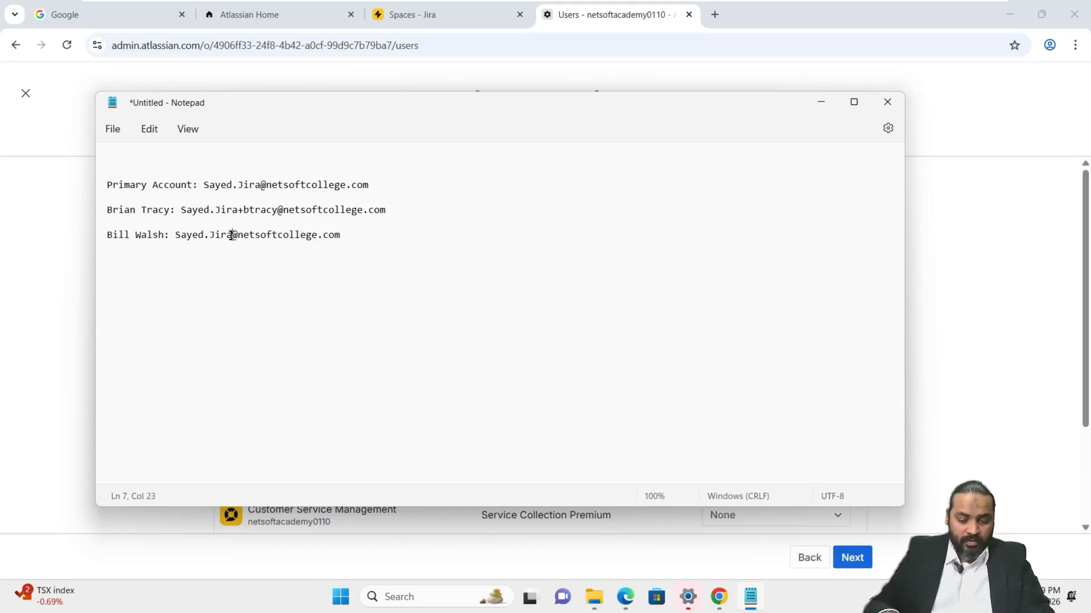
type("+bwalsh")
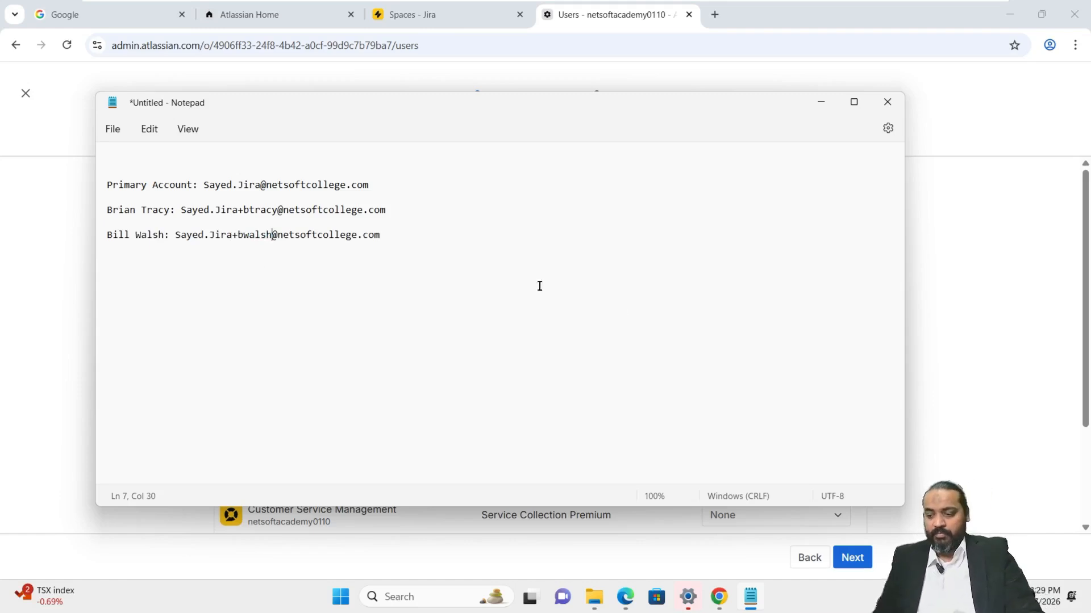
left_click(429, 243)
key("Return")
key("Return")
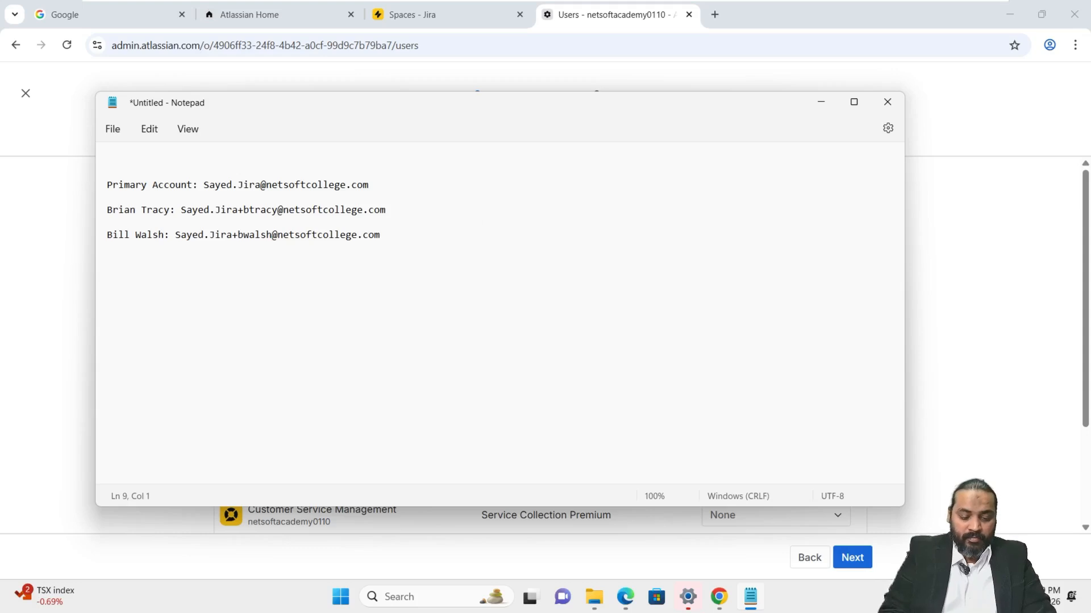
Add a third alias line with a plus-tagged copy of the primary address.
type("Megan")
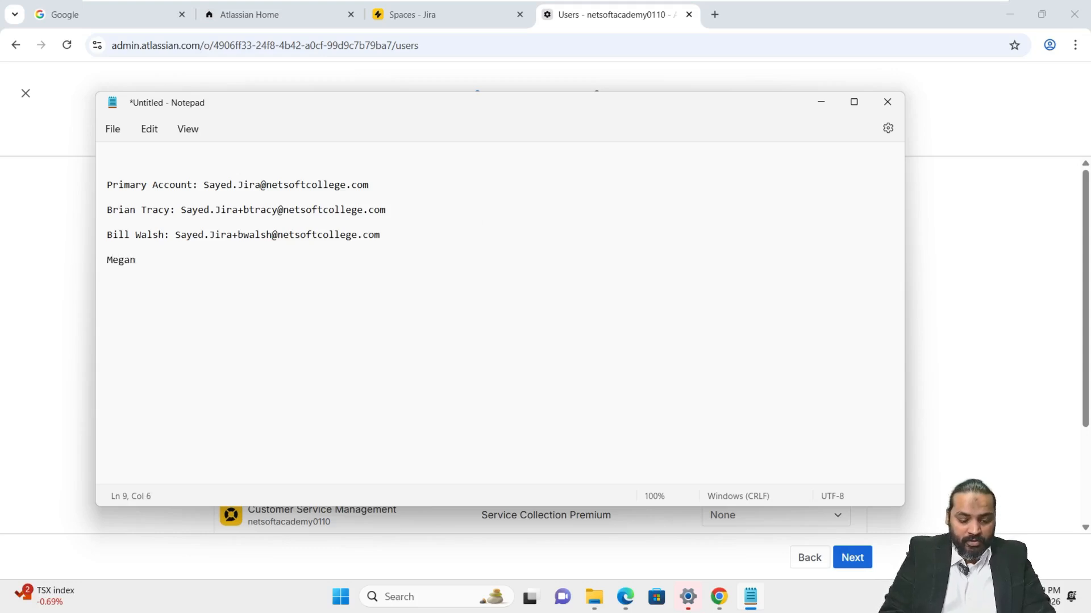
type(" Fox:")
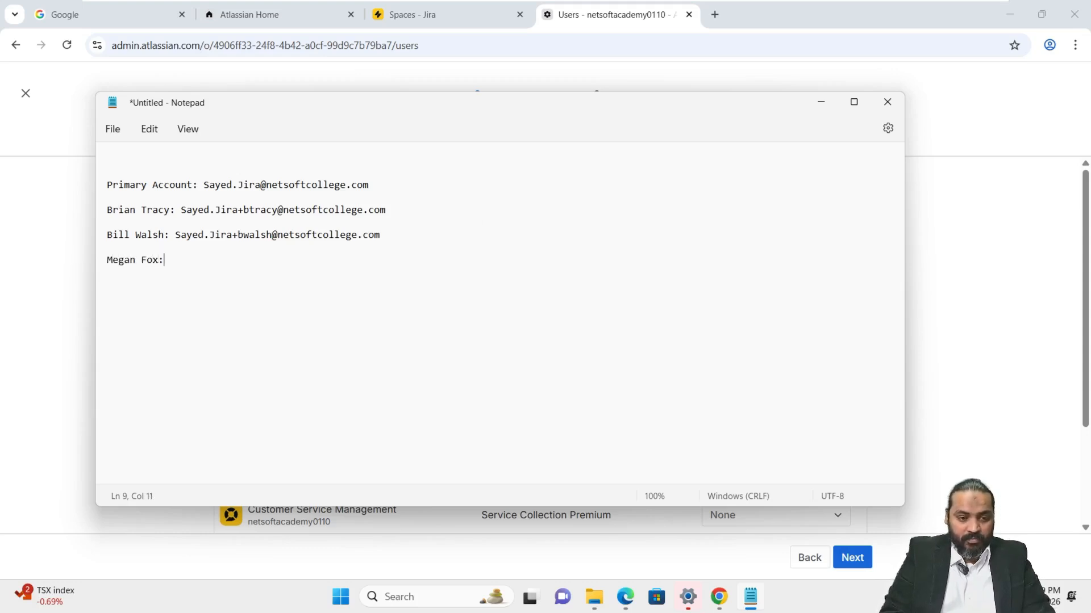
key("ctrl+v")
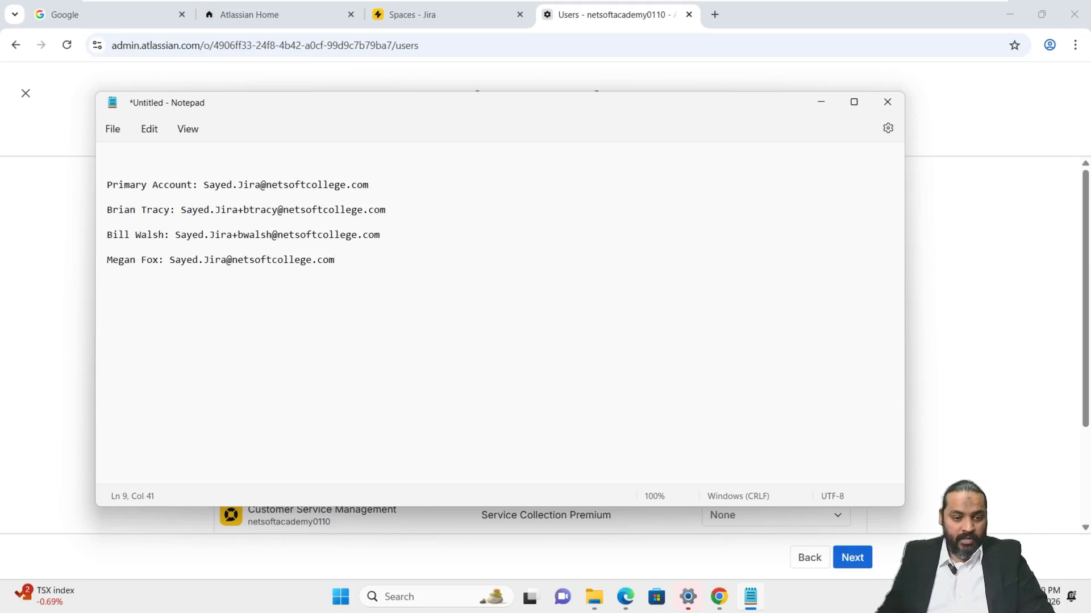
left_click(228, 260)
type("+mf")
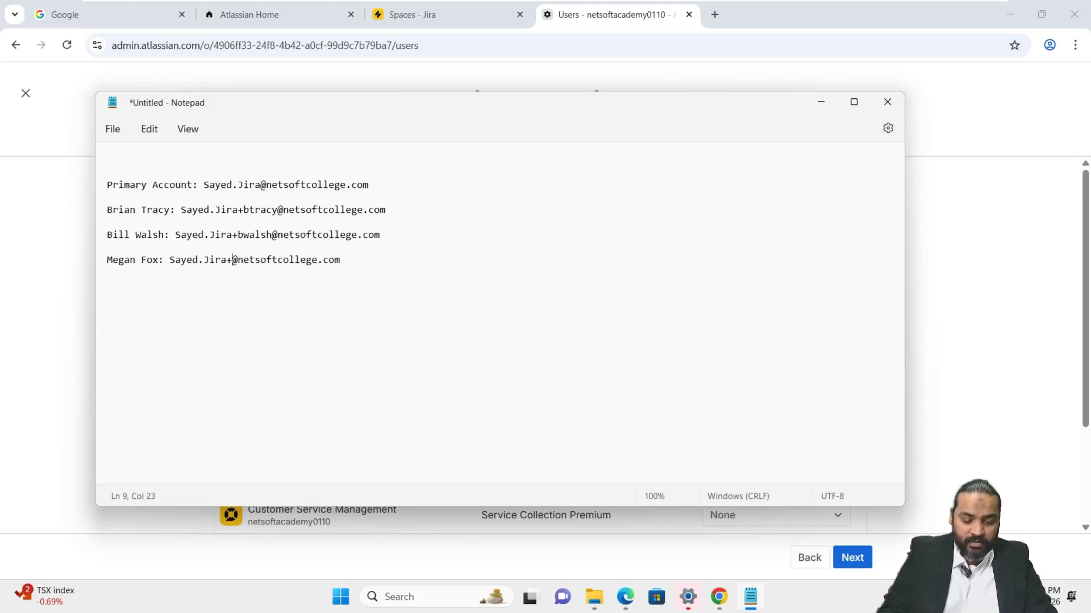
type("ox")
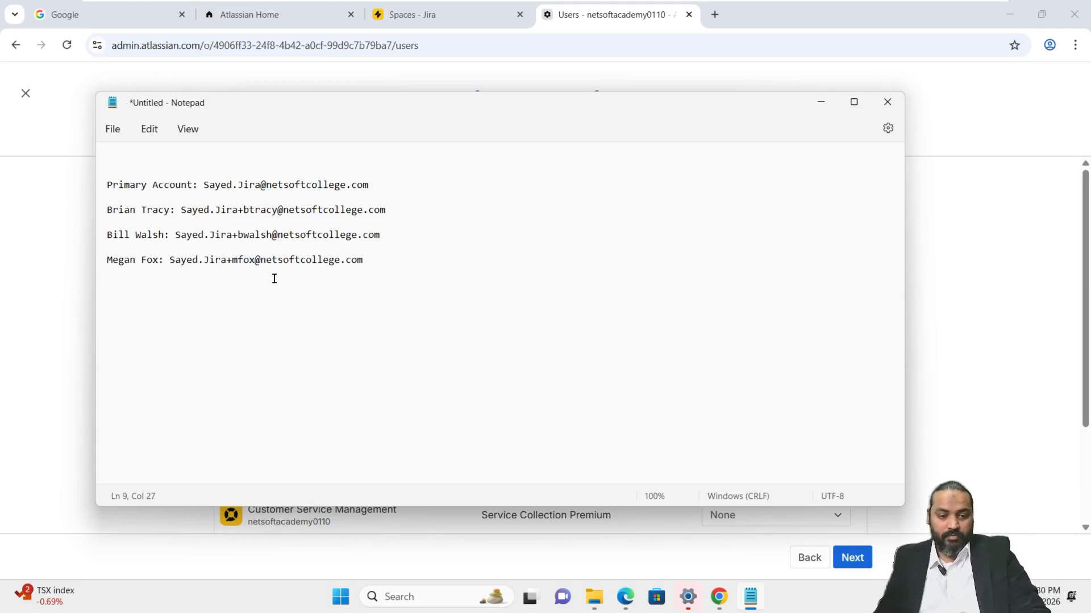
left_click(384, 264)
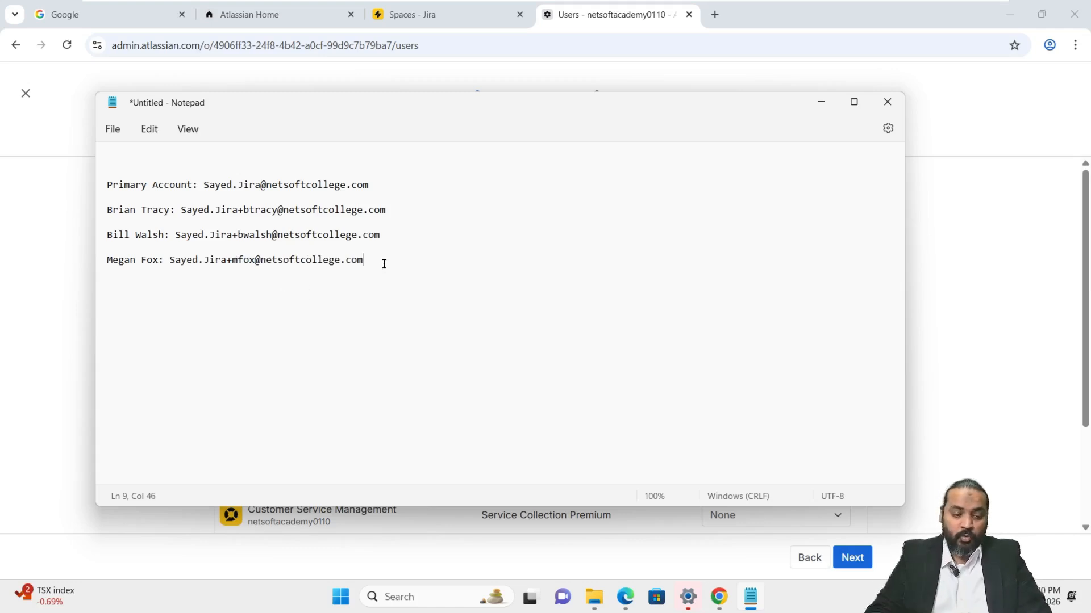
key("Return")
key("Return")
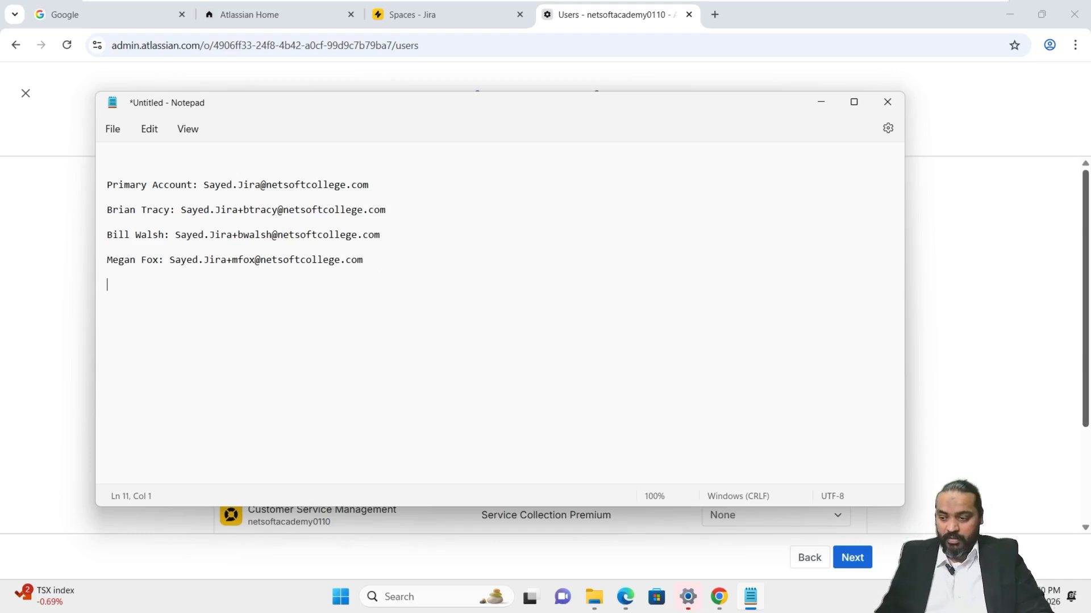
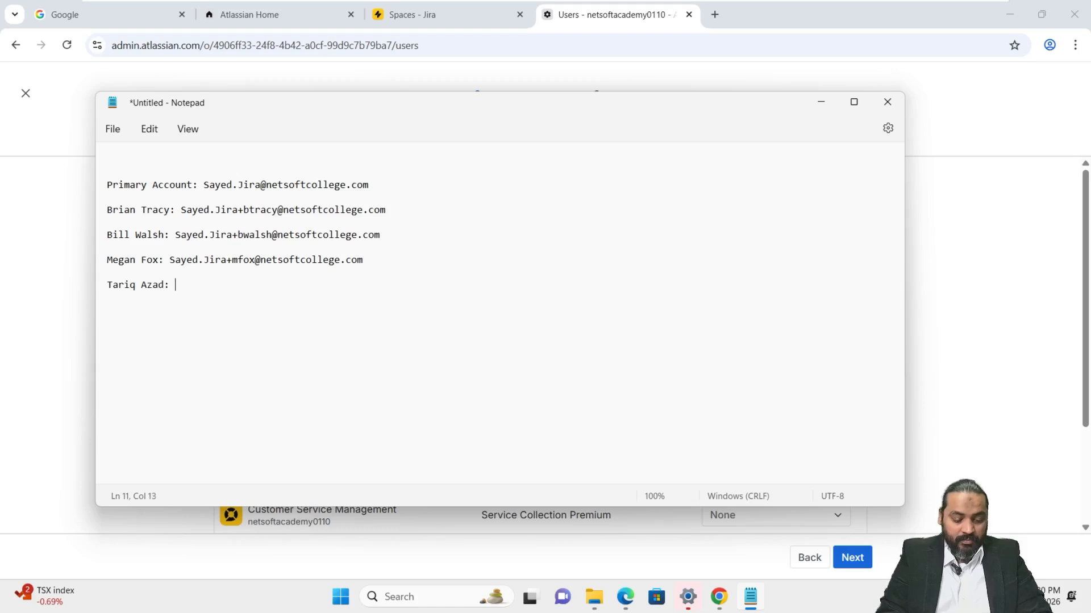
Add a fourth alias line with a plus-tagged copy of the primary address.
key("ctrl+v")
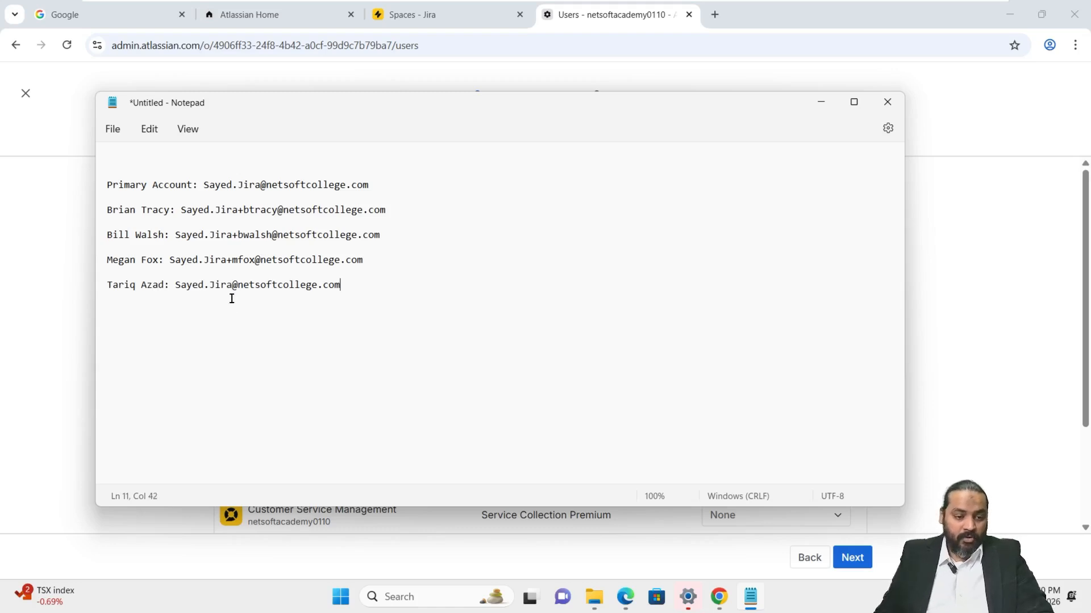
type("+tazad")
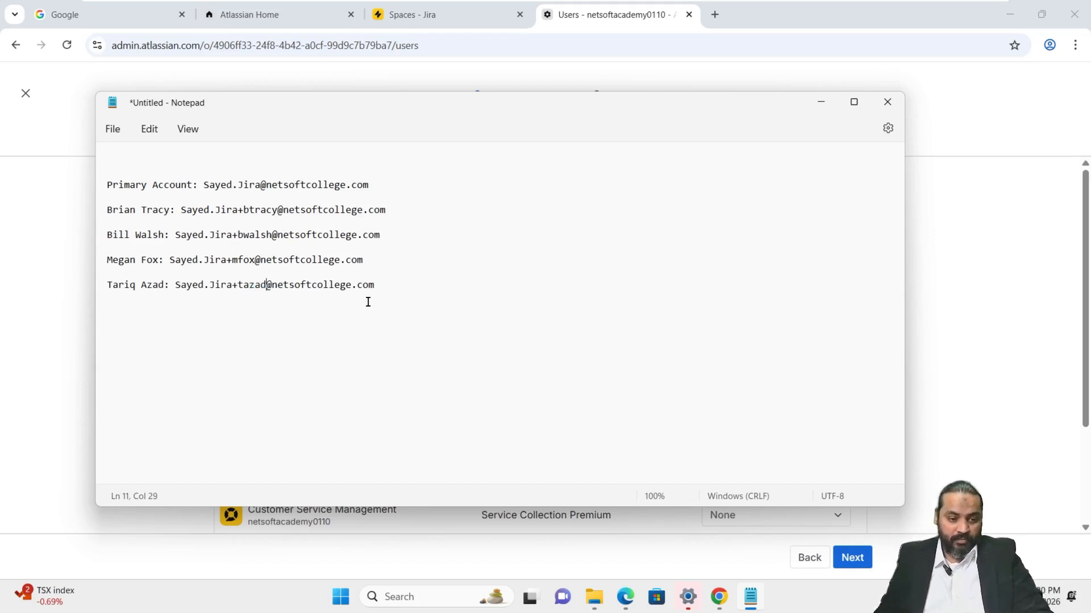
key("Return")
key("Return")
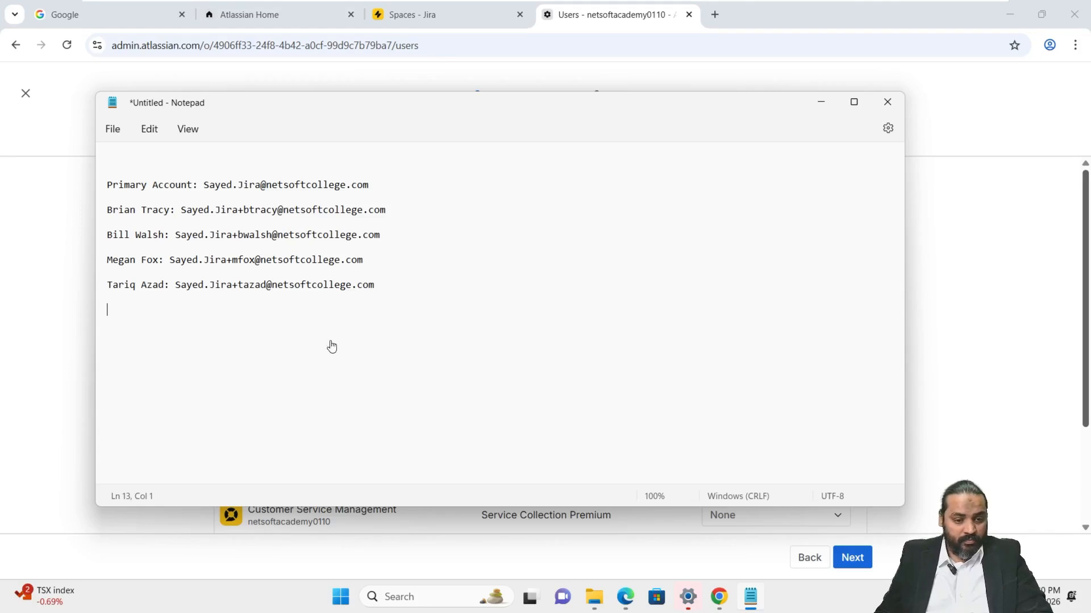
Add the final alias line with a plus-tagged copy of the primary address.
type("Bu")
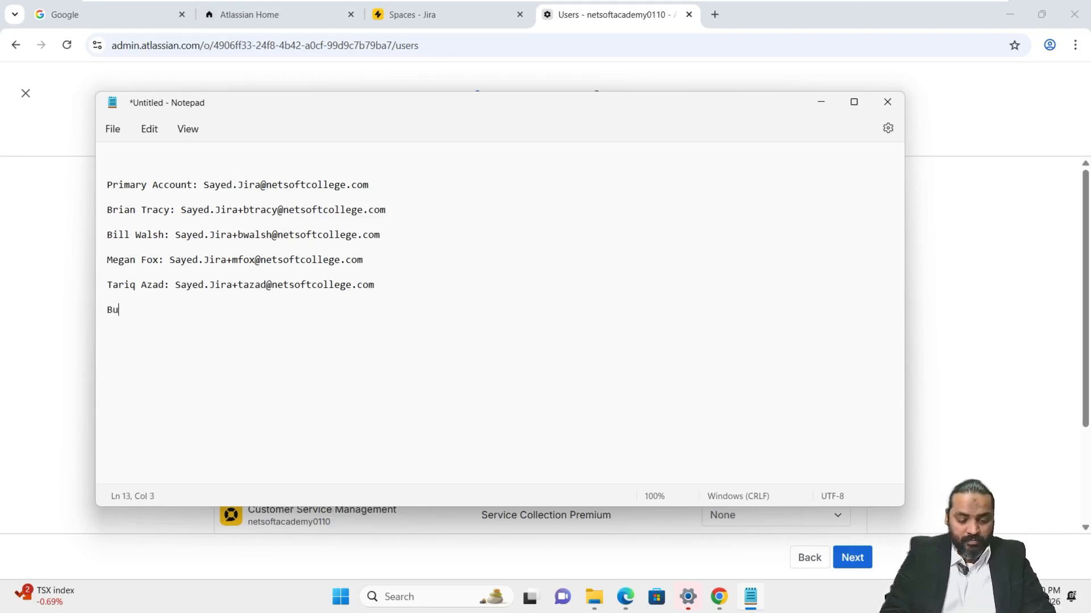
type("uce")
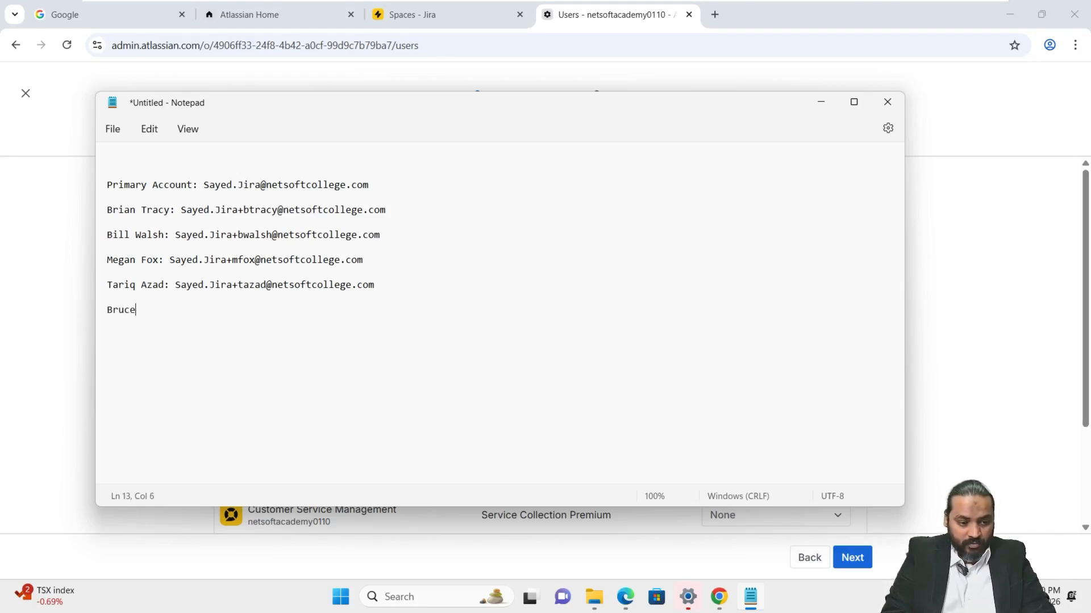
type(" L")
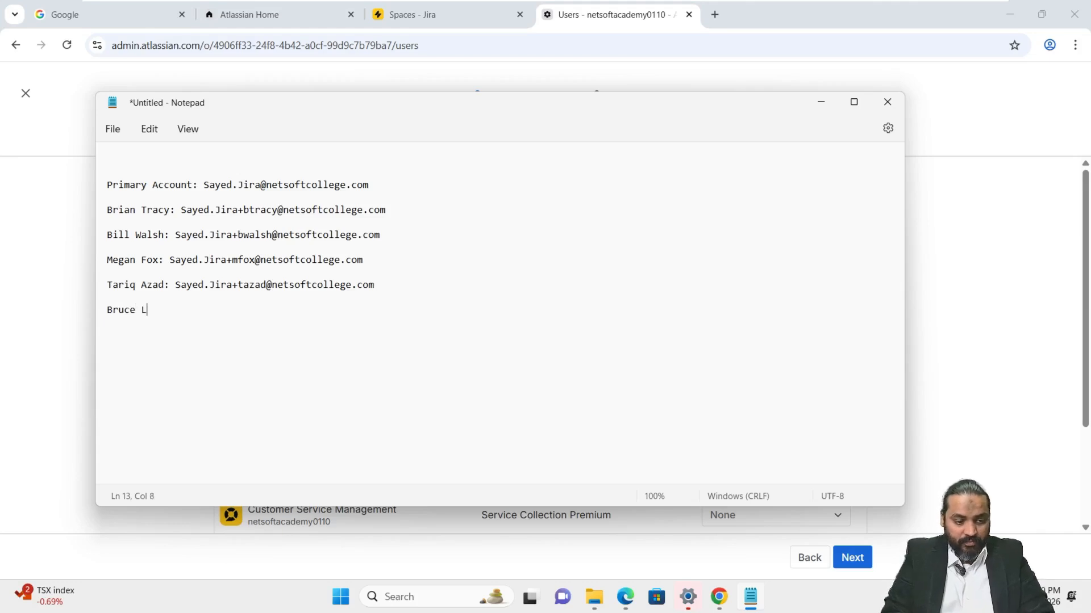
type("ee:")
key("ctrl+v")
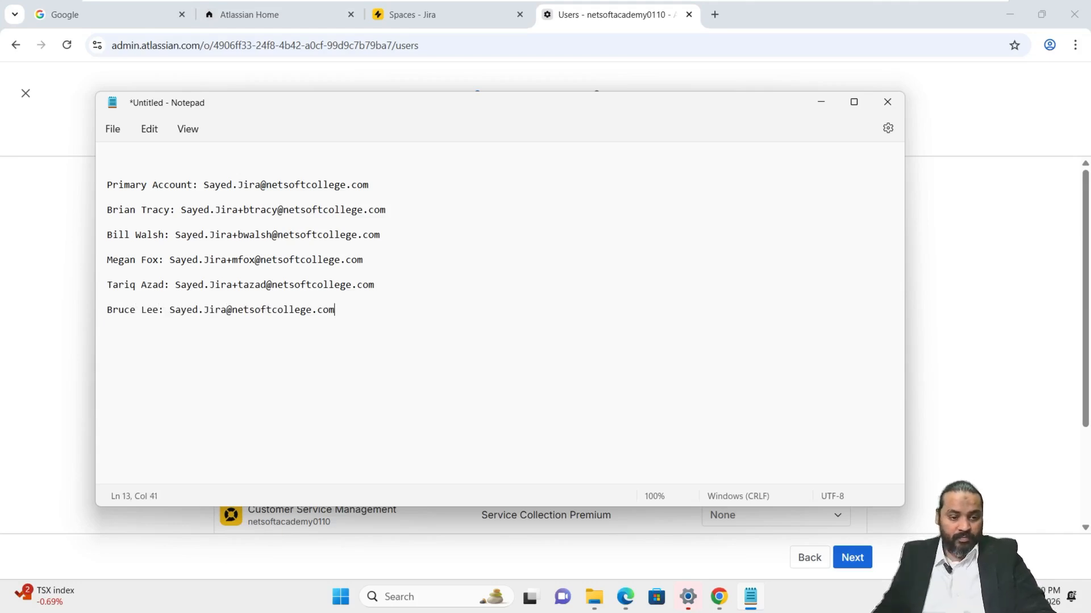
left_click(228, 310)
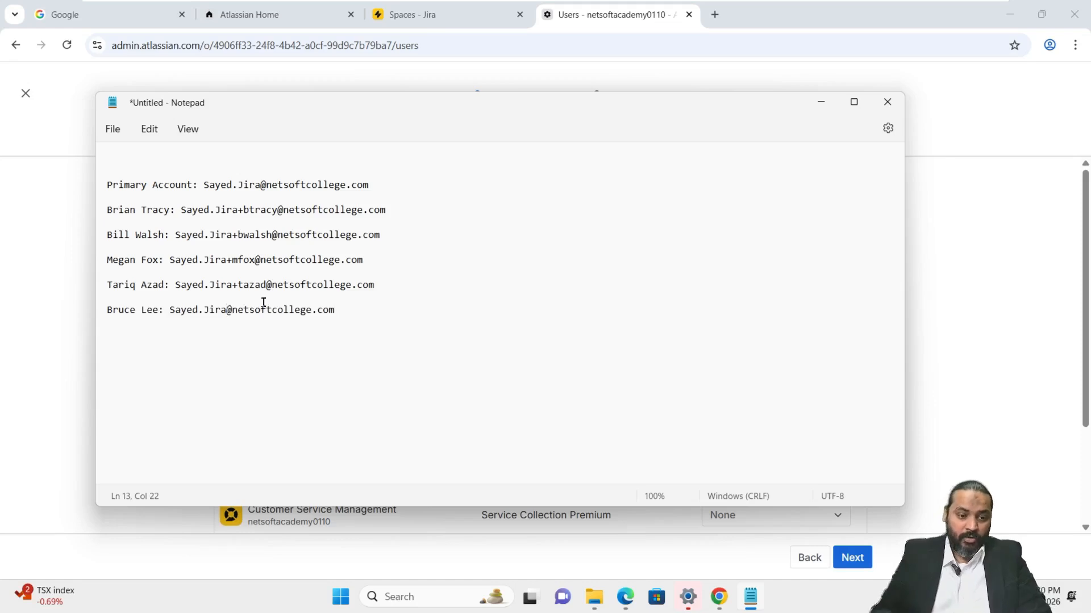
type("+ble")
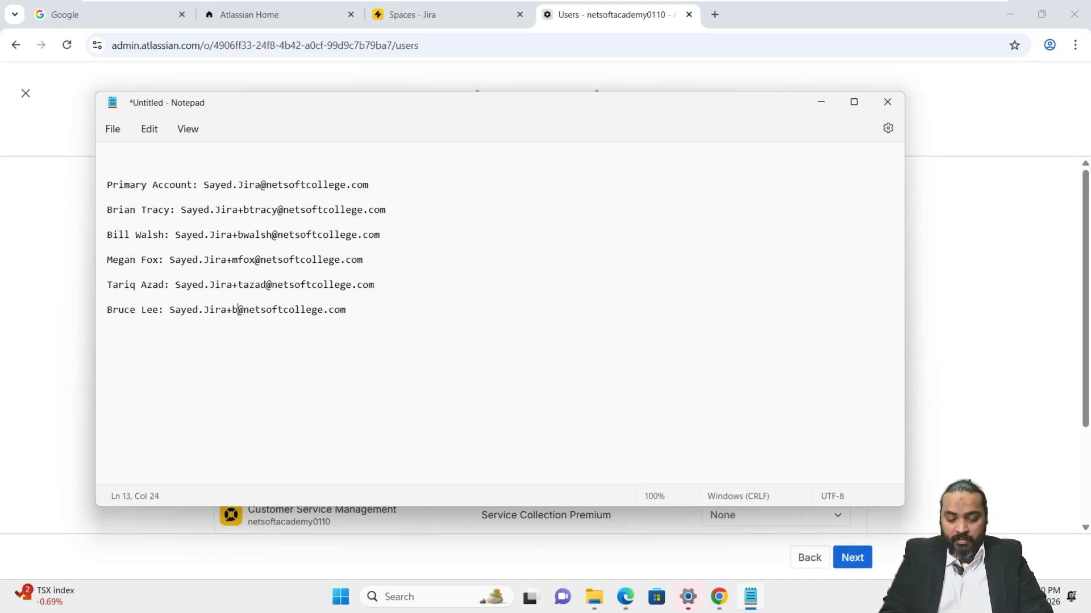
type("e")
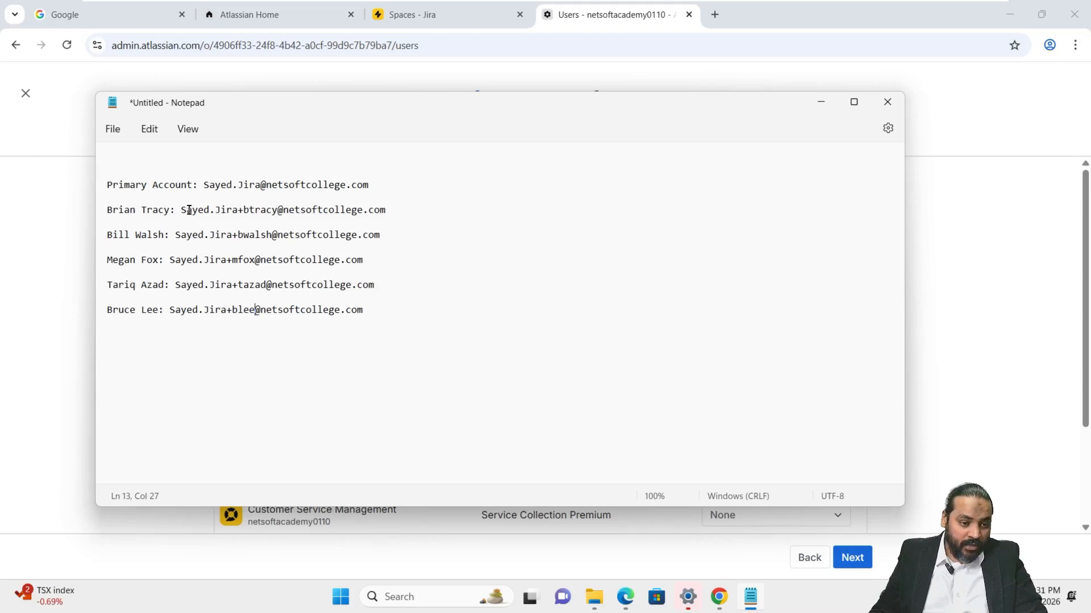
Highlight the shared mailbox base and the plus tag in the addresses, then minimise Notepad.
left_click_drag(180, 210, 239, 210)
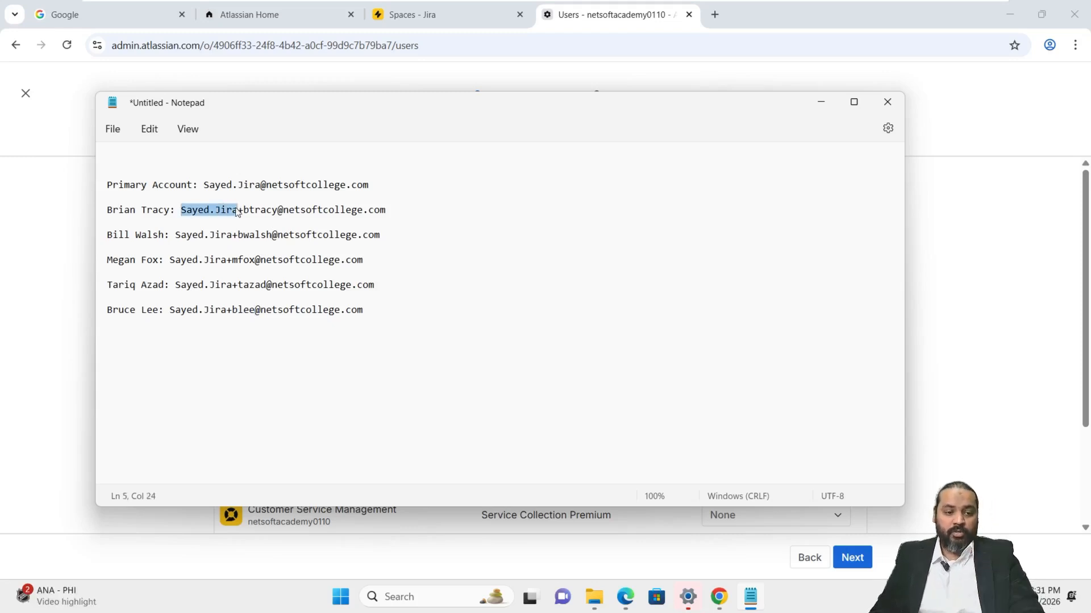
left_click_drag(203, 184, 260, 185)
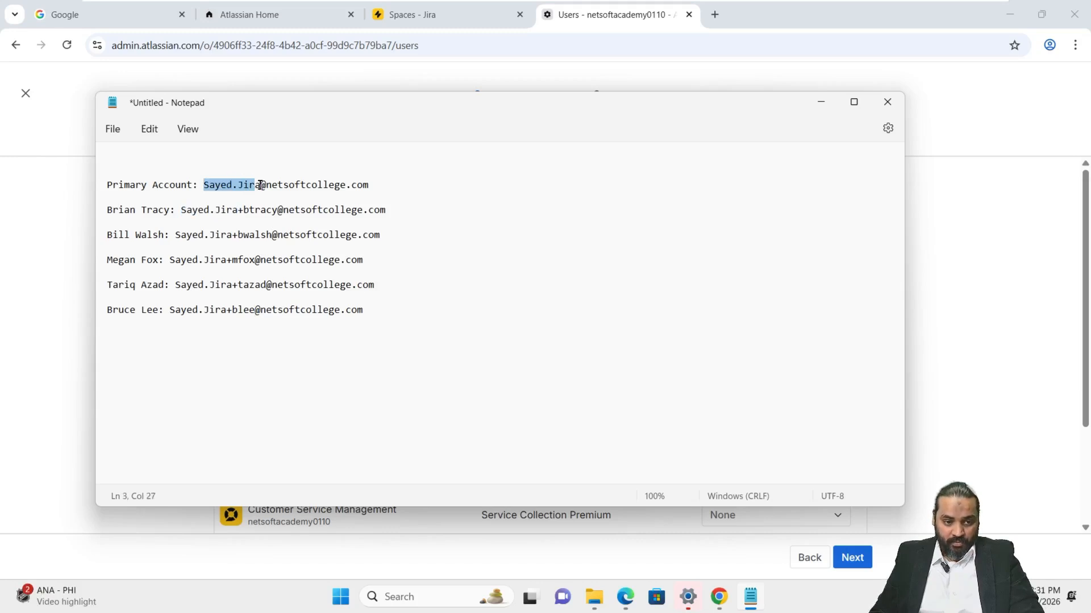
left_click(238, 209)
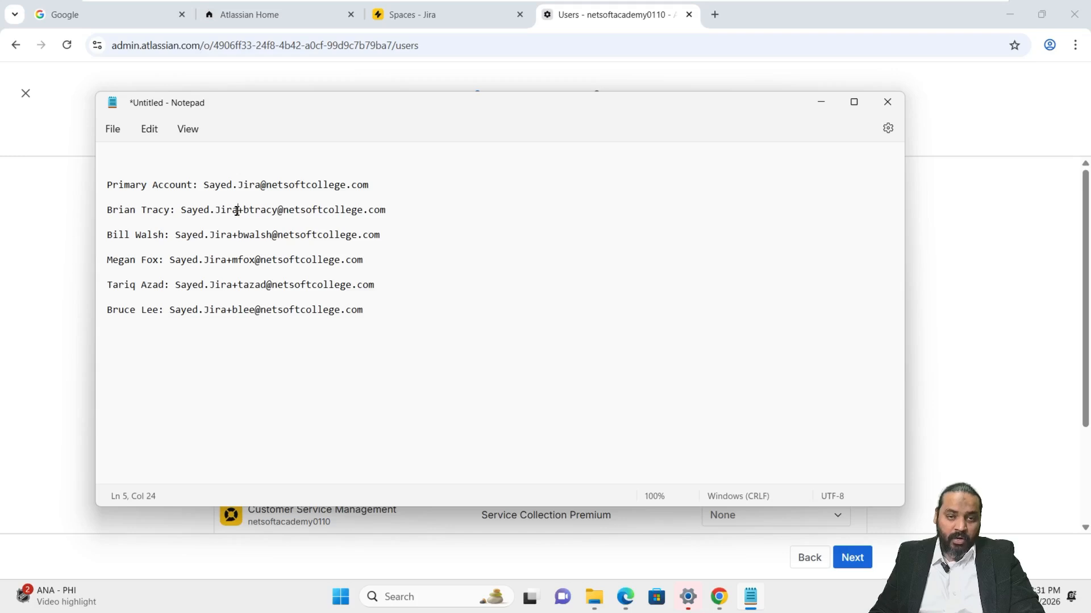
left_click_drag(234, 210, 179, 209)
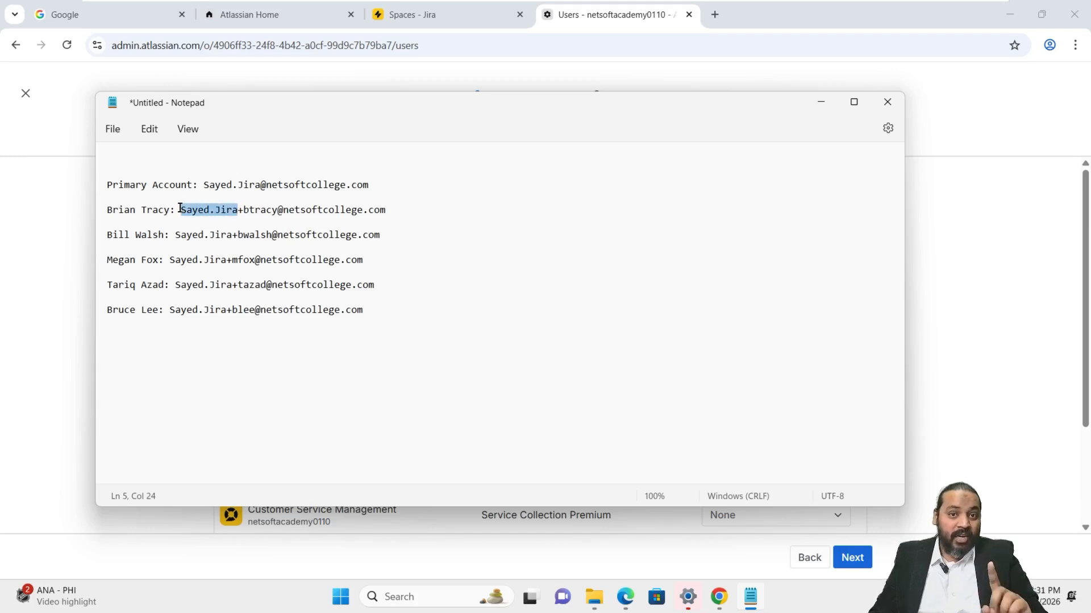
left_click(274, 209)
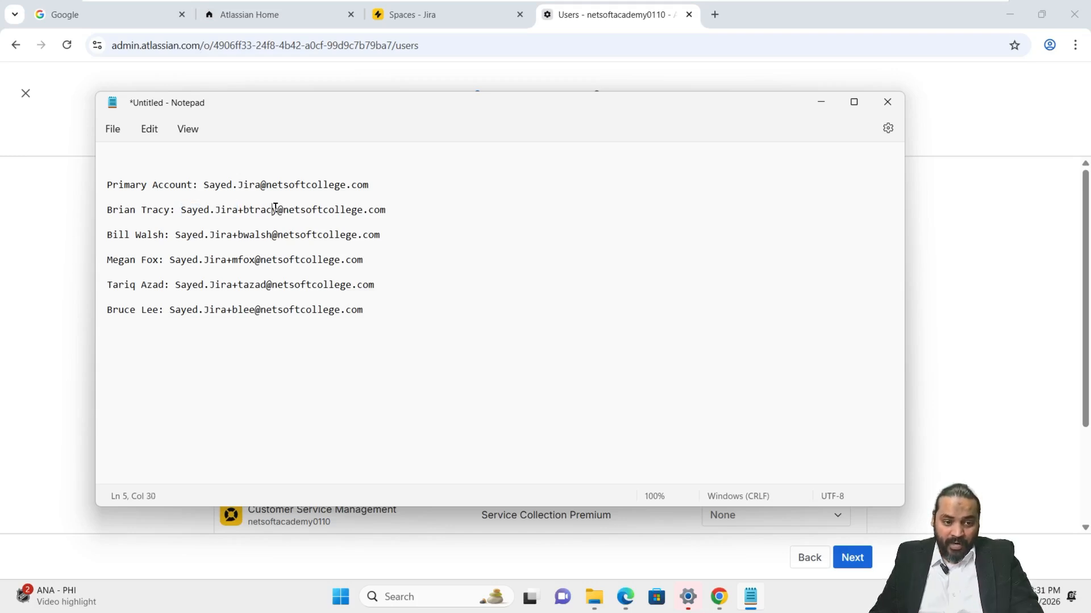
mouse_move(277, 209)
left_mouse_down()
mouse_move(241, 210)
mouse_move(277, 210)
left_mouse_up()
left_click(240, 212)
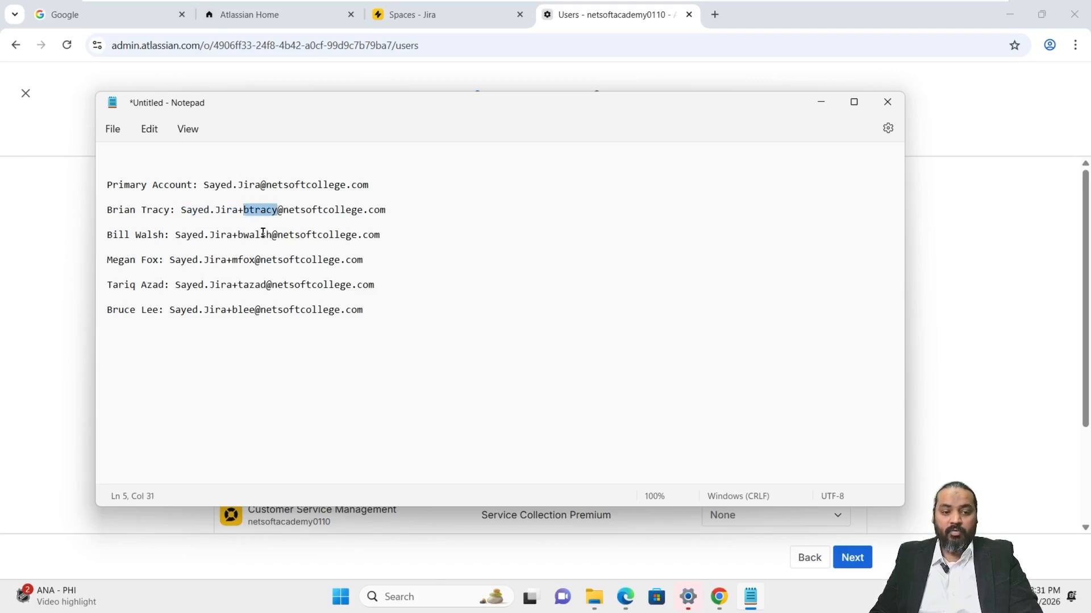
left_click(381, 312)
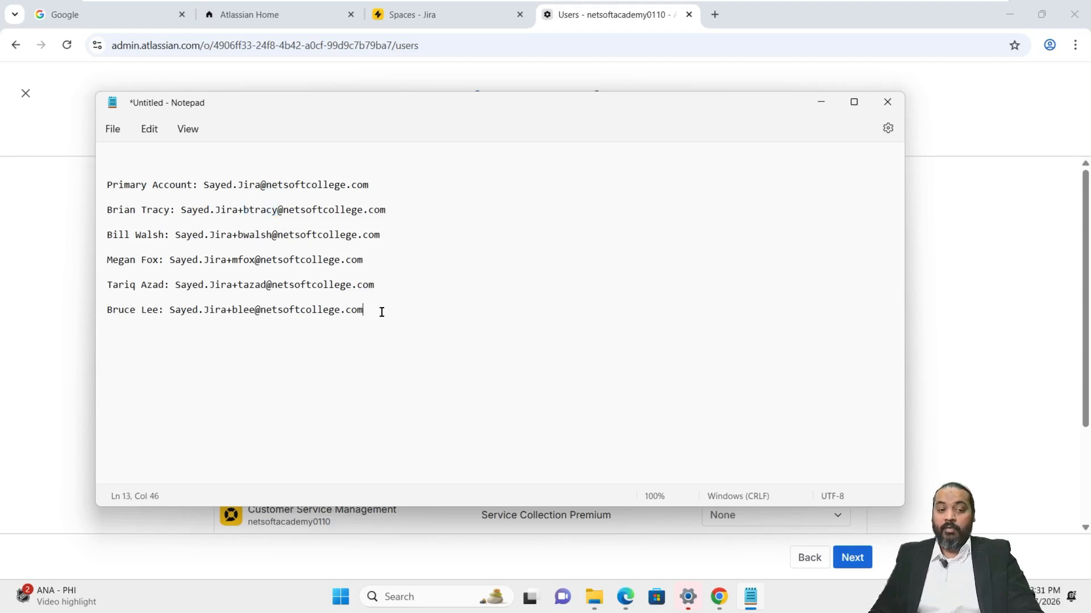
left_click(821, 102)
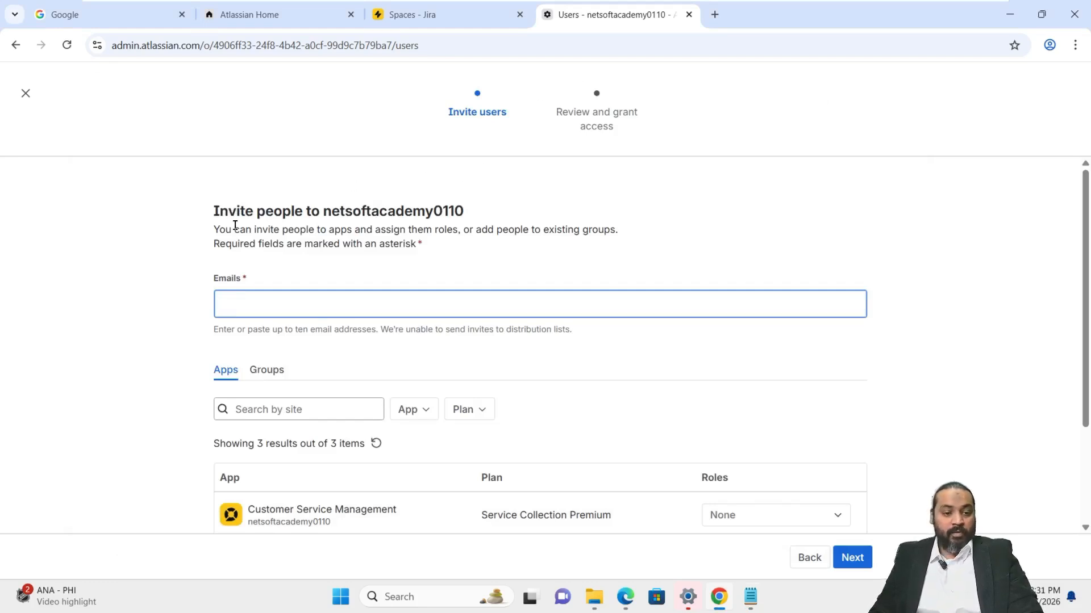
Restart the invite form and paste the first alias address from Notepad into Emails.
left_click(25, 94)
left_click(852, 117)
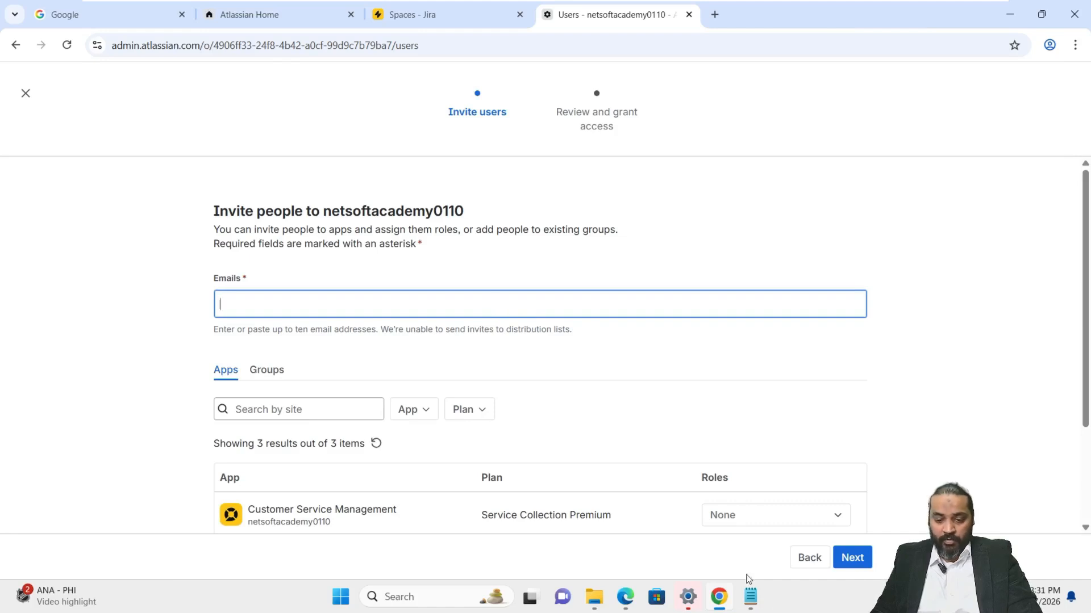
left_click(752, 601)
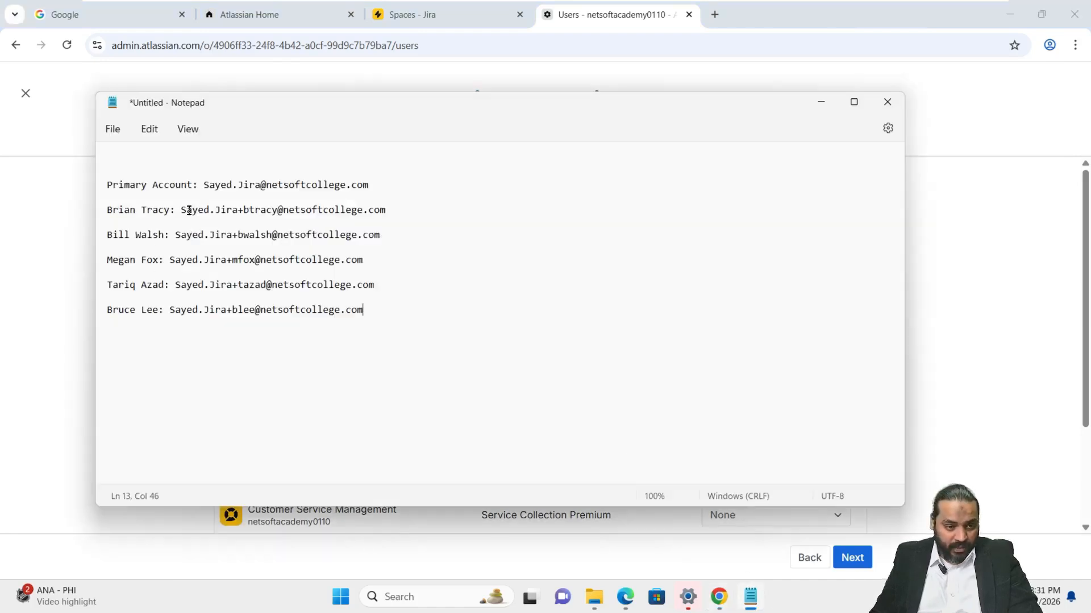
left_click_drag(180, 210, 396, 206)
key("ctrl+c")
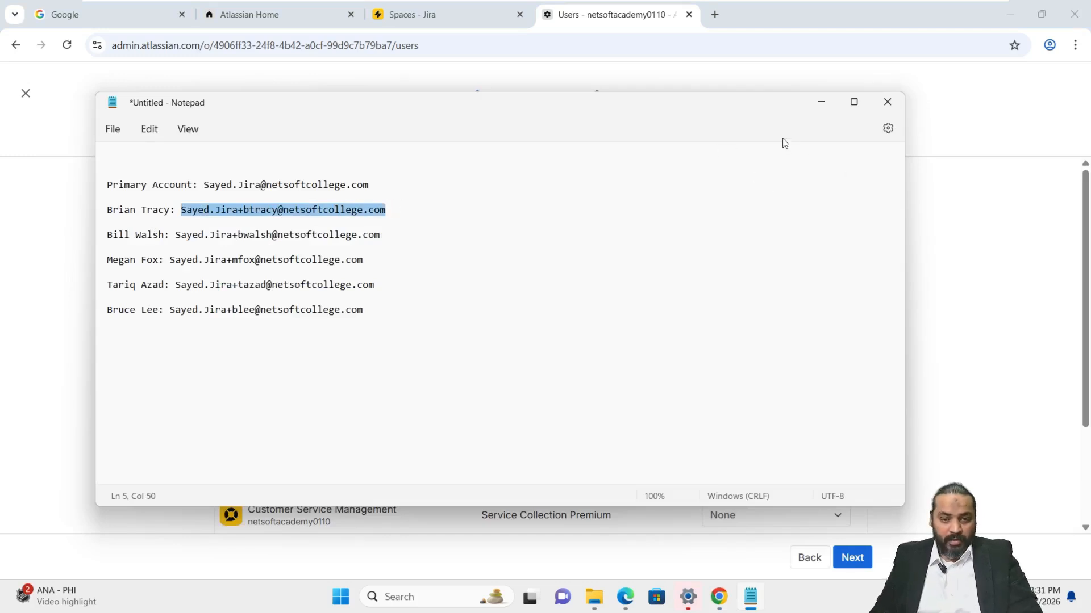
left_click(821, 102)
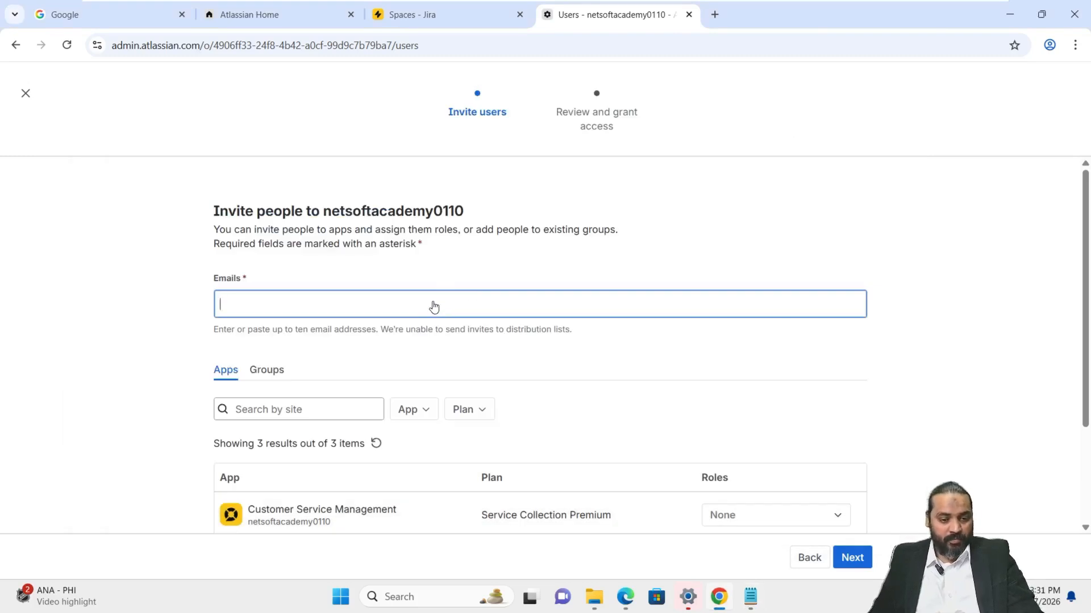
key("ctrl+v")
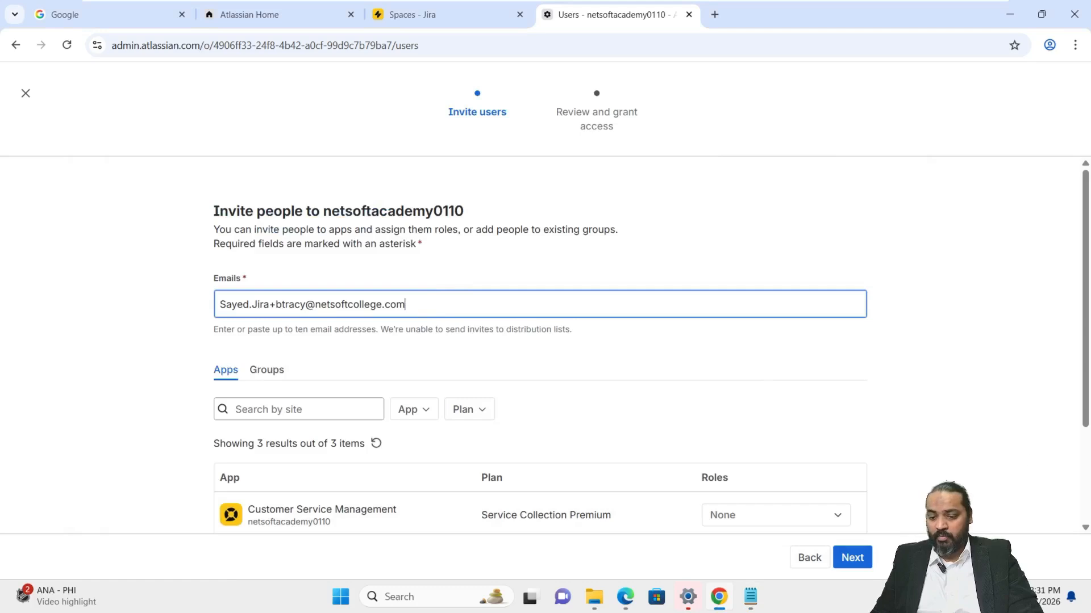
Dismiss the invite error, grant the Customer role for Jira Service Management, and proceed to review.
left_click(856, 558)
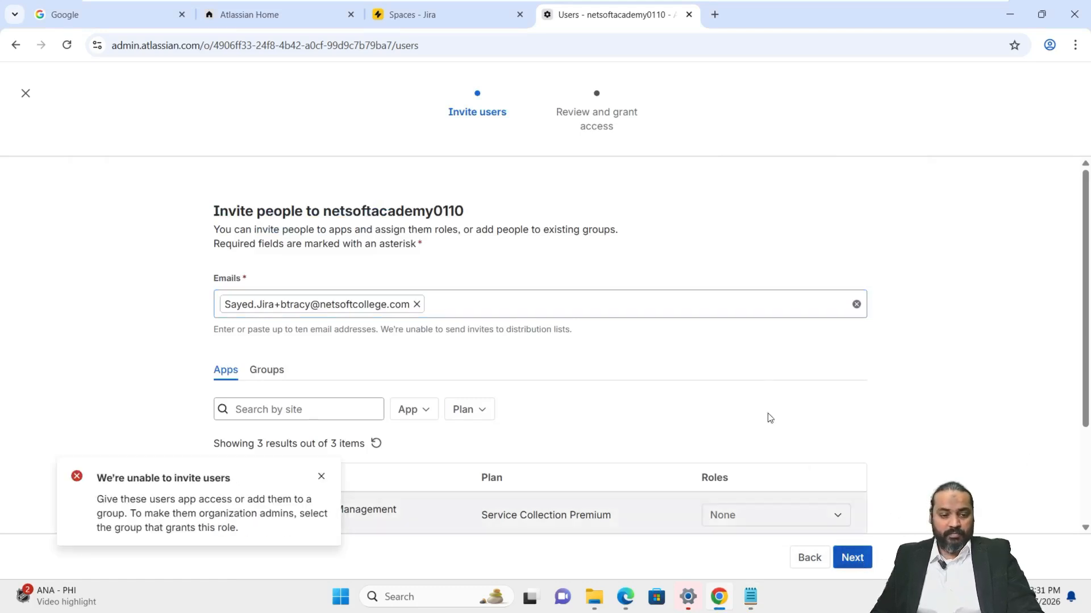
scroll(759, 375, "down", 3)
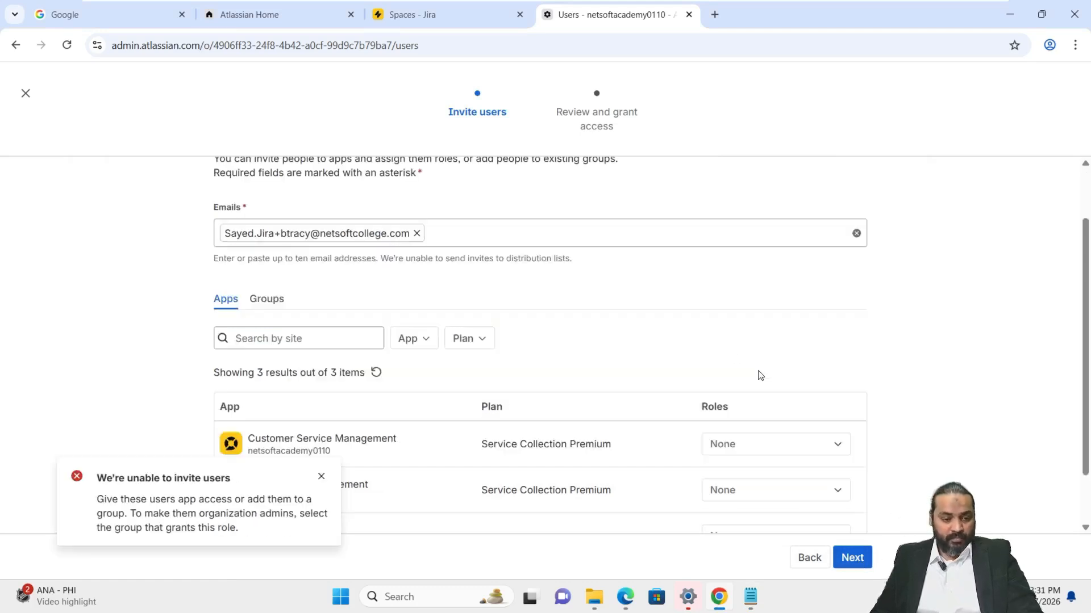
left_click(321, 478)
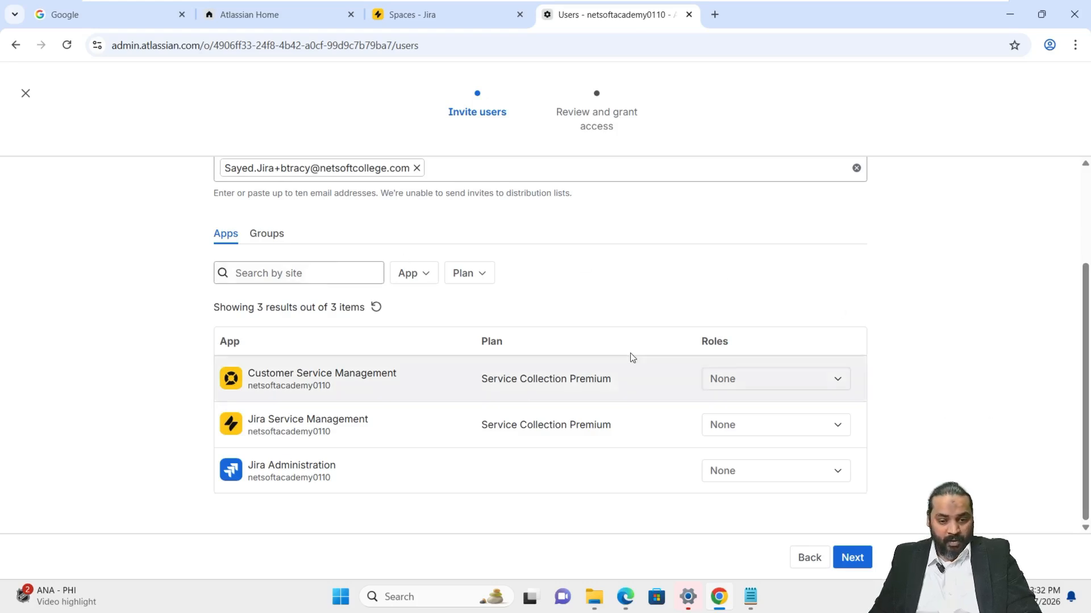
scroll(233, 264, "up", 3)
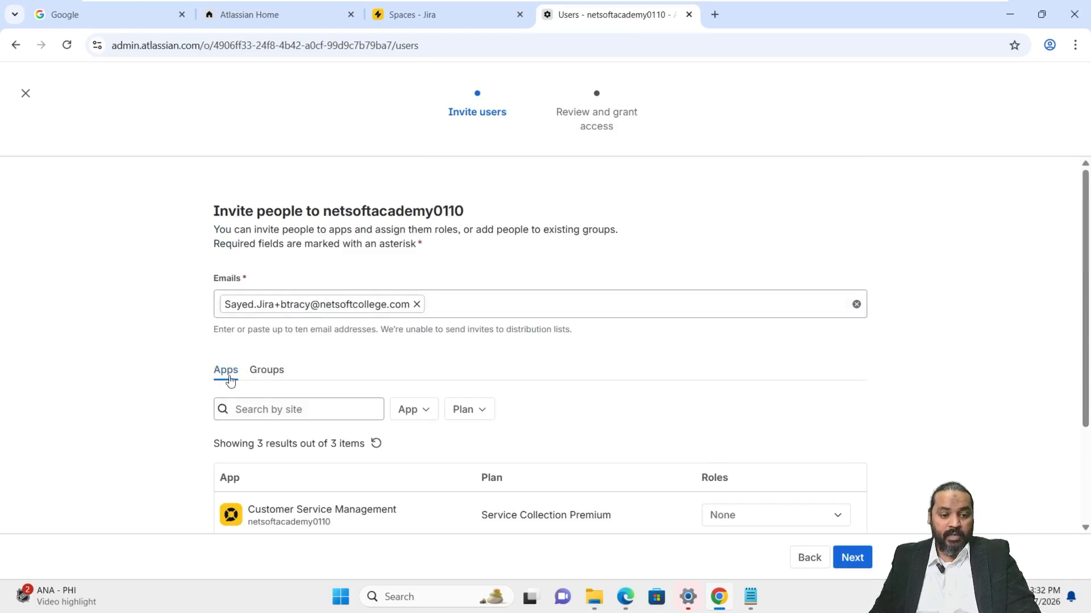
scroll(227, 378, "down", 3)
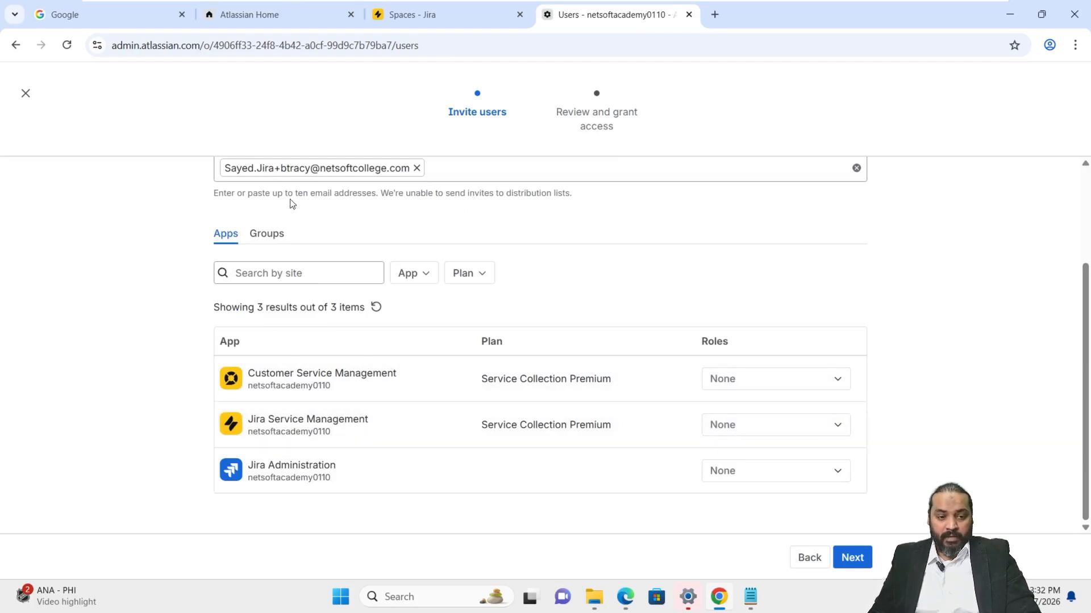
left_click(769, 424)
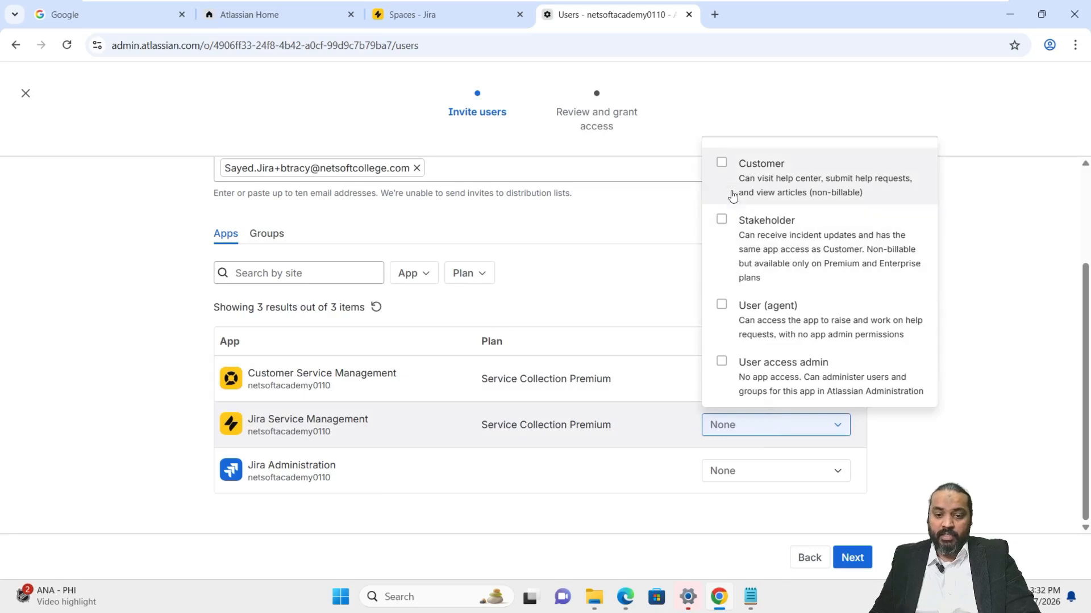
left_click(721, 164)
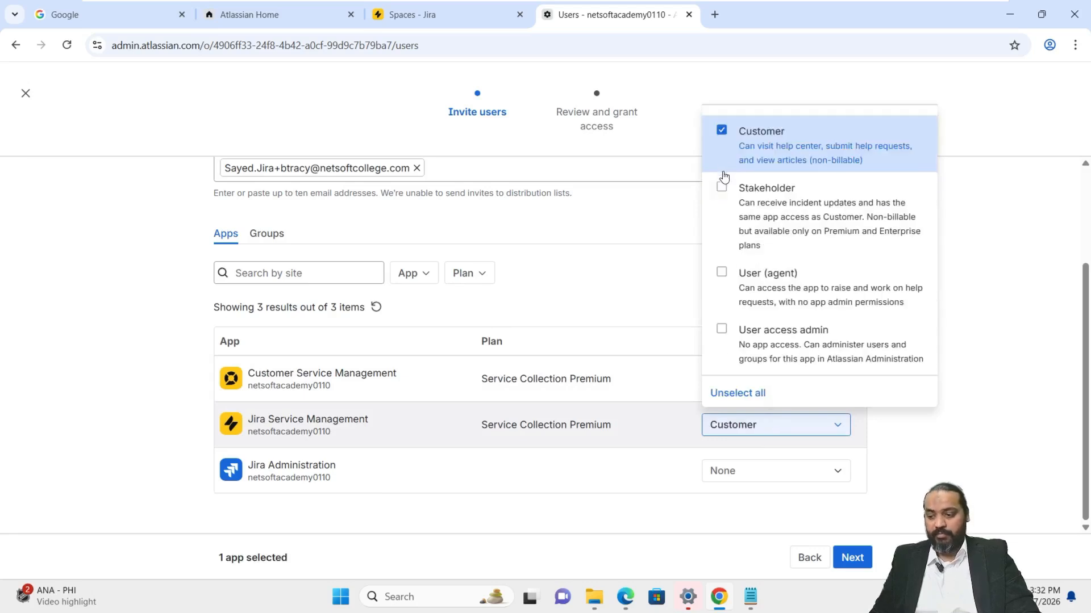
left_click(989, 432)
left_click(859, 559)
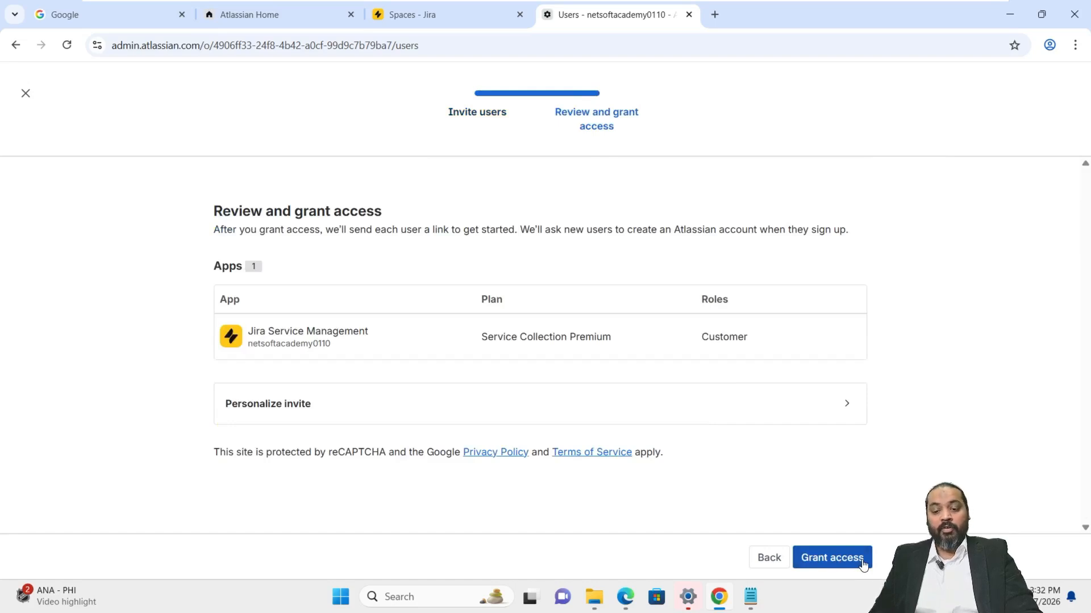
Grant access and allow instant joining for the netsoftcollege.com domain.
left_click(863, 562)
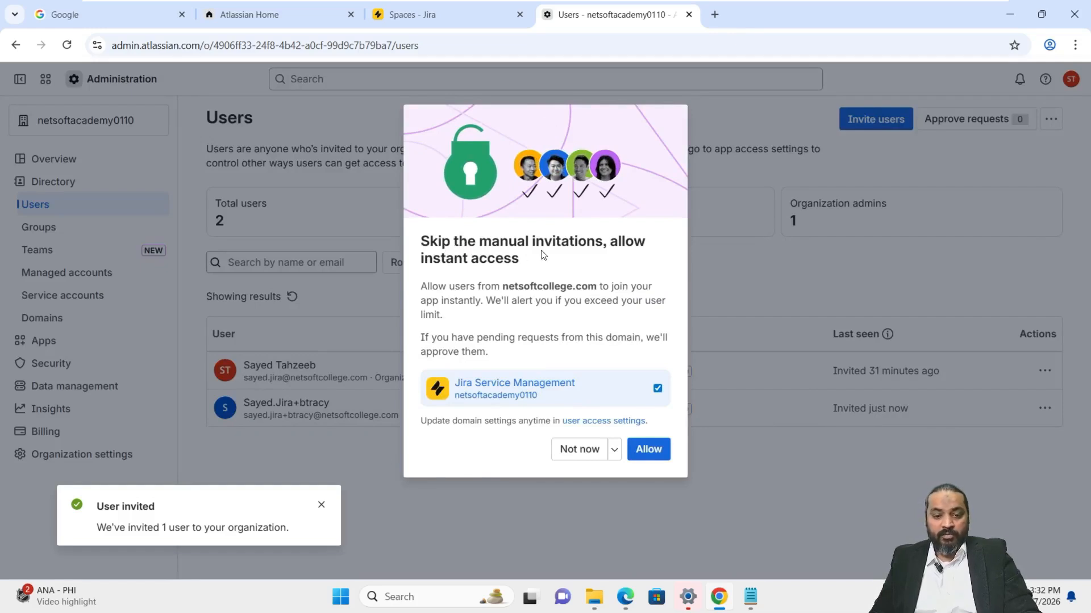
left_click(648, 458)
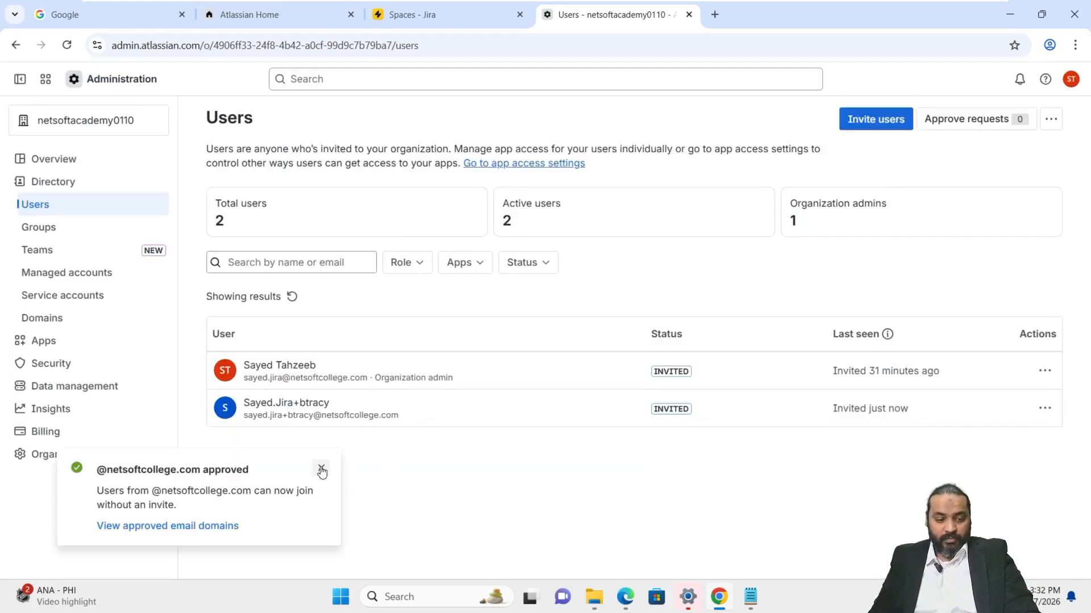
left_click(321, 470)
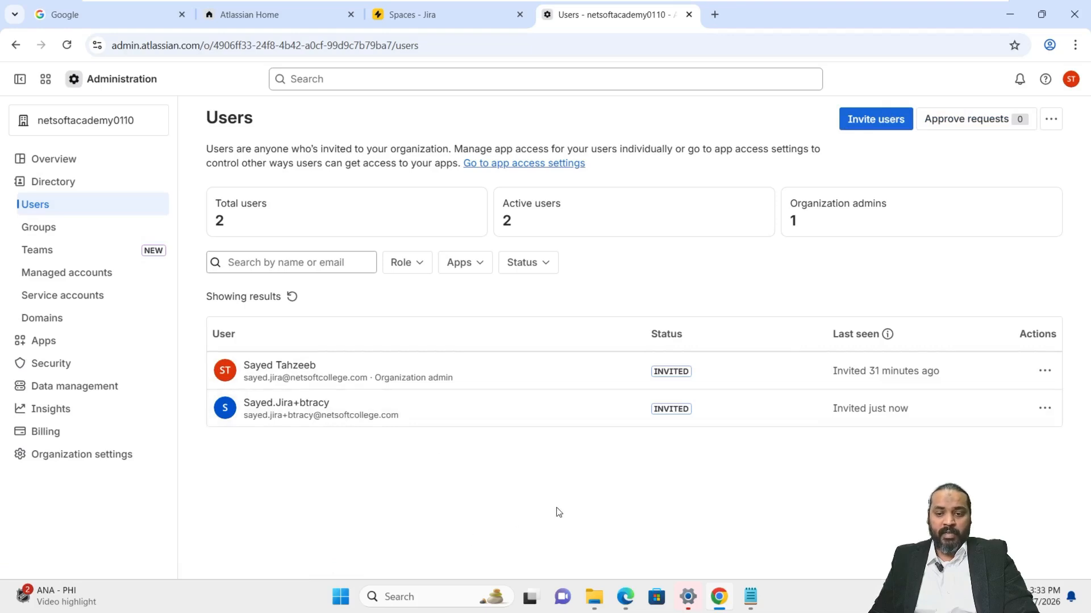
Start a new invitation and paste the next alias address from Notepad into Emails.
left_click(876, 125)
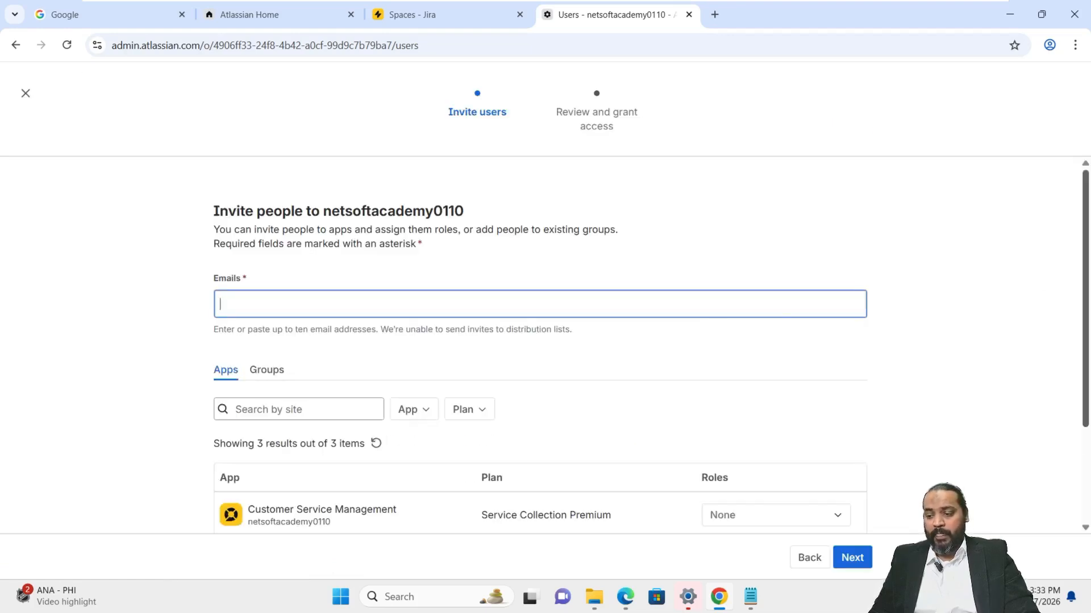
left_click(759, 607)
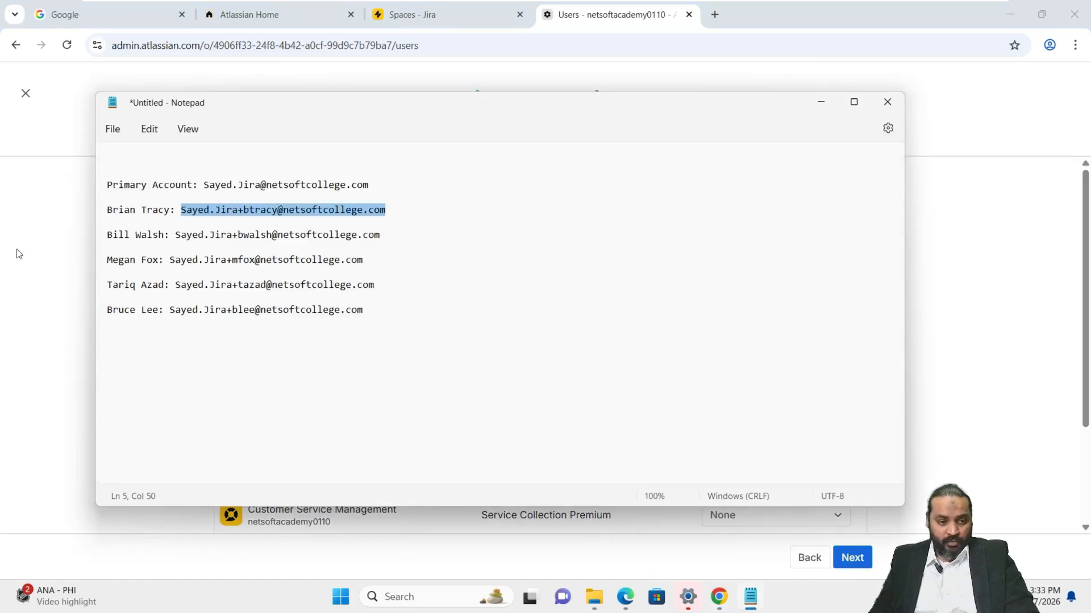
left_click_drag(176, 234, 392, 230)
key("ctrl+c")
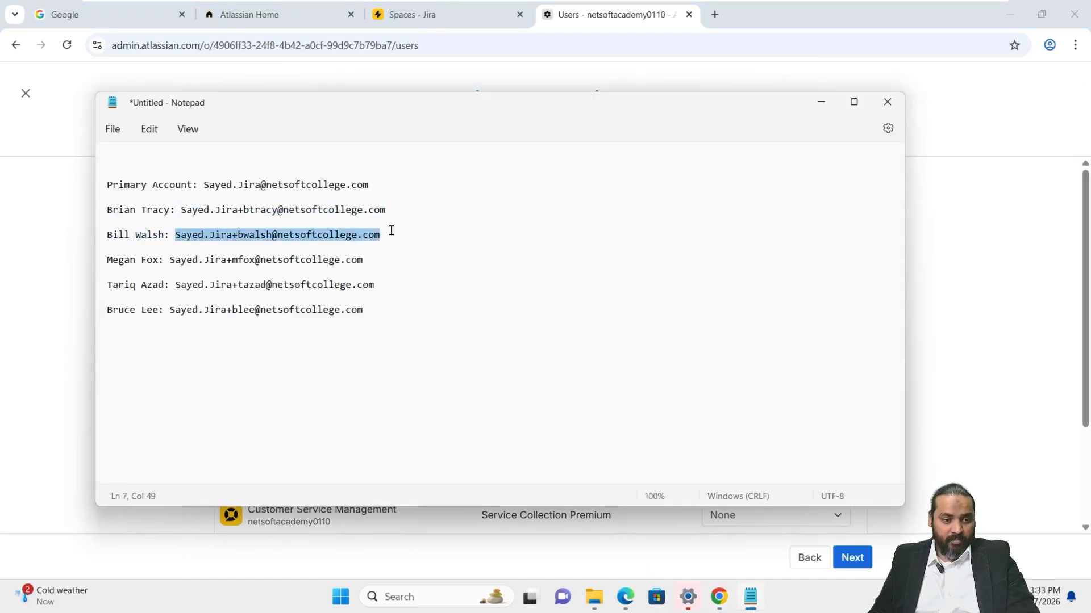
left_click(927, 332)
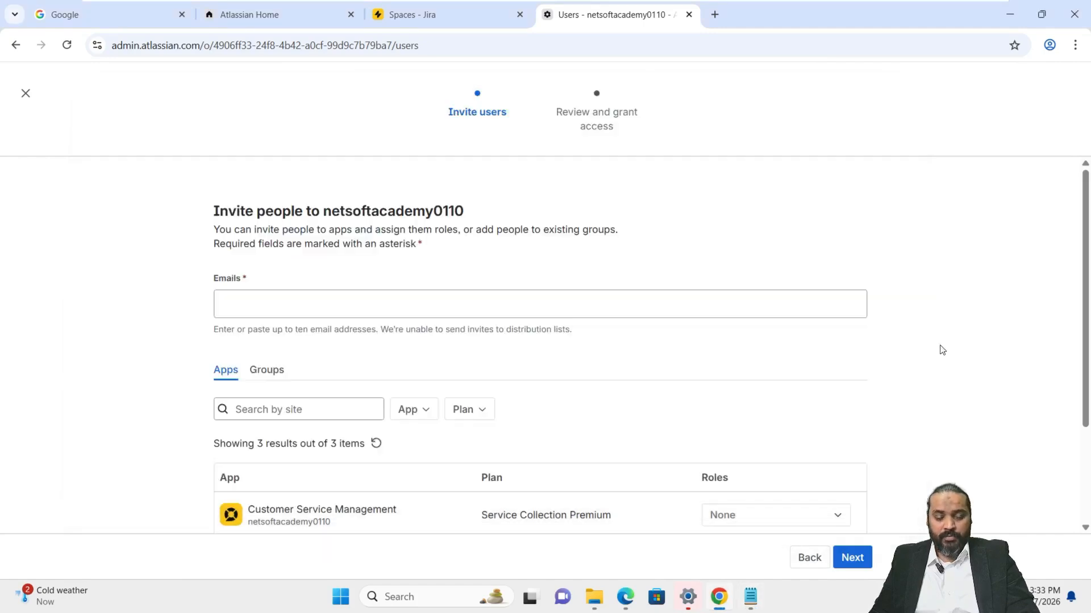
left_click(384, 309)
key("ctrl+v")
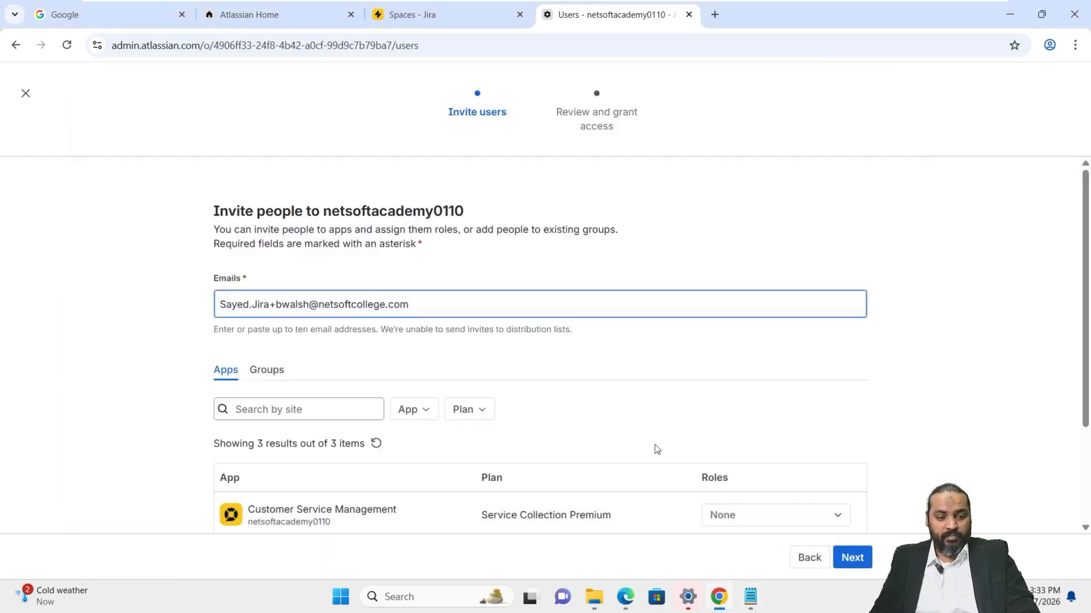
Assign the User (agent) role for Jira Service Management and send the invitation.
scroll(803, 414, "down", 3)
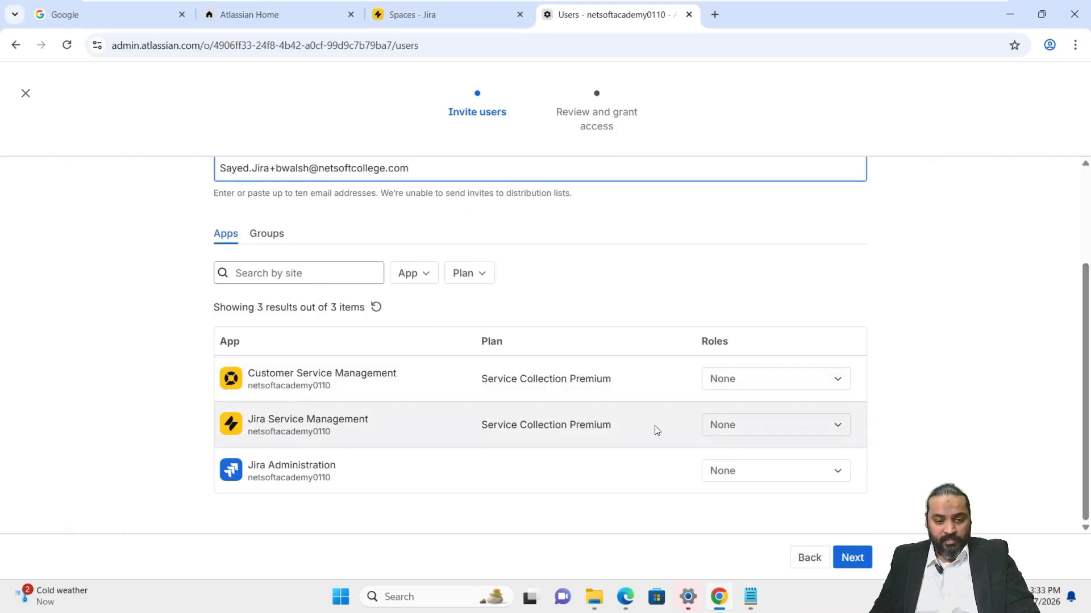
left_click(751, 434)
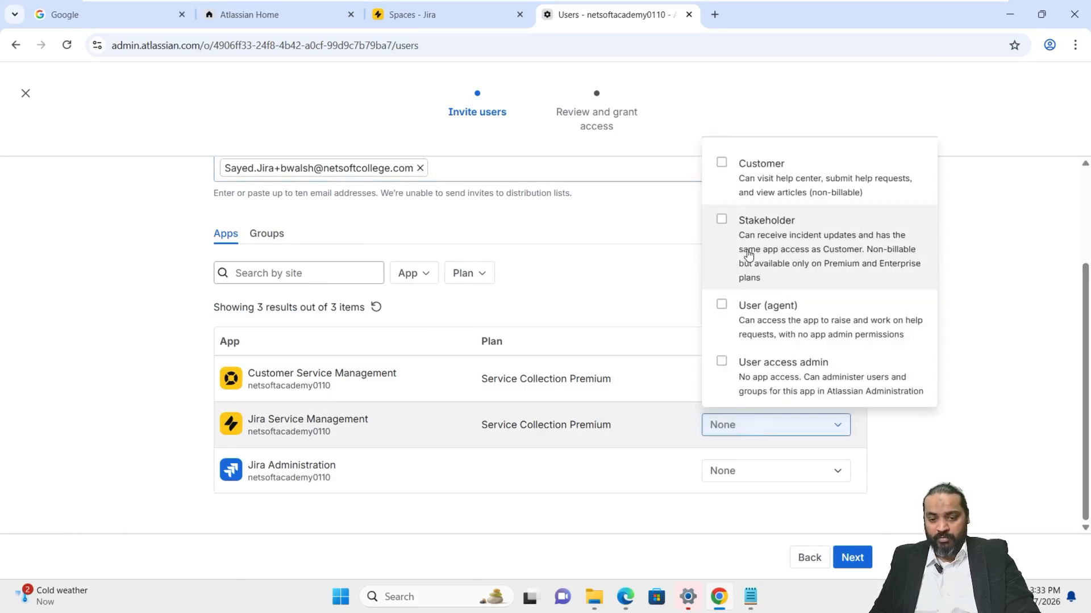
left_click(909, 424)
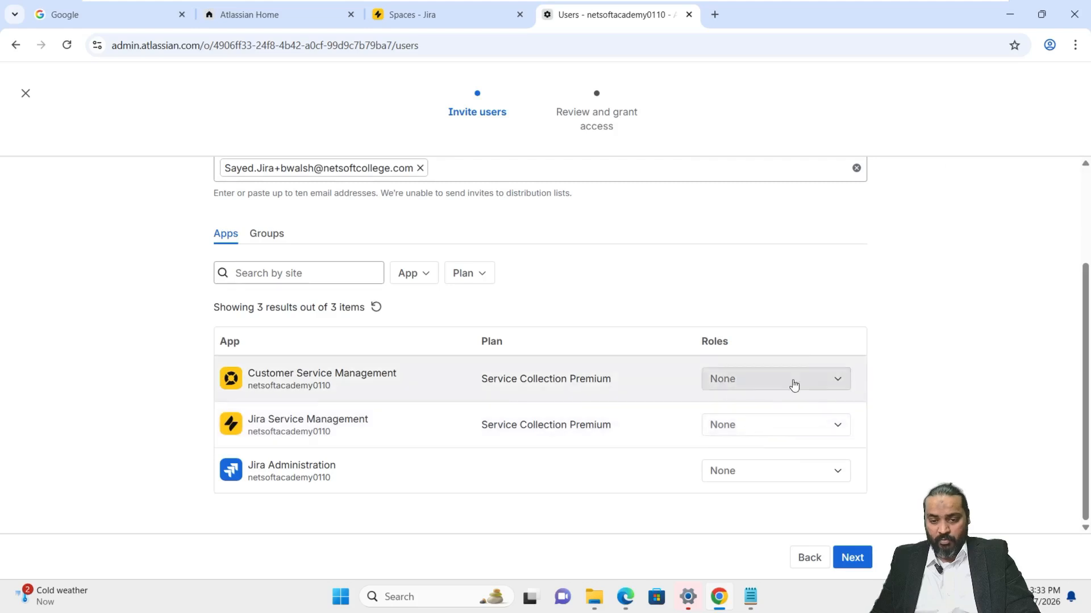
left_click(752, 430)
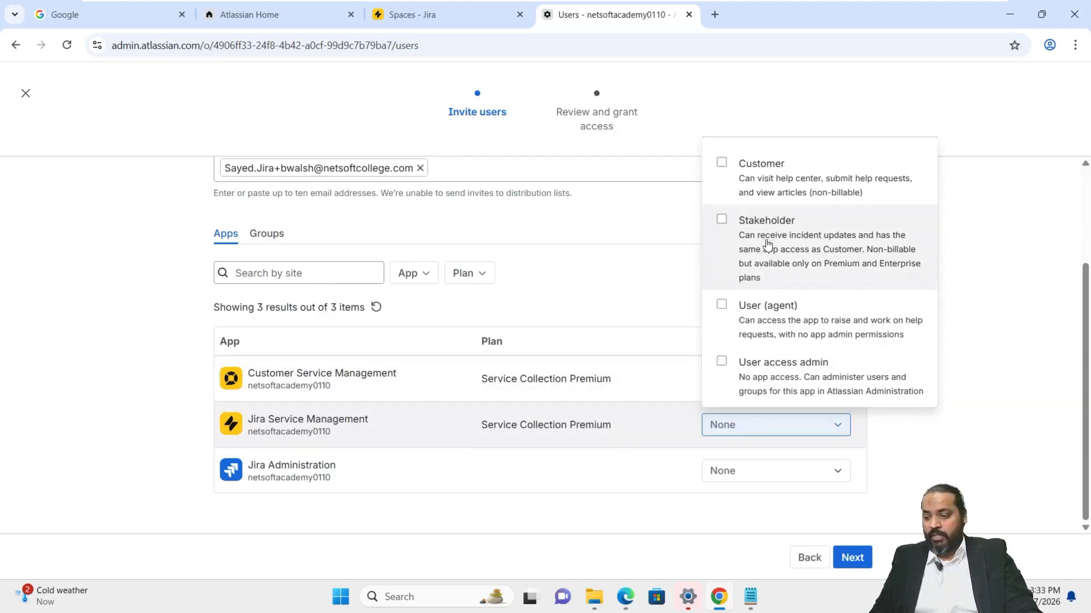
left_click(723, 307)
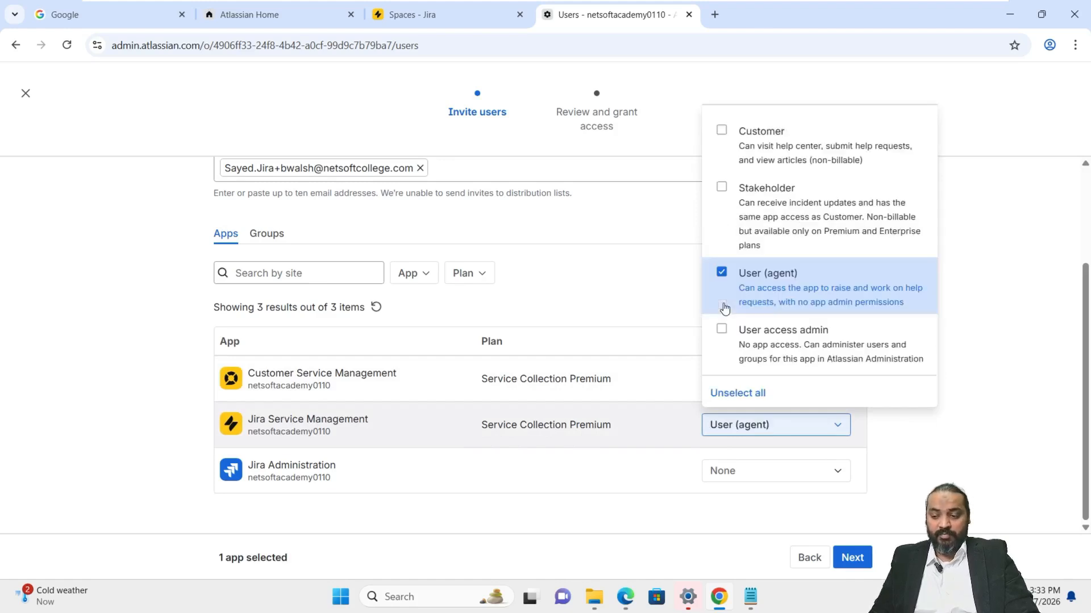
left_click(994, 418)
left_click(852, 558)
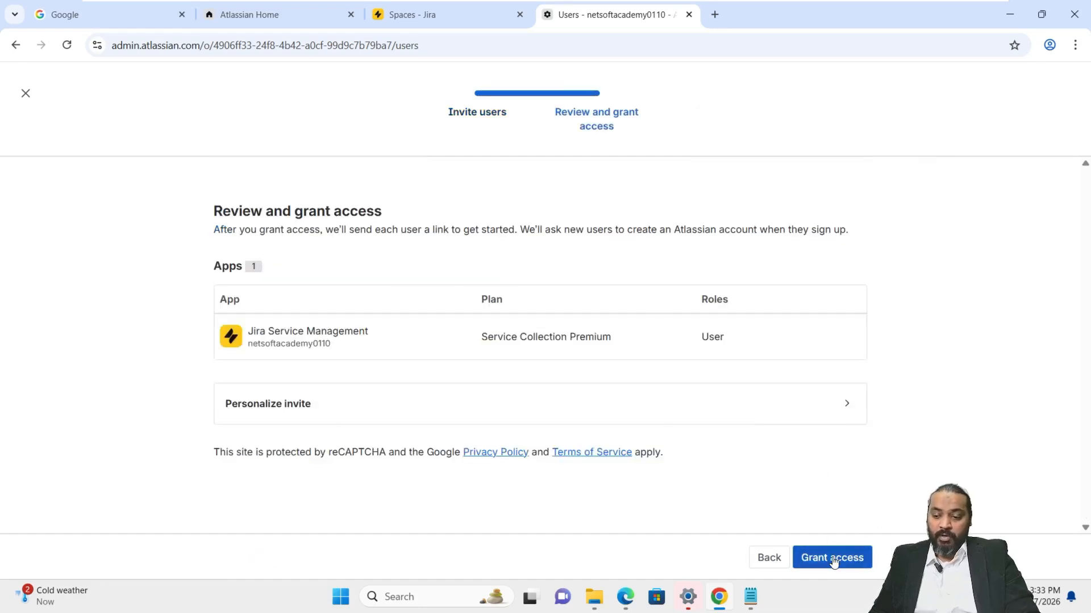
left_click(833, 561)
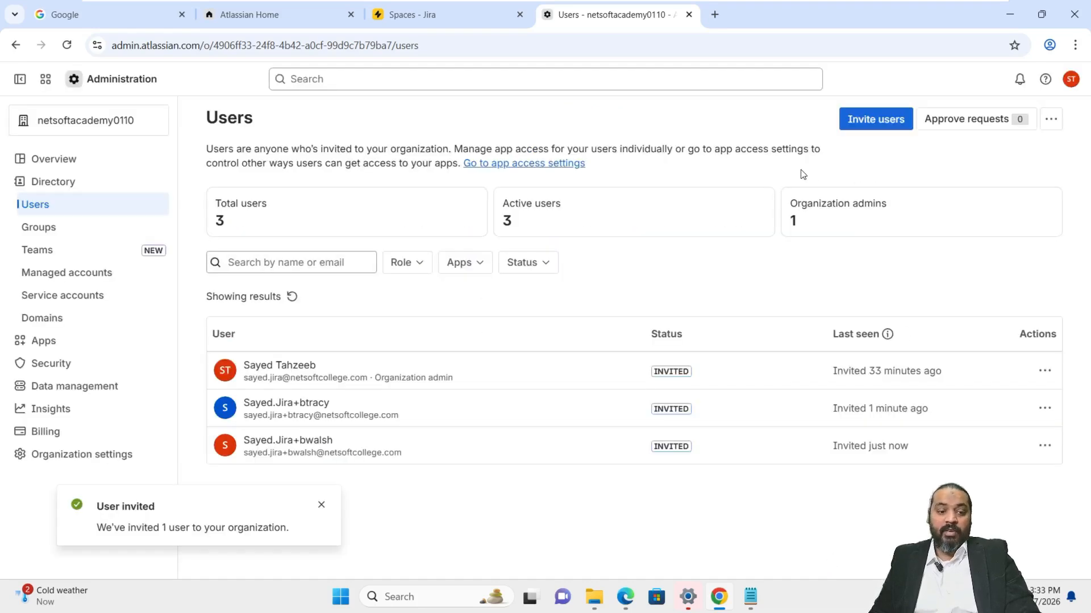
Start a new invitation and enter the next alias address from Notepad as the invitee.
left_click(852, 125)
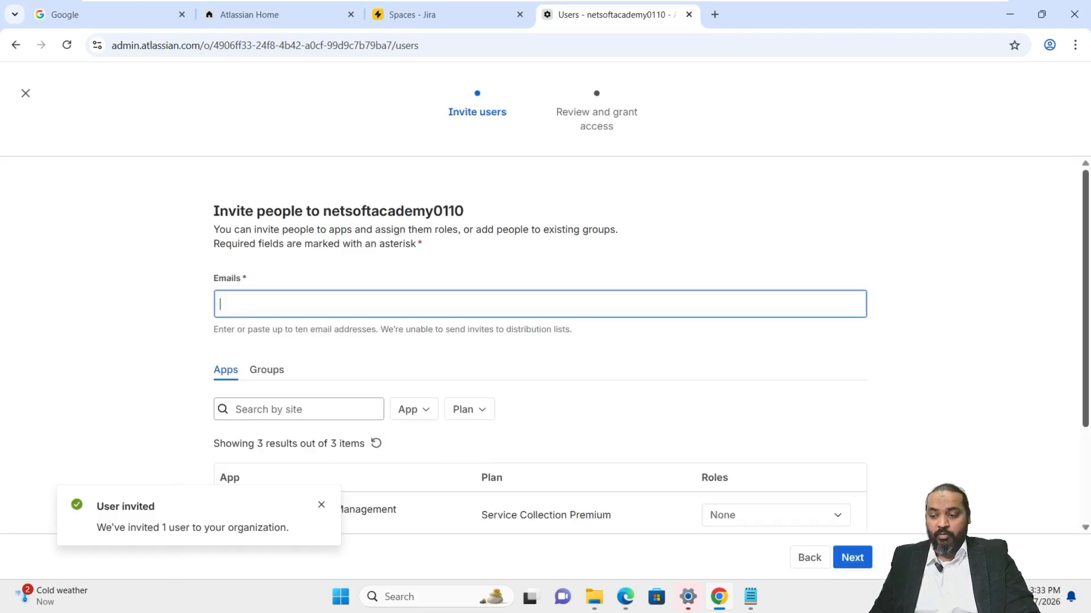
left_click(755, 605)
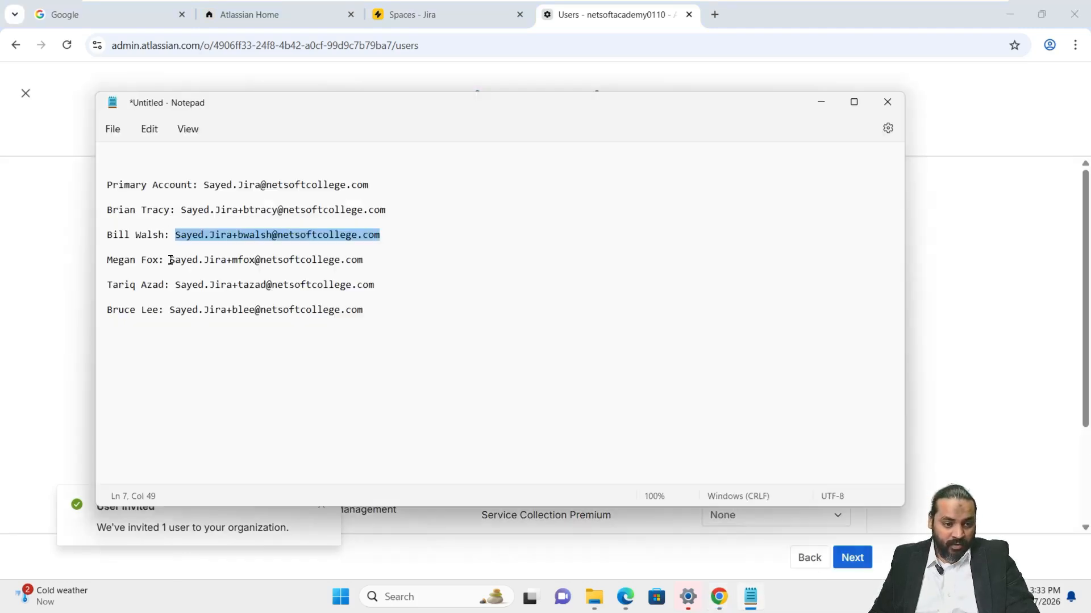
left_click_drag(171, 259, 367, 260)
key("ctrl+c")
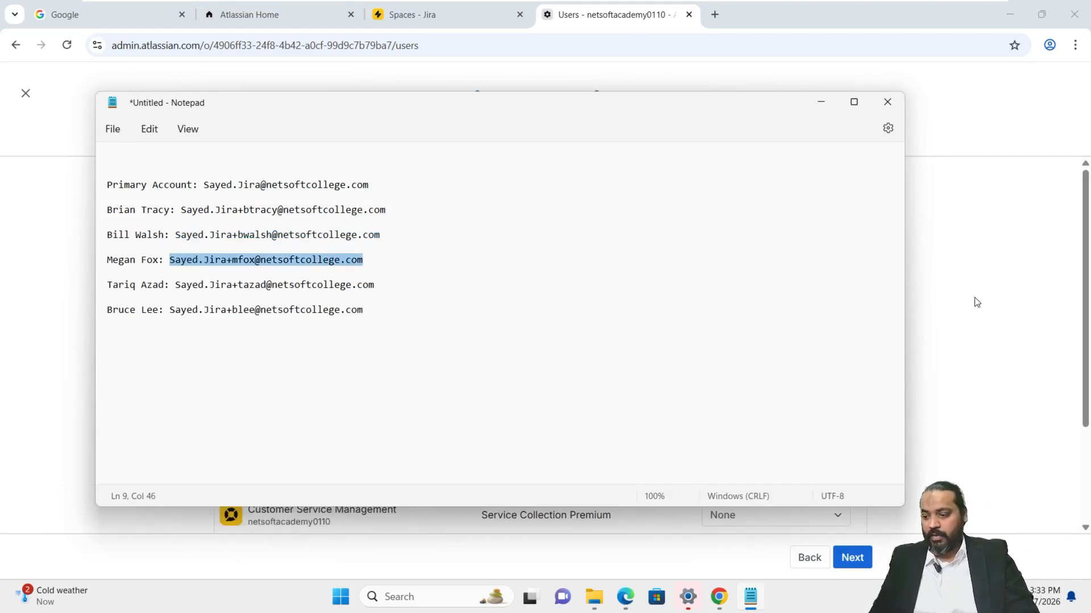
left_click(946, 340)
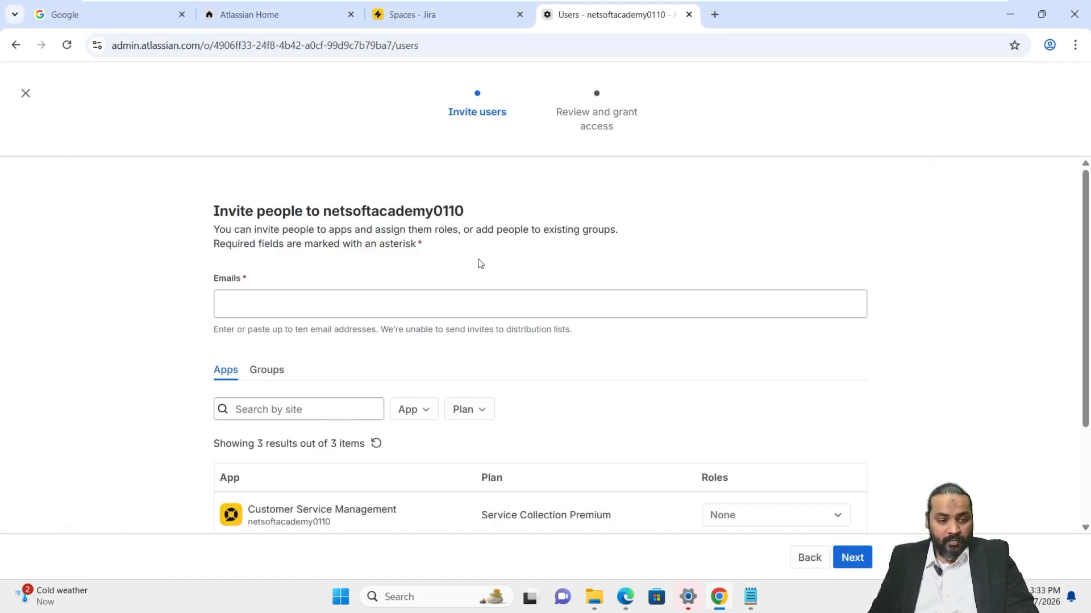
left_click(433, 309)
key("ctrl+v")
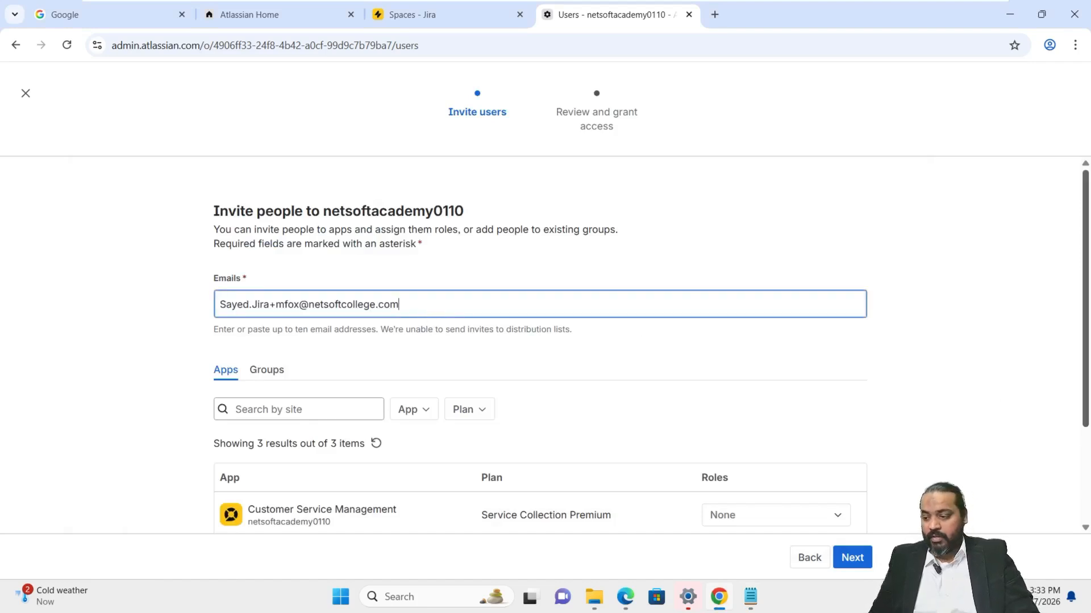
scroll(1011, 309, "down", 3)
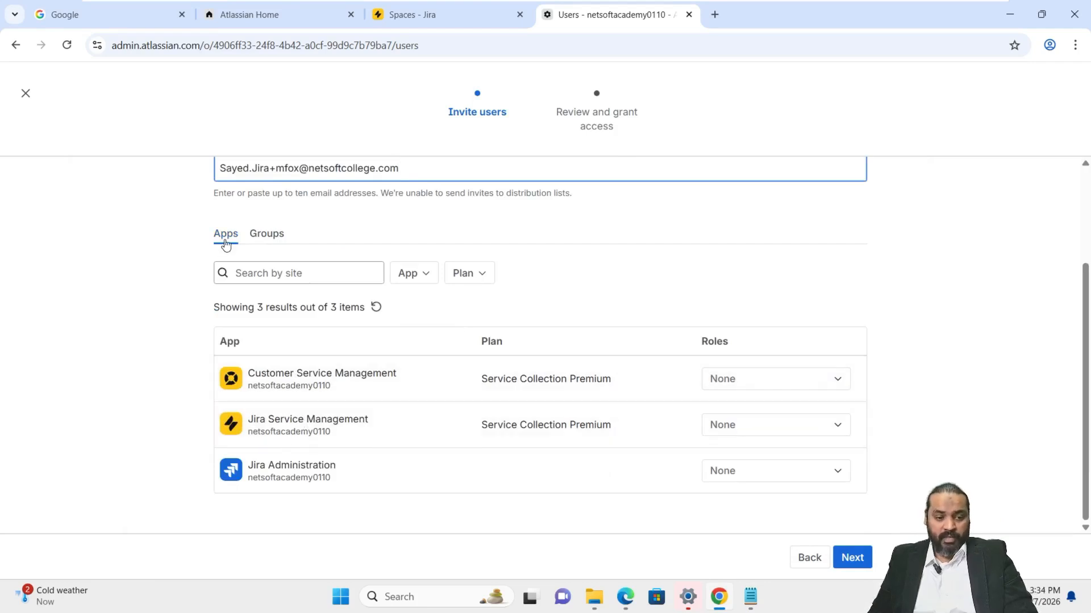
key("Return")
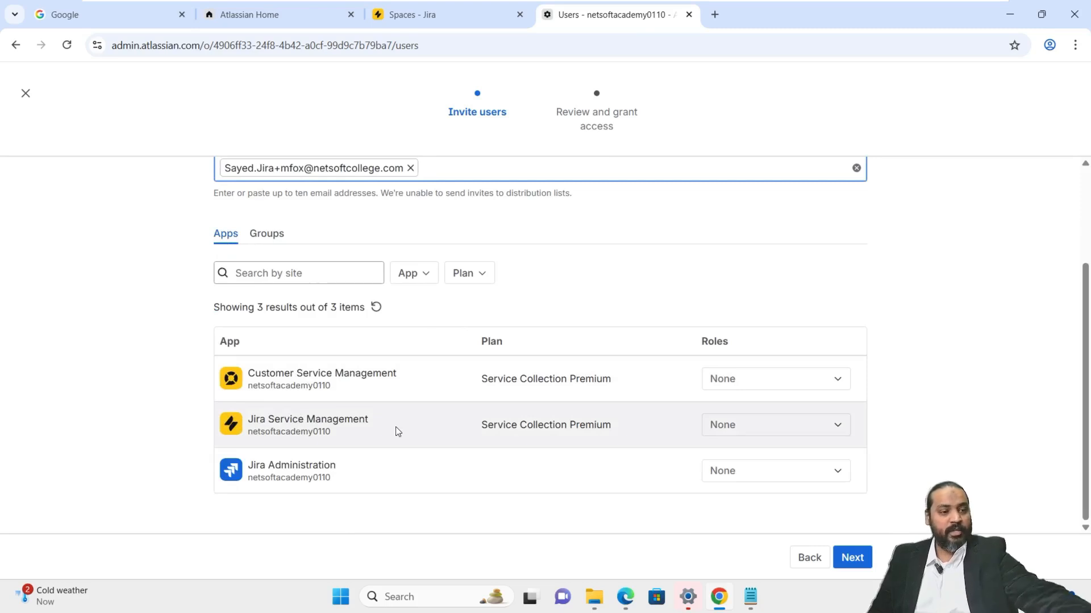
Choose the User access admin role for Jira Service Management and continue to review.
left_click(754, 429)
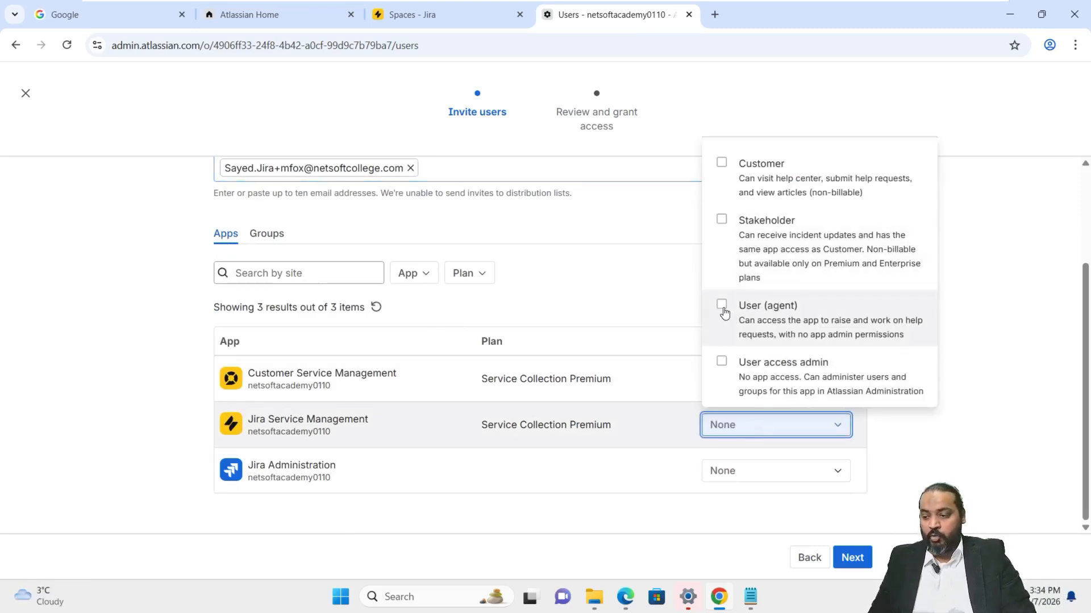
left_click(720, 364)
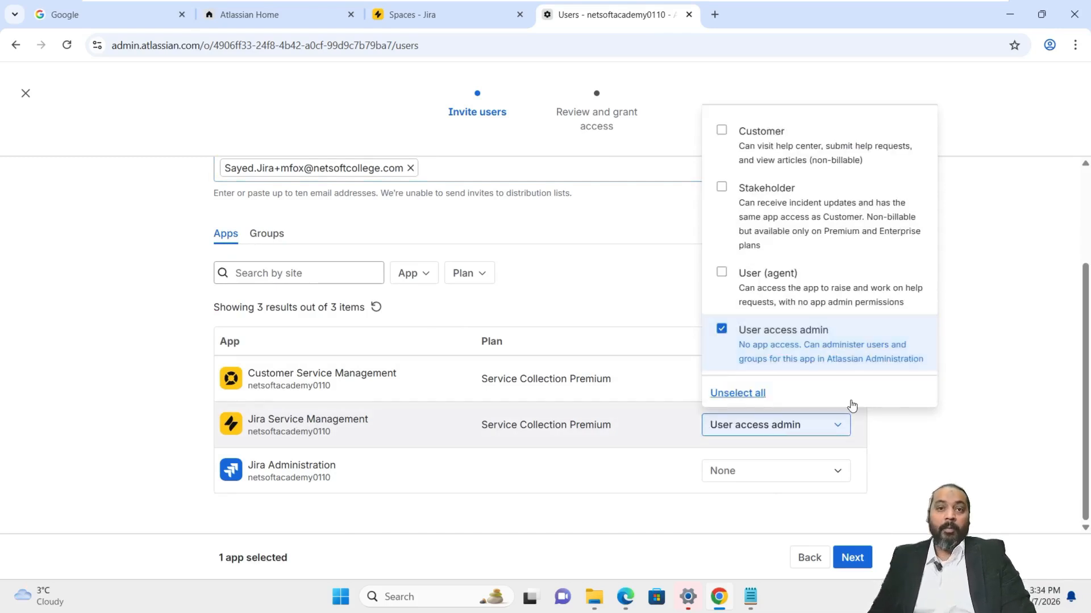
left_click(971, 434)
left_click(847, 570)
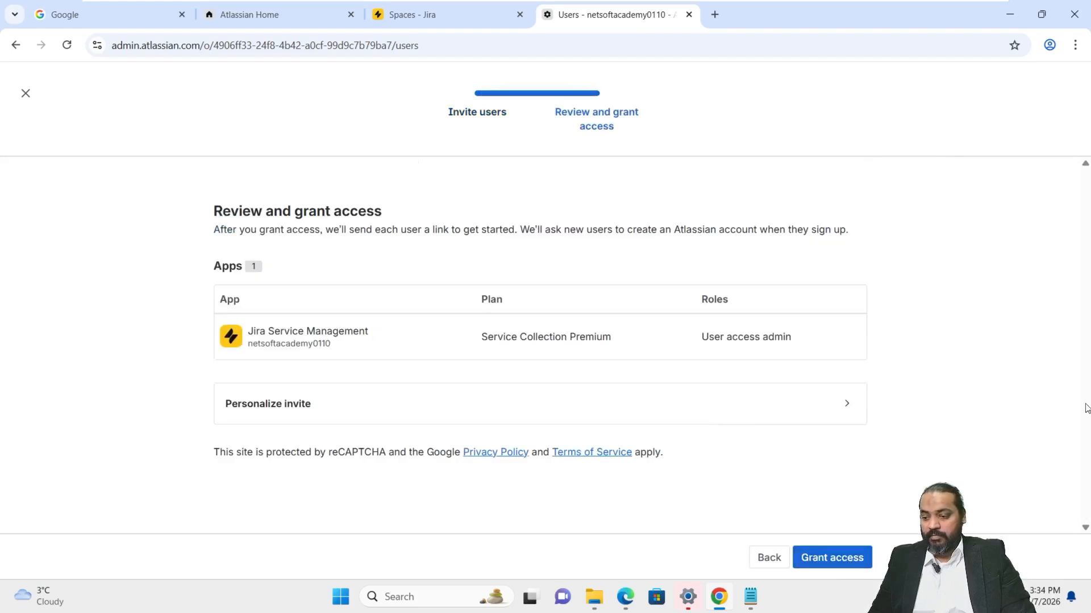
Add the App admin role on Jira Administration to the pending invite and grant access.
left_click(769, 558)
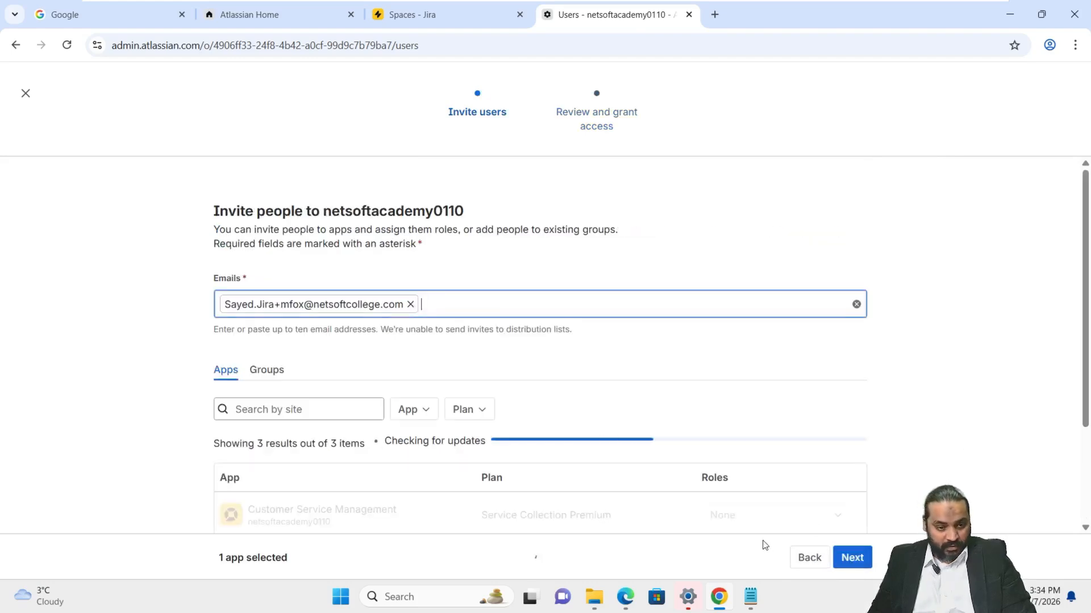
scroll(352, 404, "down", 3)
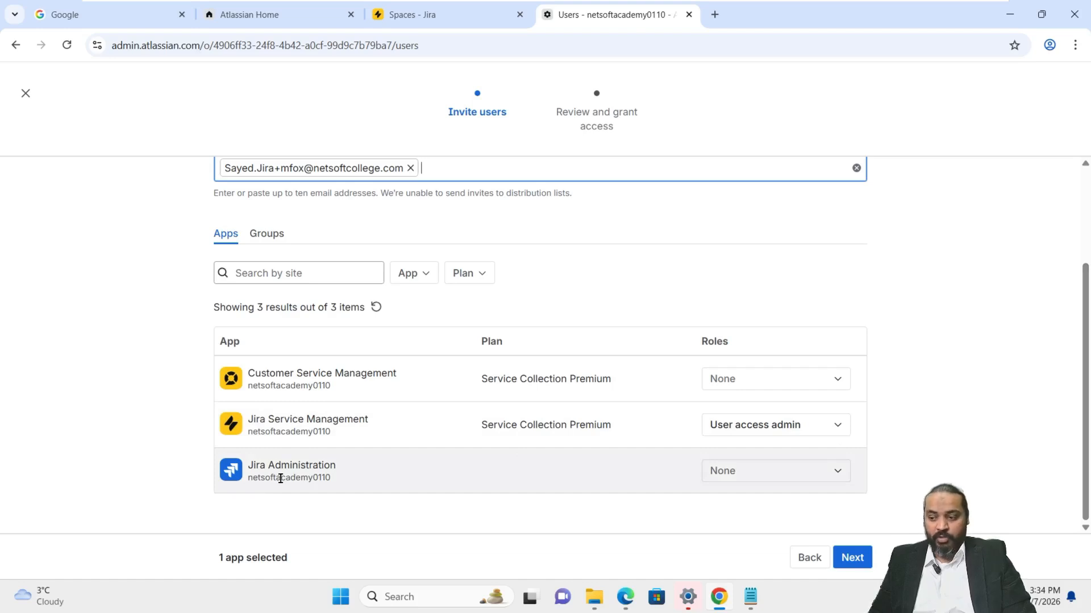
left_click(823, 476)
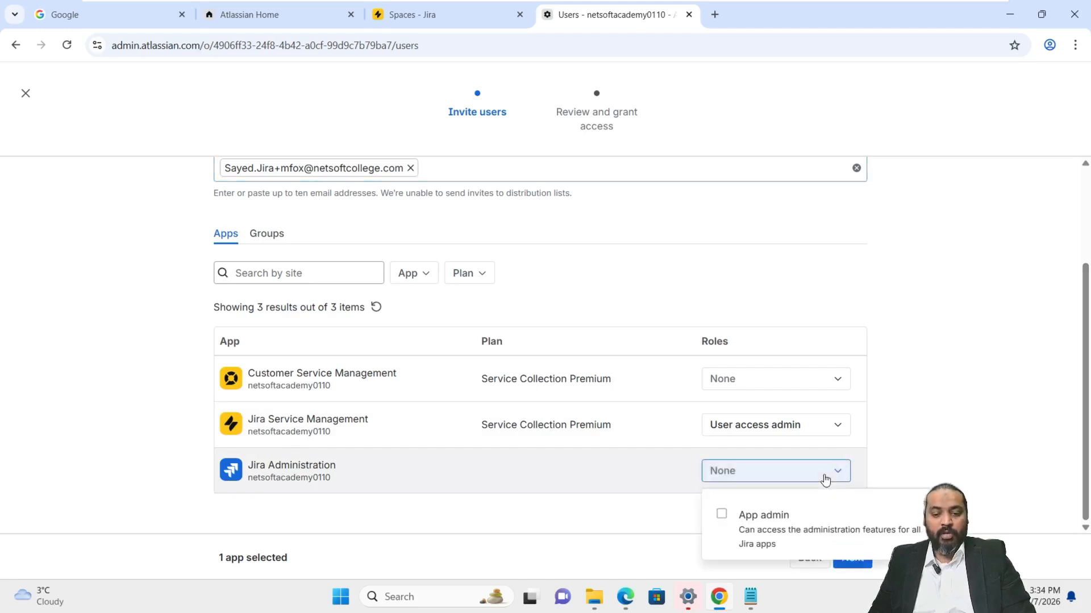
left_click(722, 515)
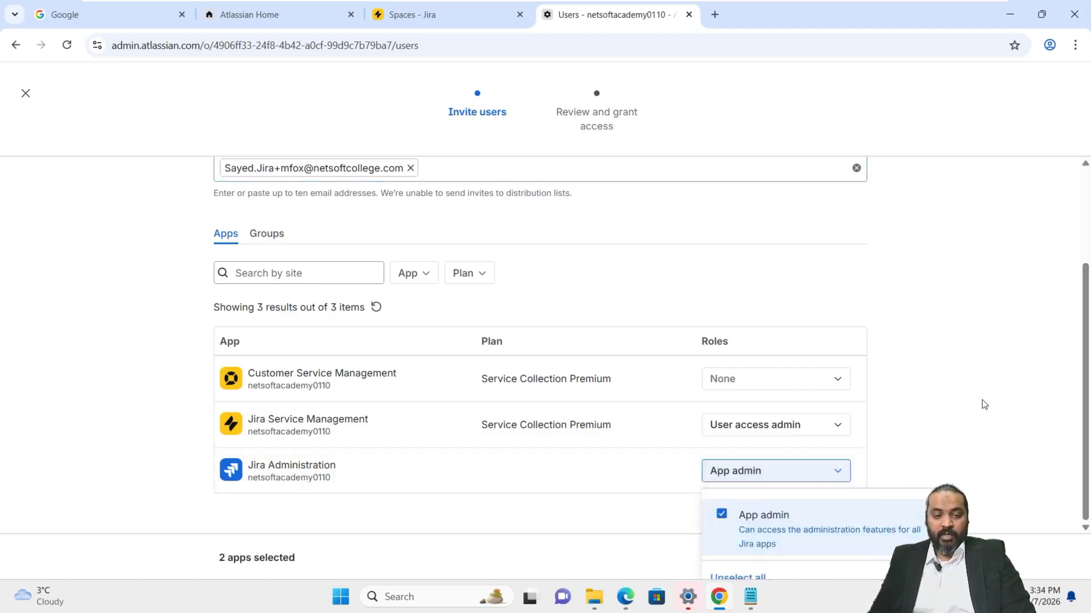
left_click(199, 263)
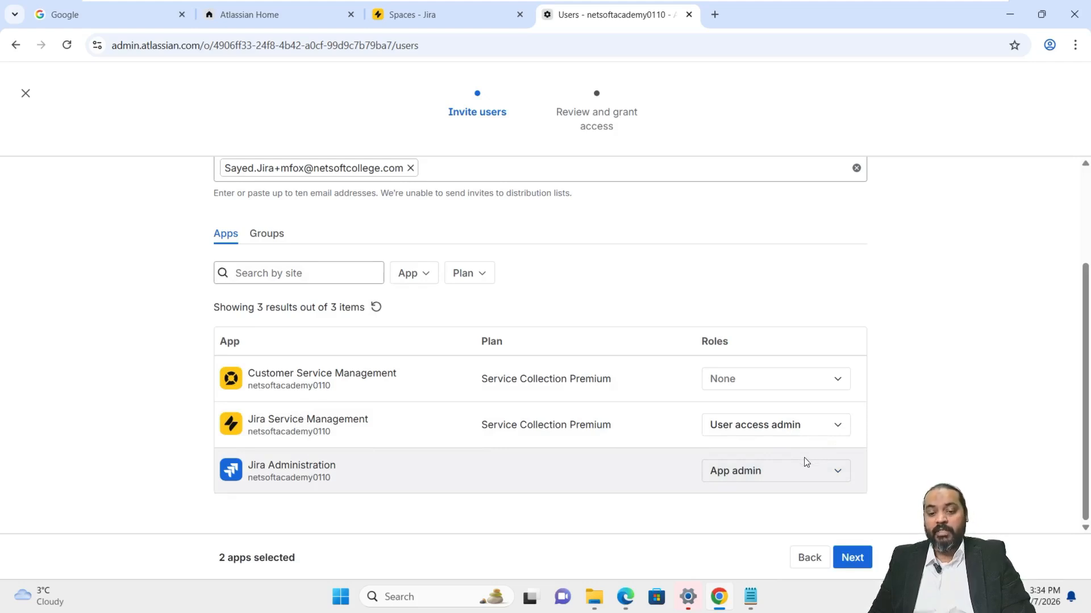
left_click(855, 559)
left_click(856, 559)
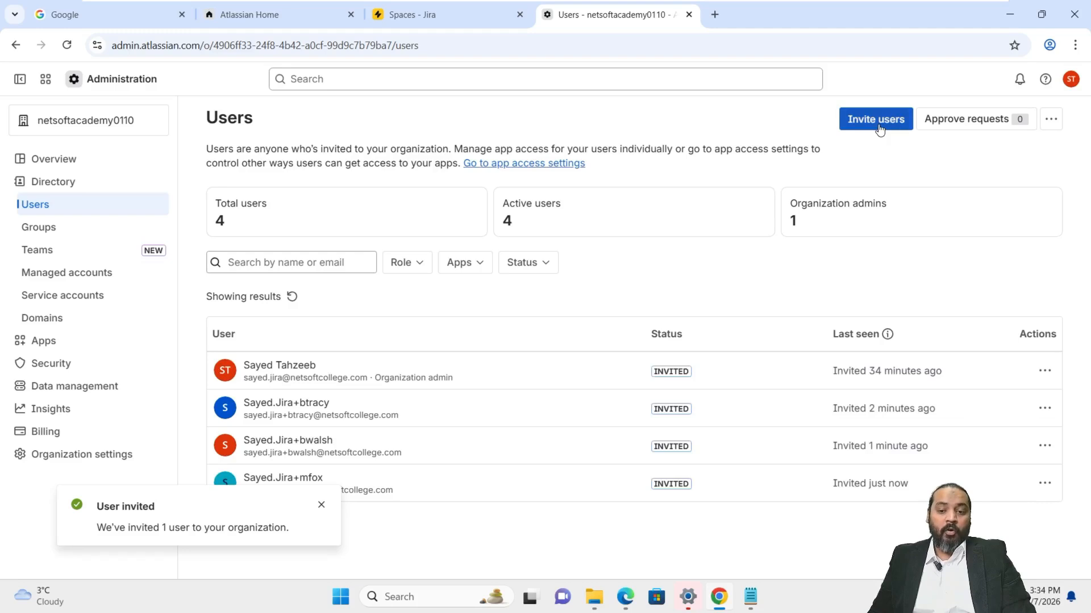
Start a new invite and paste the next alias email address from Notepad.
left_click(876, 120)
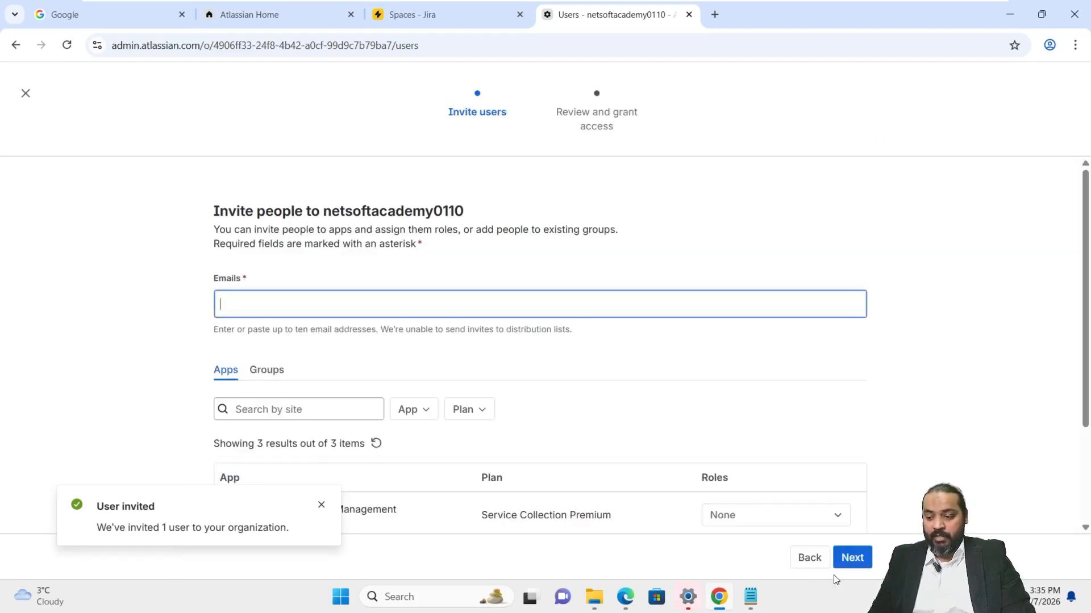
left_click(751, 596)
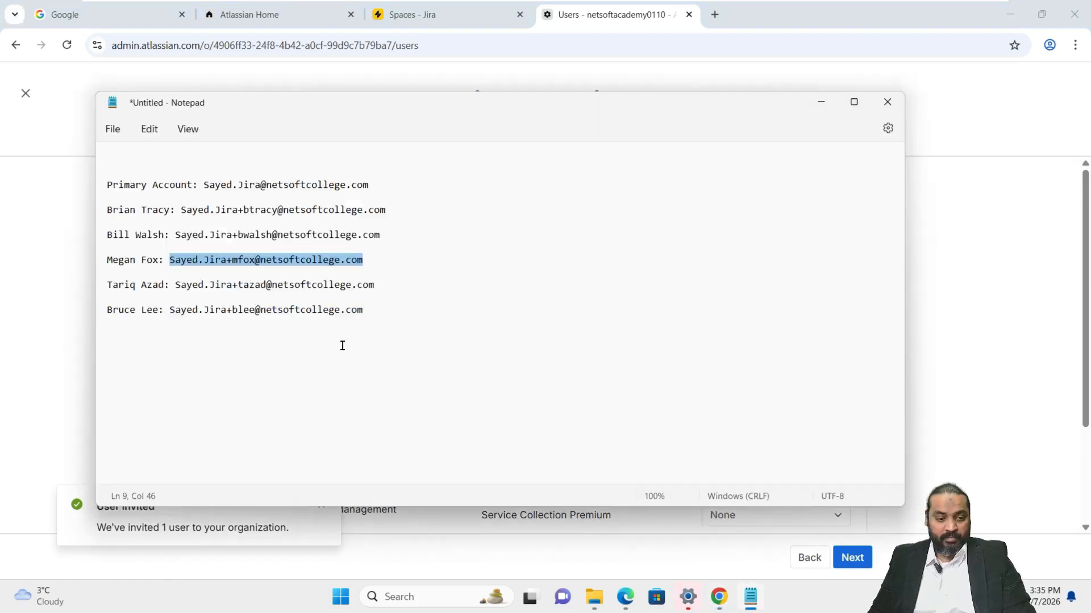
left_click_drag(175, 285, 378, 281)
key("ctrl+c")
key("alt+Tab")
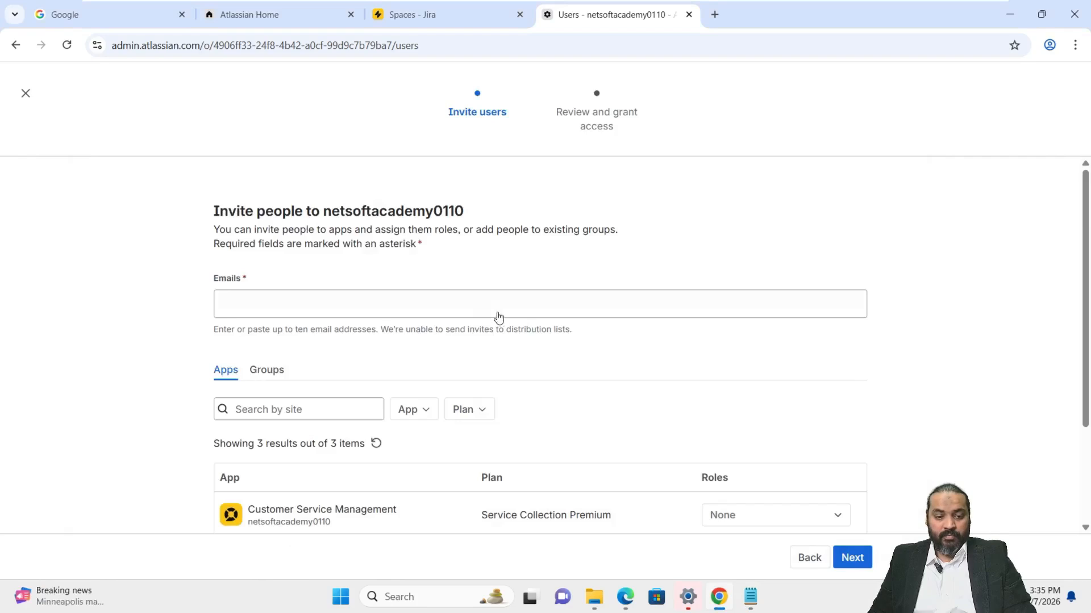
left_click(483, 312)
key("ctrl+v")
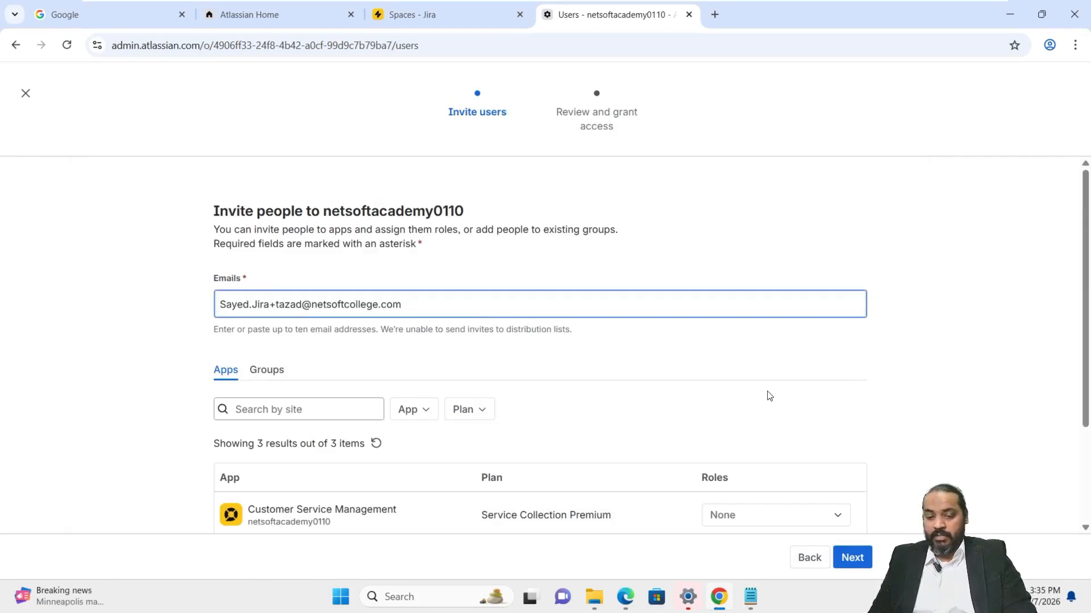
Assign User access admin on Jira Service Management and App admin on Jira Administration, then send.
scroll(769, 394, "down", 3)
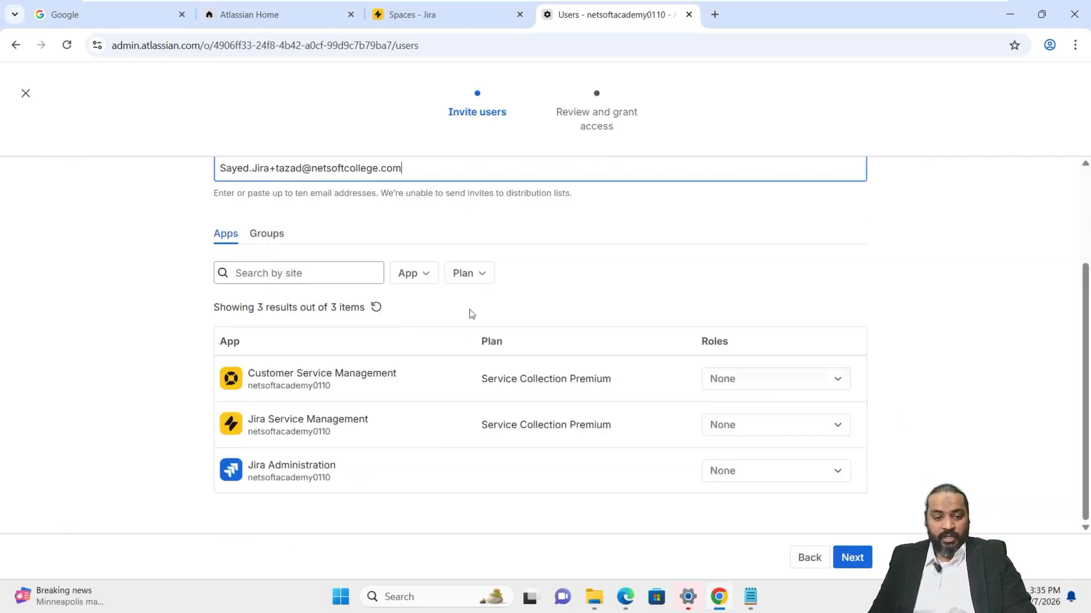
left_click(728, 433)
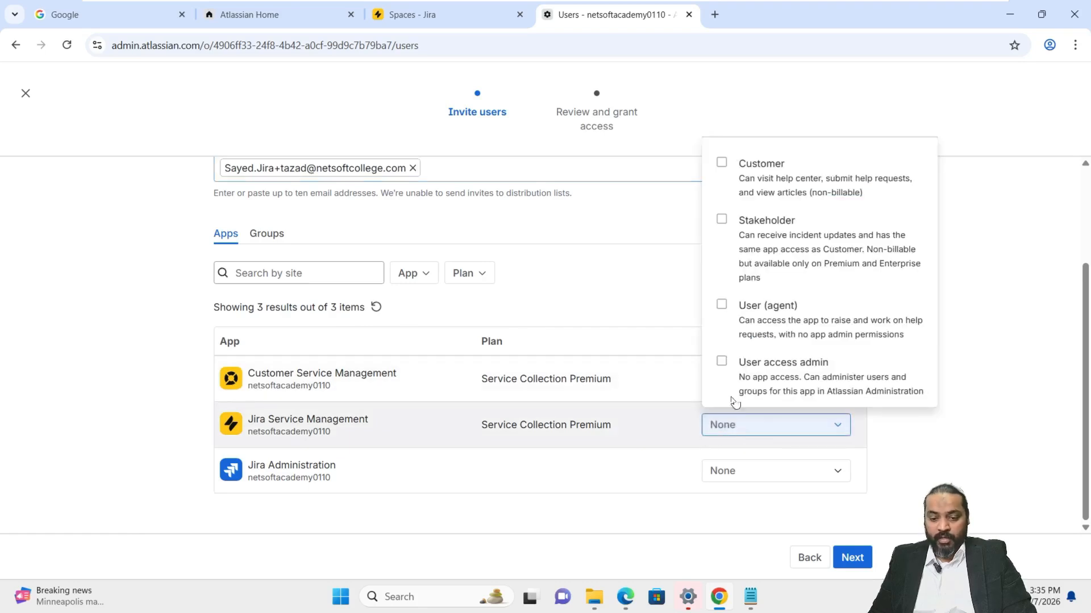
left_click(721, 365)
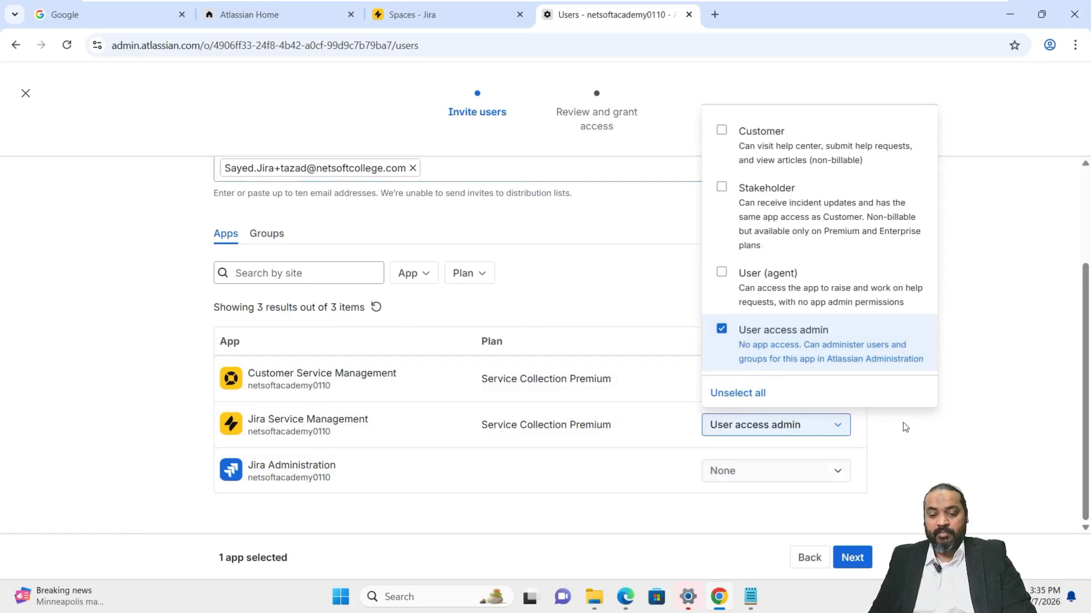
left_click(817, 472)
left_click(816, 473)
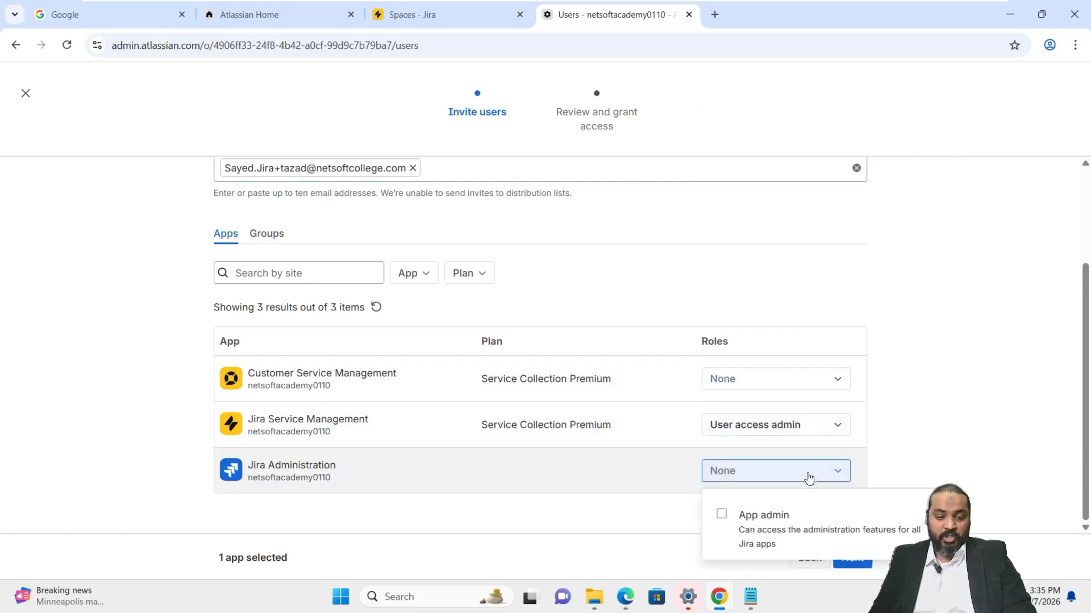
left_click(721, 518)
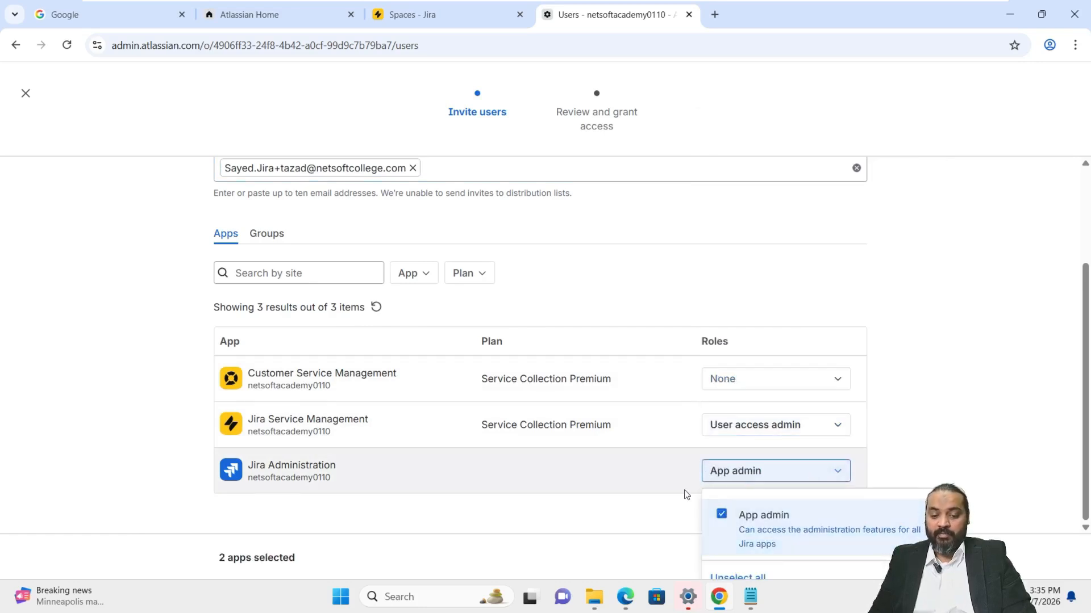
left_click(918, 440)
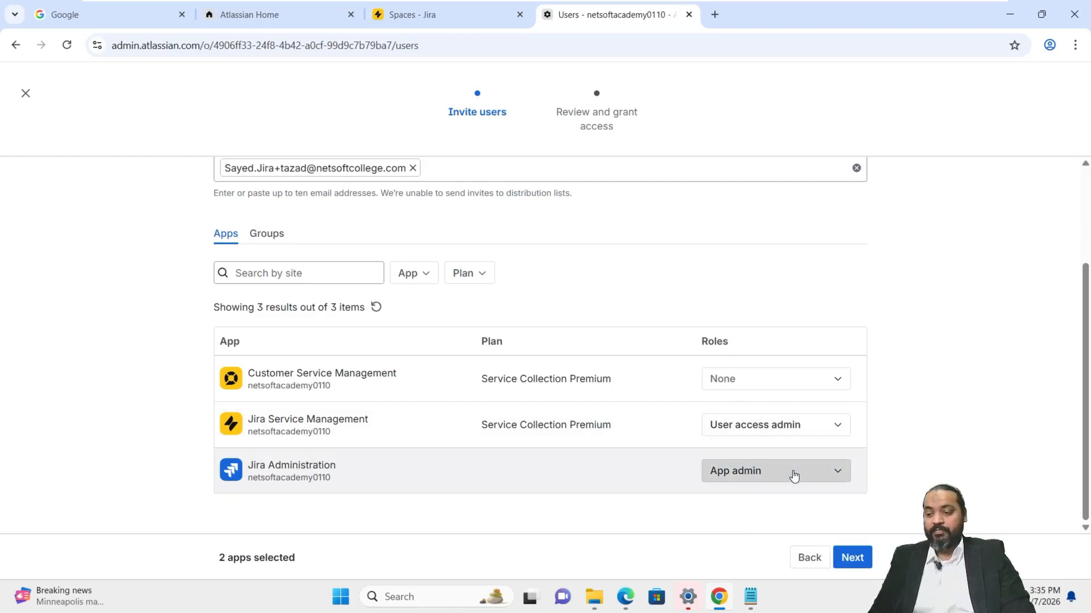
left_click(850, 560)
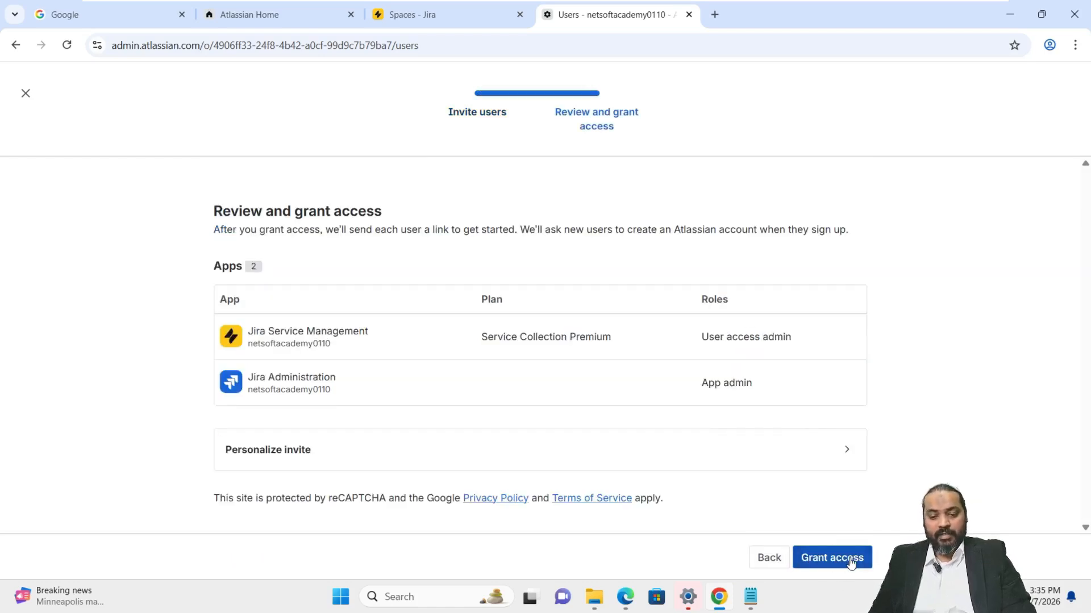
left_click(851, 559)
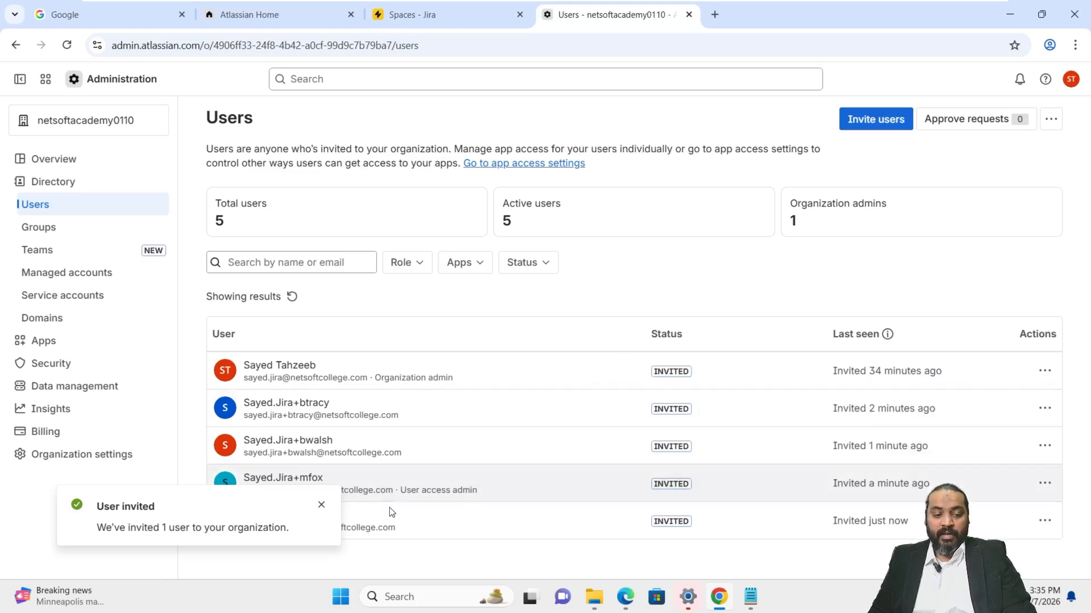
left_click(321, 505)
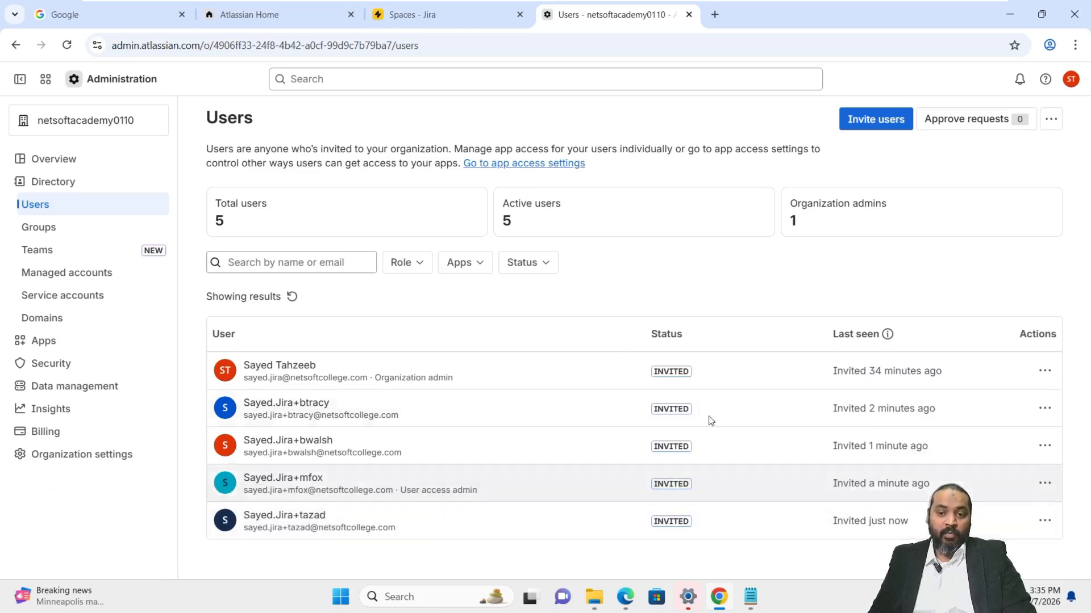
Start another invite and add the last alias address from the notes as recipient.
left_click(892, 119)
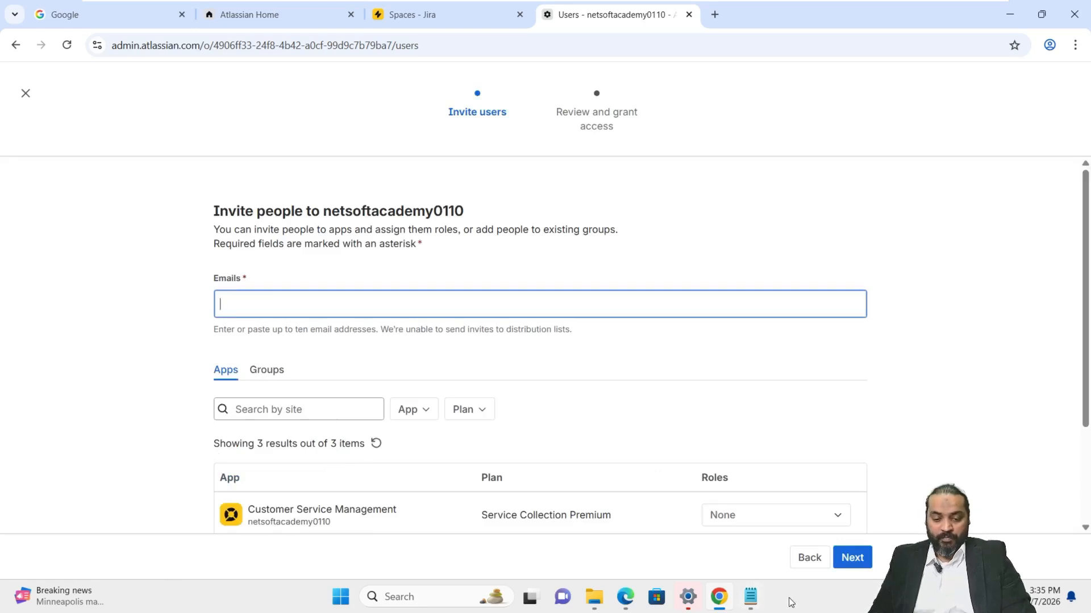
left_click(750, 598)
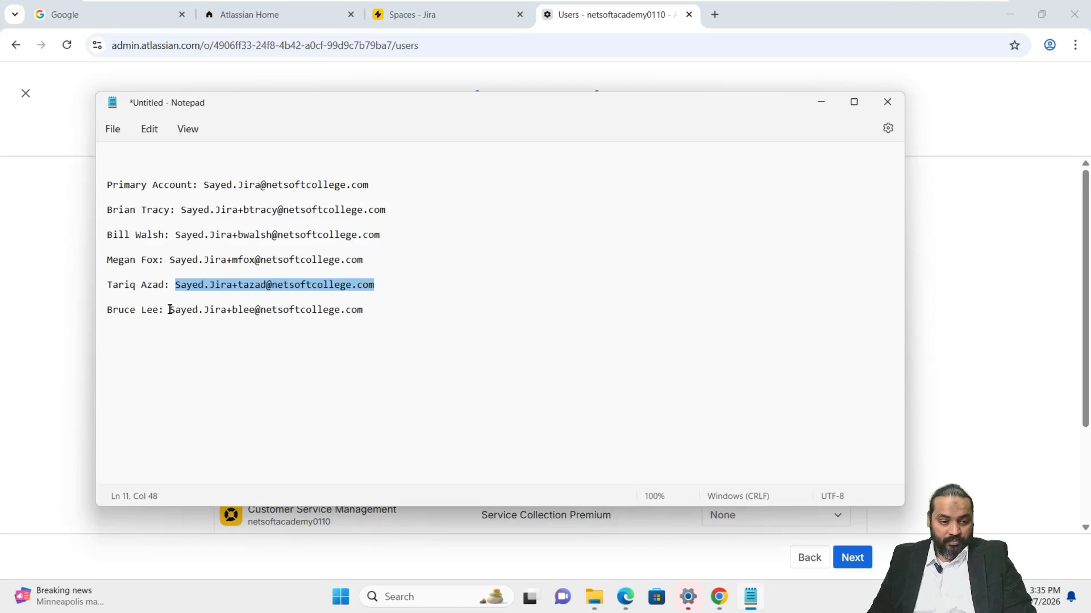
left_click_drag(171, 309, 389, 305)
key("ctrl+c")
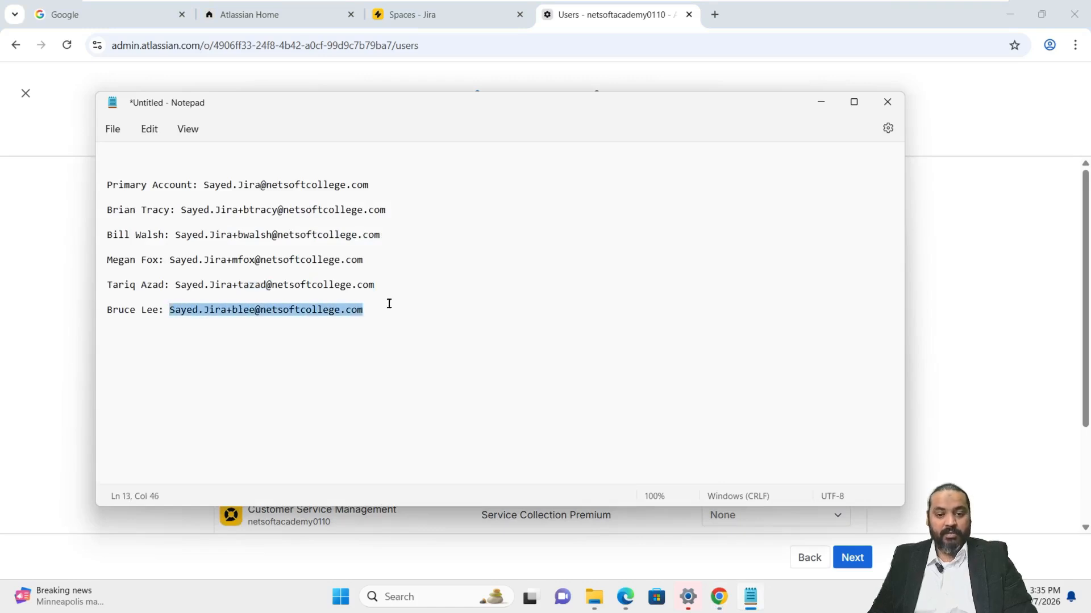
left_click(1023, 275)
left_click(339, 308)
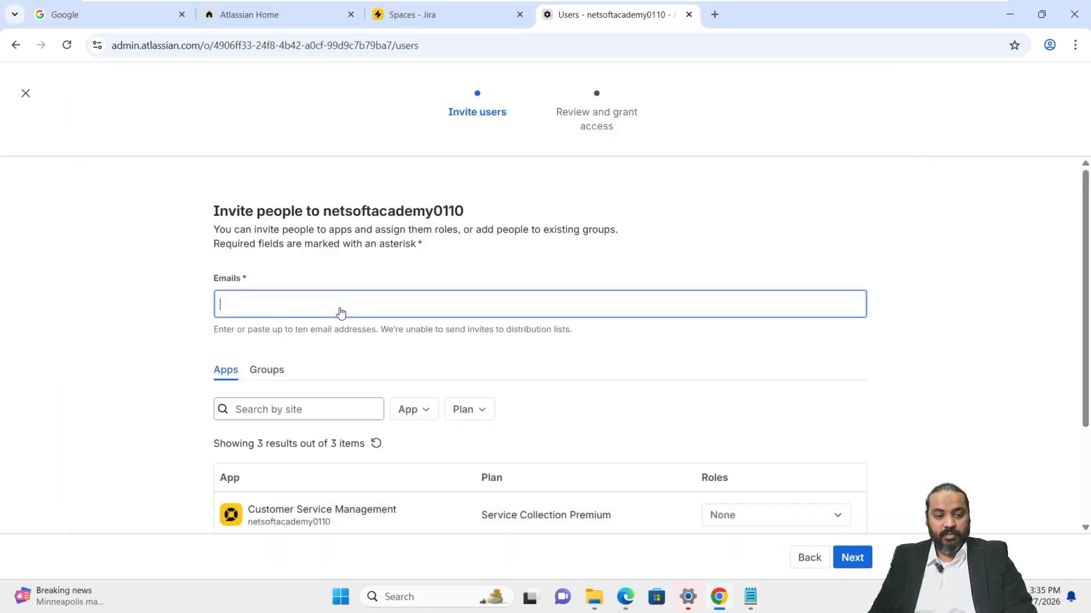
key("ctrl+v")
scroll(437, 363, "down", 3)
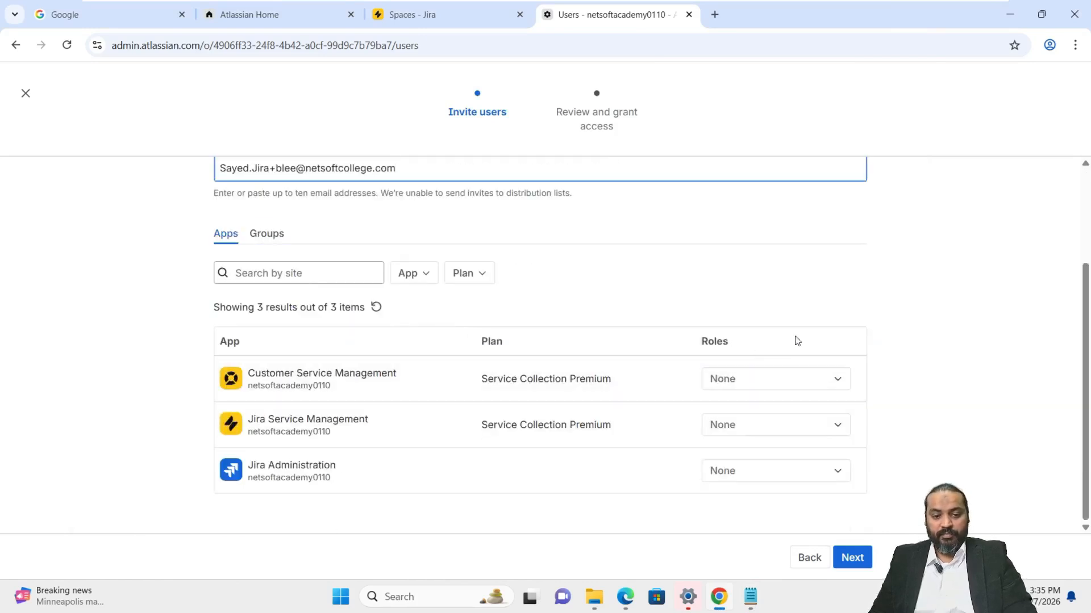
left_click(847, 239)
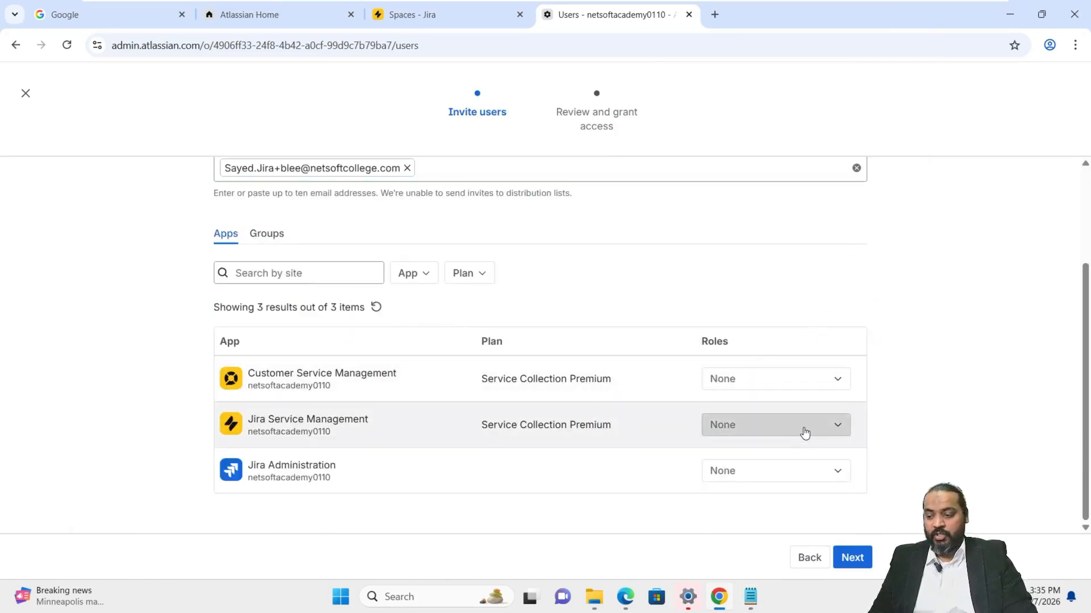
Give the invitee the Stakeholder role on Jira Service Management and send the invitation.
left_click(802, 431)
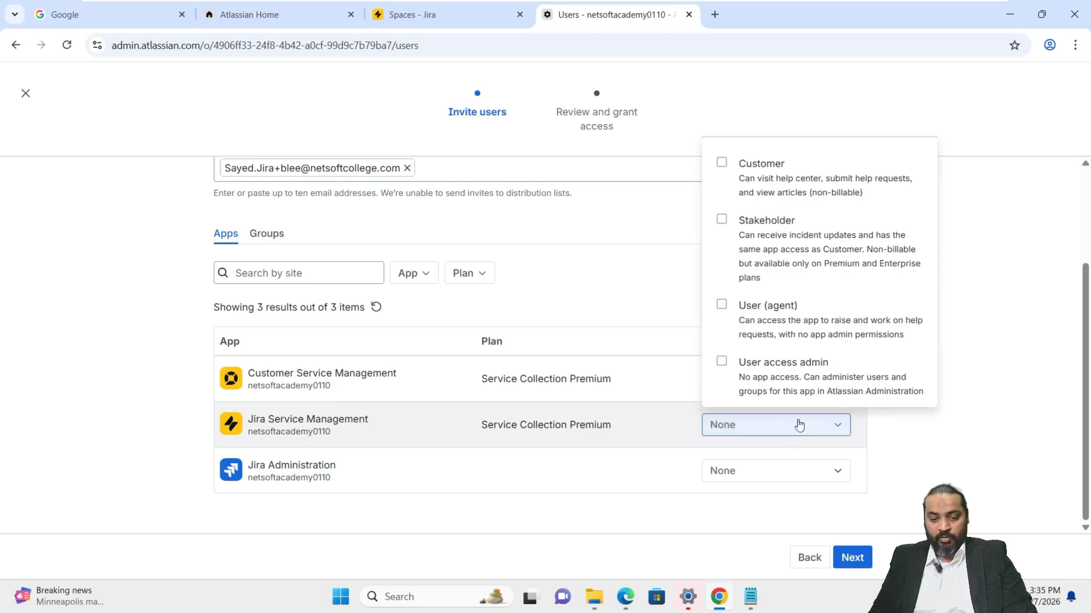
left_click(720, 219)
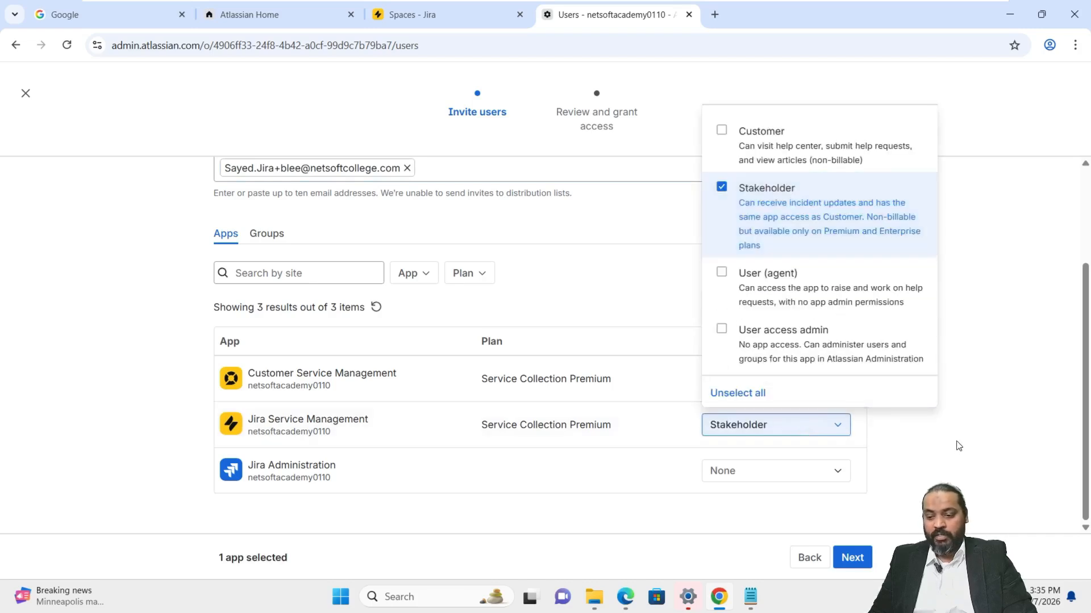
left_click(853, 558)
left_click(853, 557)
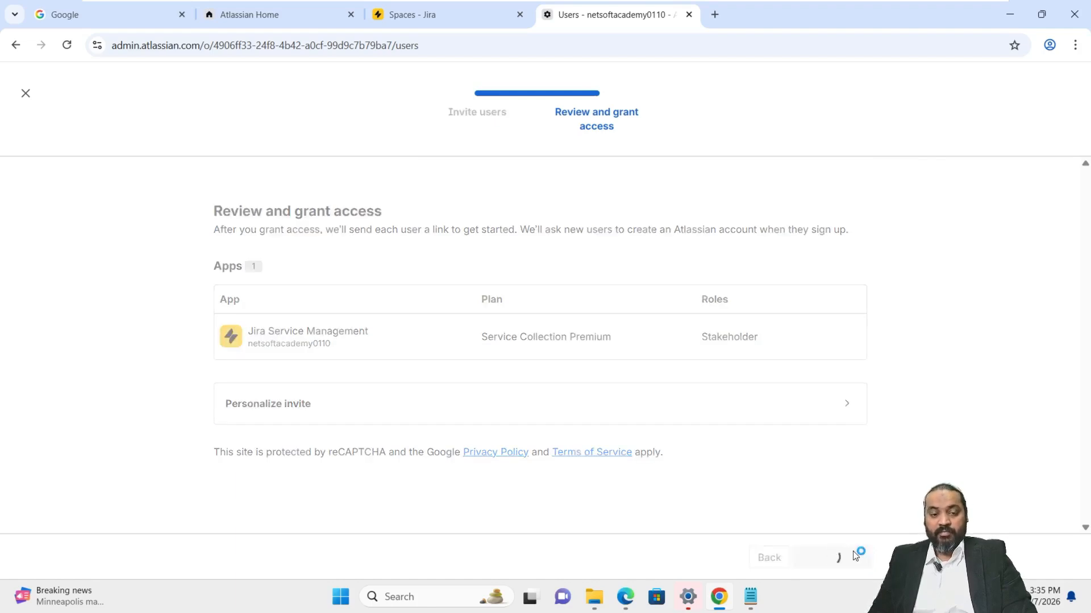
left_click(321, 505)
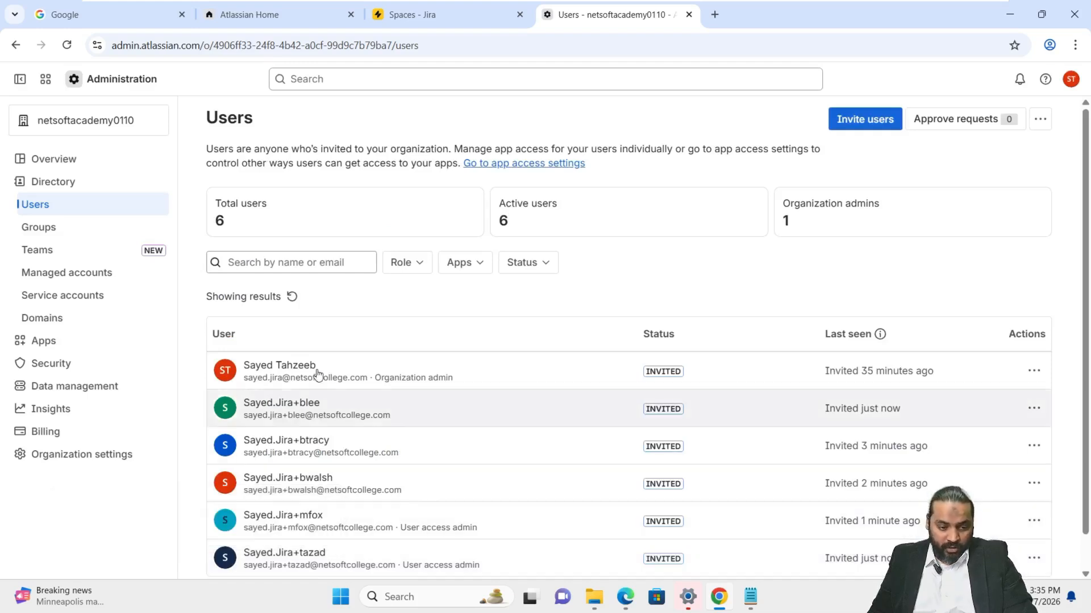
scroll(314, 372, "down", 1)
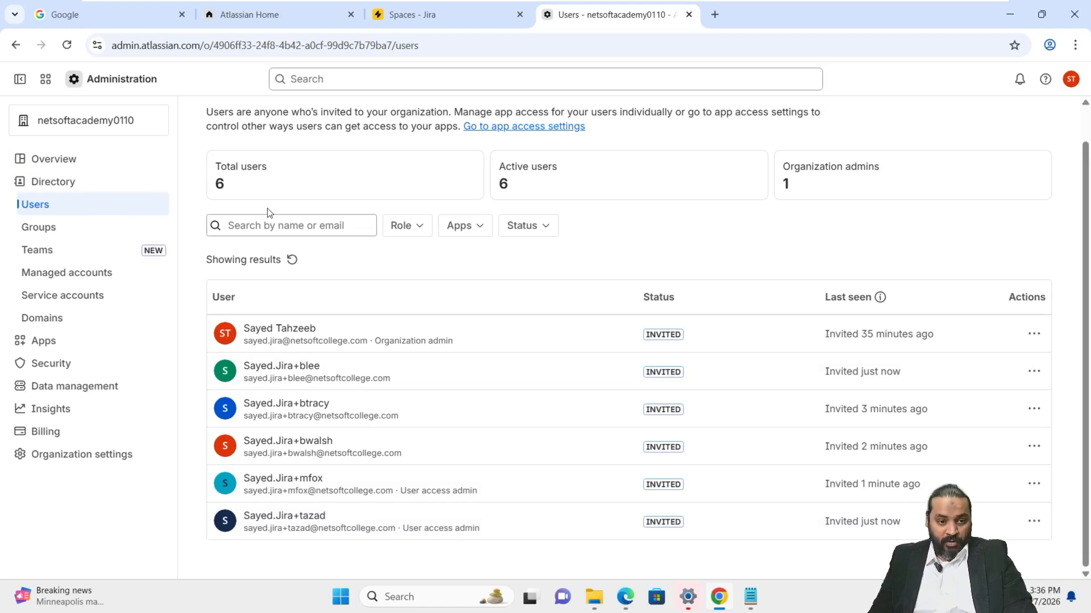
scroll(267, 219, "up", 1)
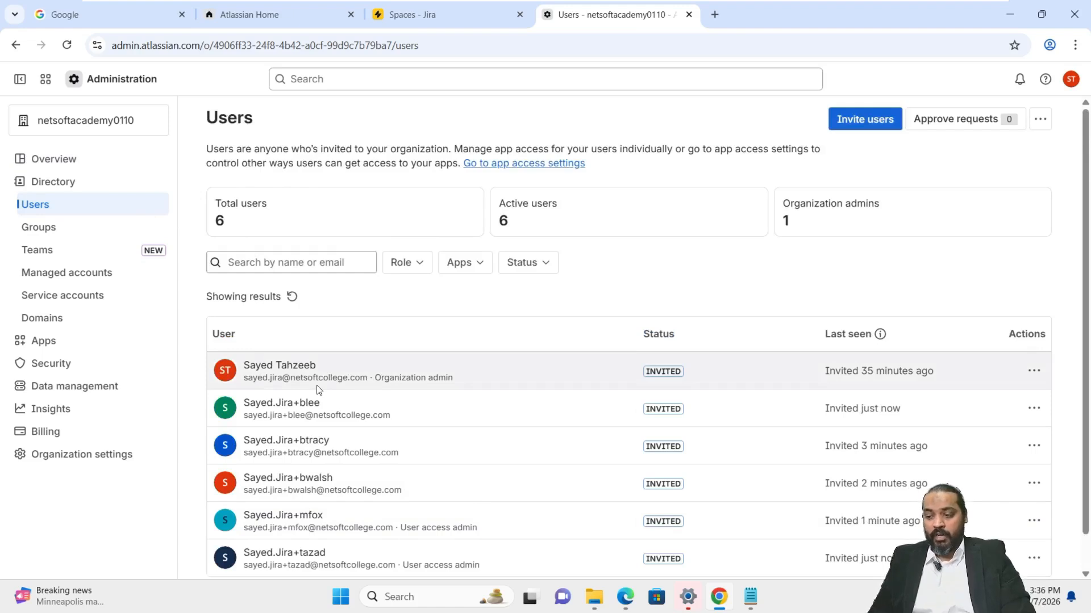
In the admin's access form, replace User with User access admin on Customer Service Management.
left_click(278, 371)
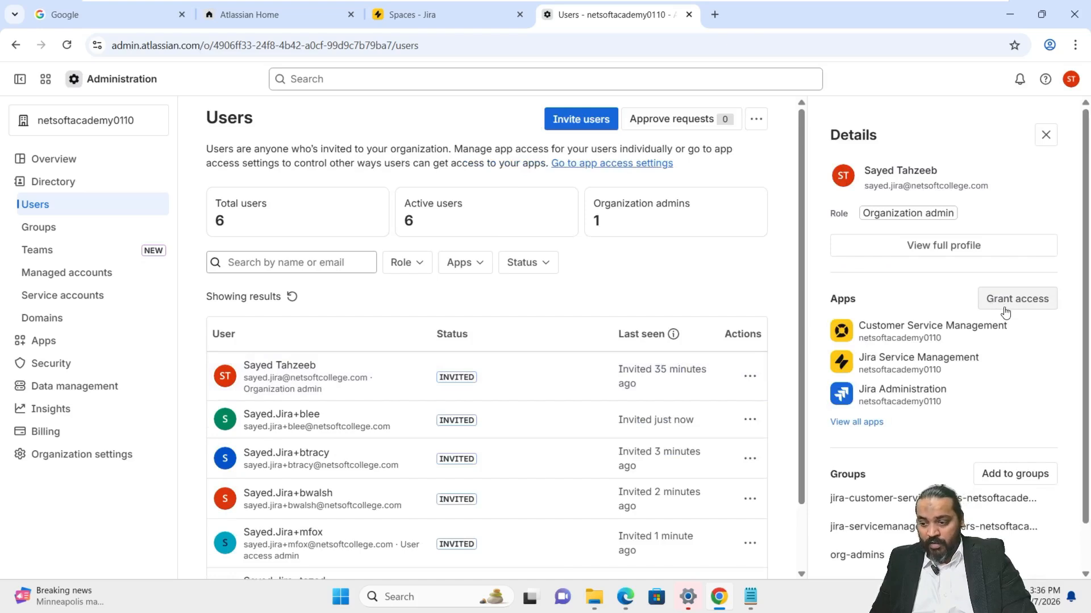
left_click(1034, 301)
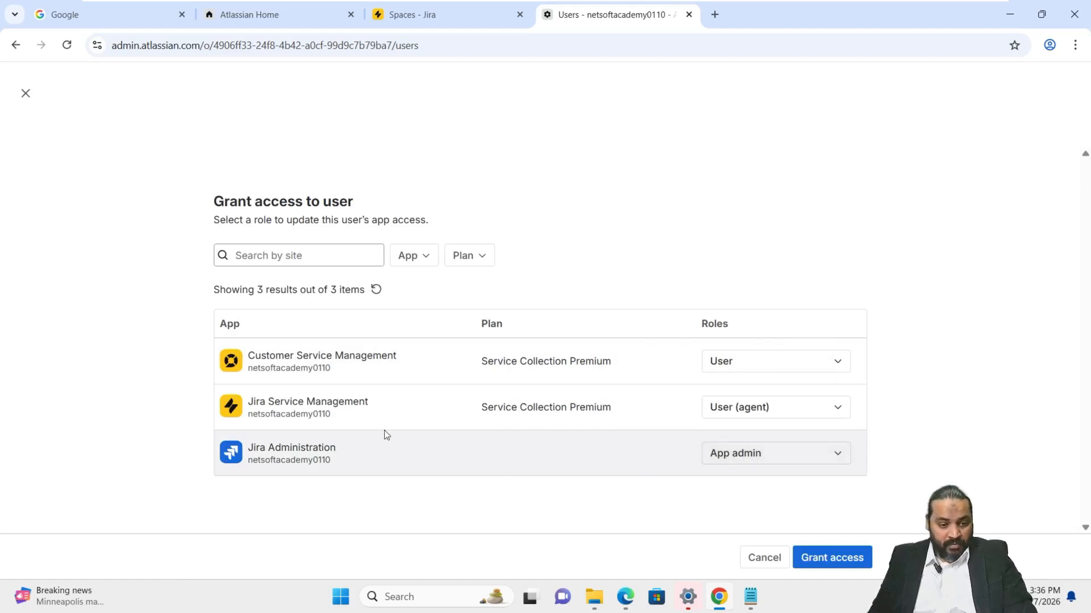
left_click(747, 364)
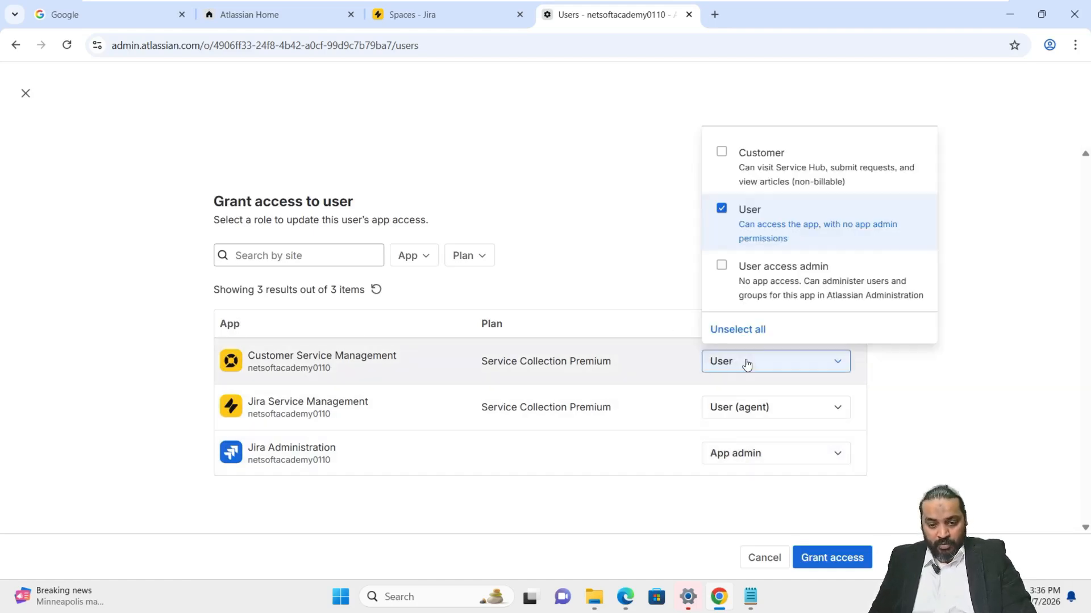
left_click(722, 269)
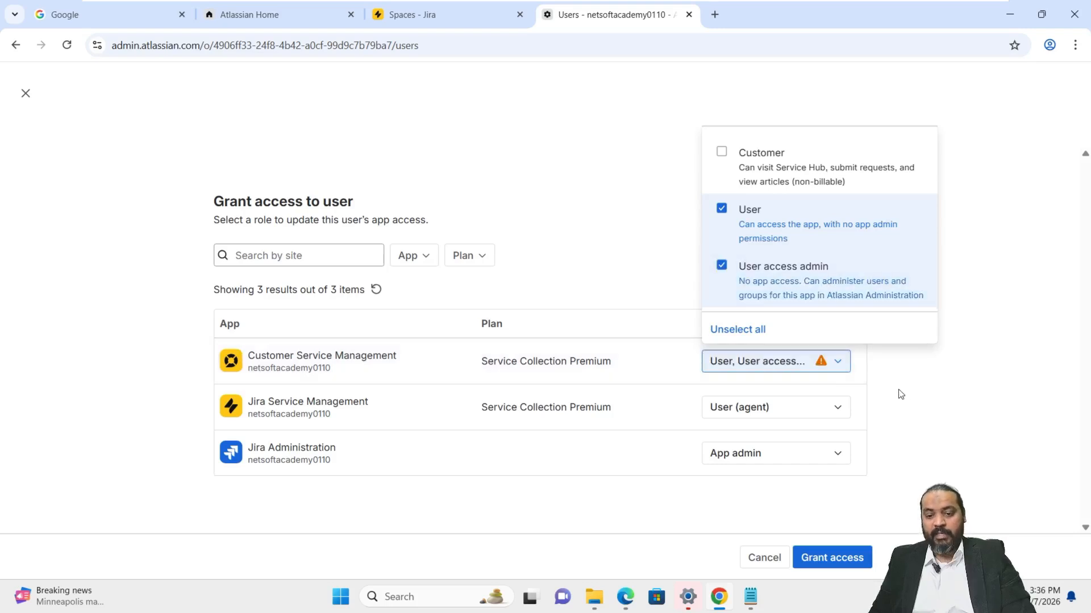
left_click(722, 210)
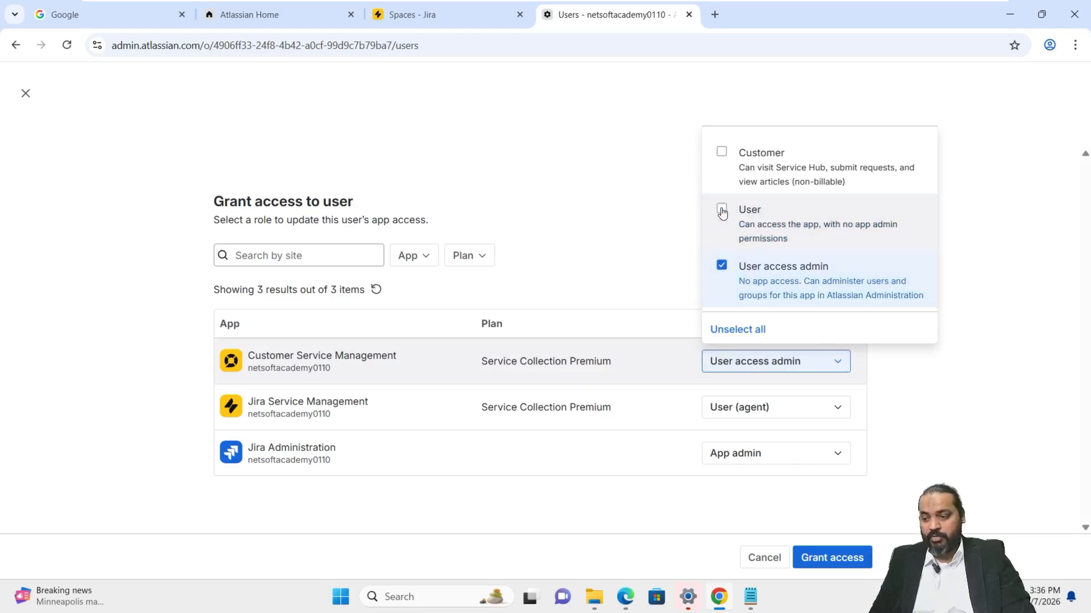
left_click(955, 364)
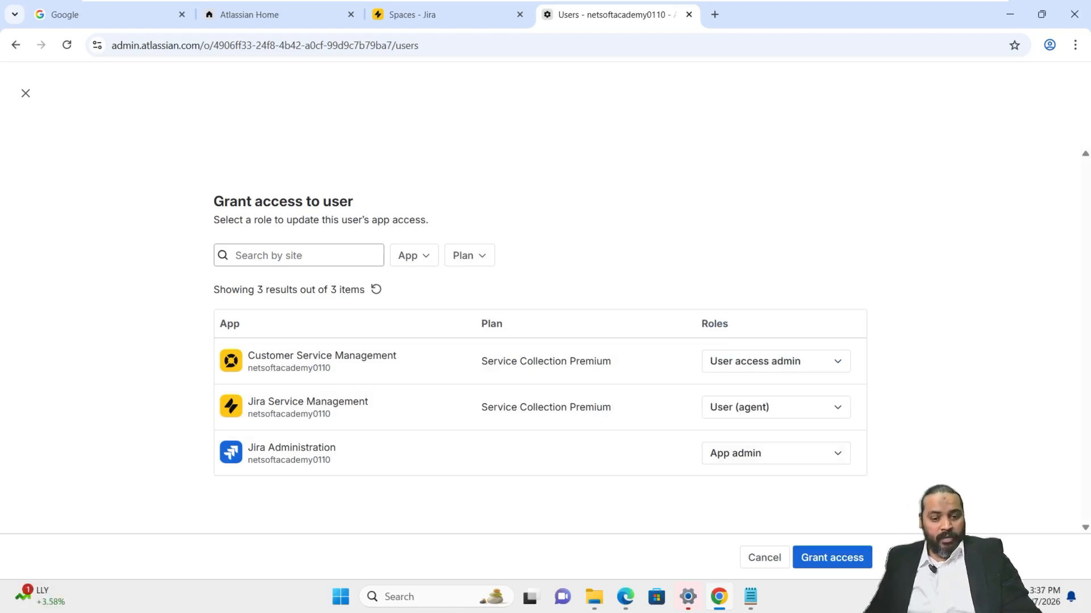
Replace the User role with User access admin on Jira Service Management and apply.
left_click(733, 414)
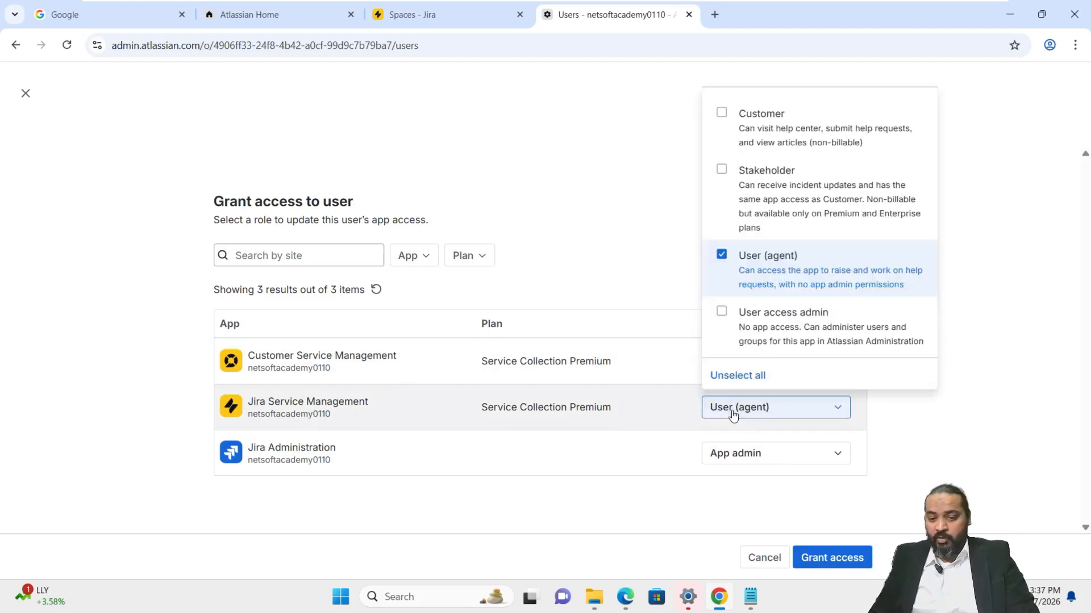
left_click(721, 255)
left_click(721, 345)
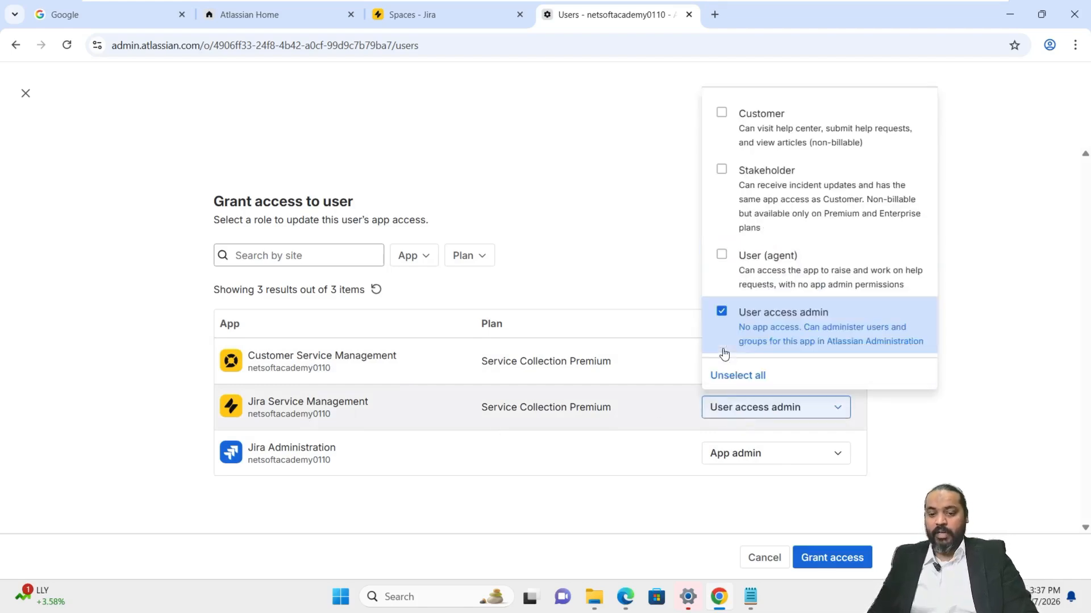
left_click(920, 405)
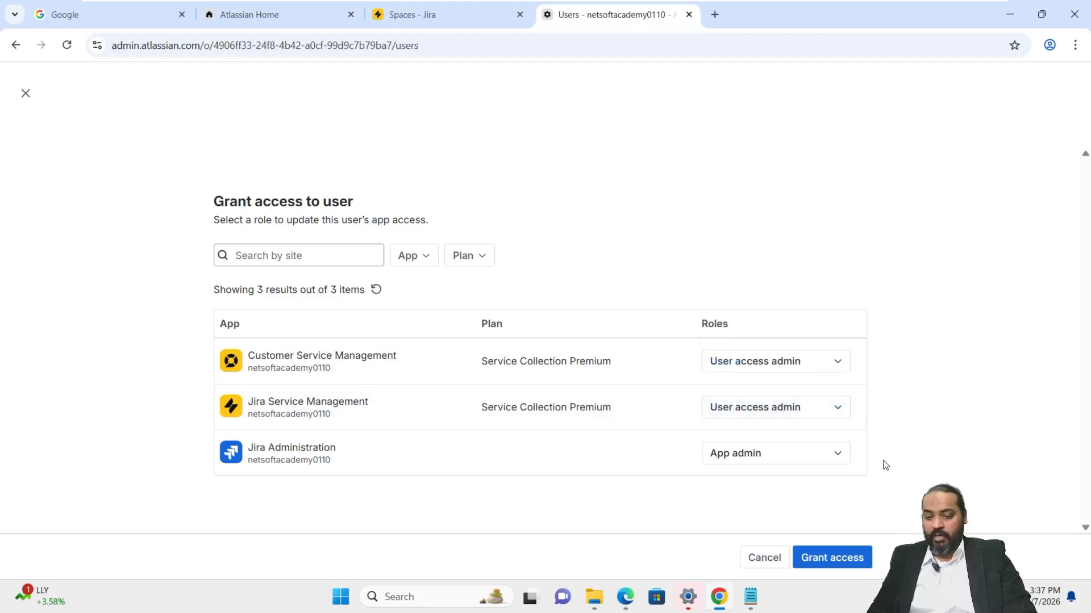
left_click(841, 556)
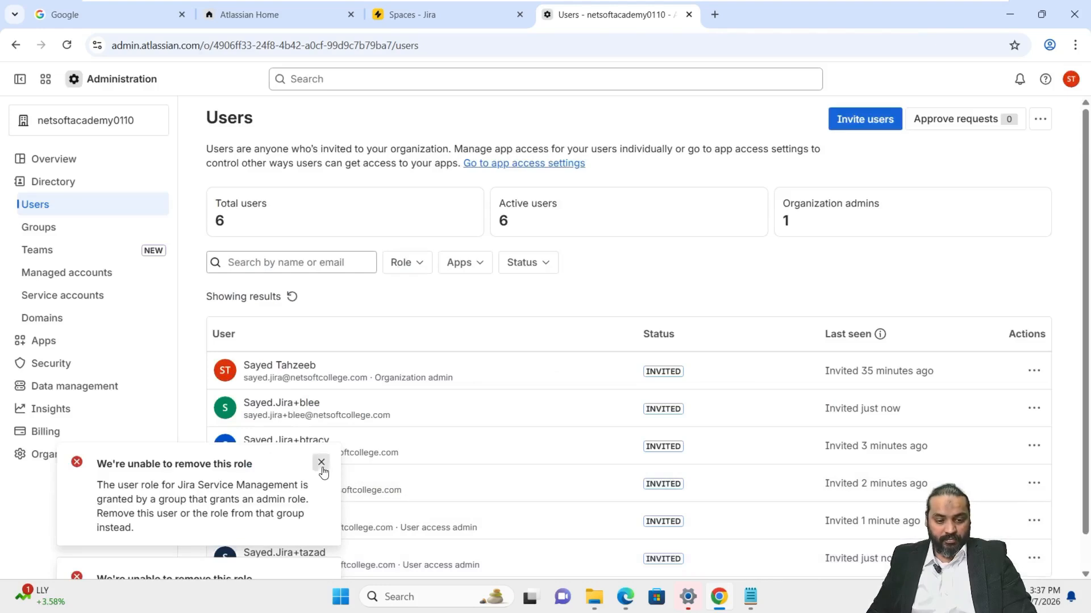
Dismiss both role-removal errors and the Access granted notice.
left_click(321, 462)
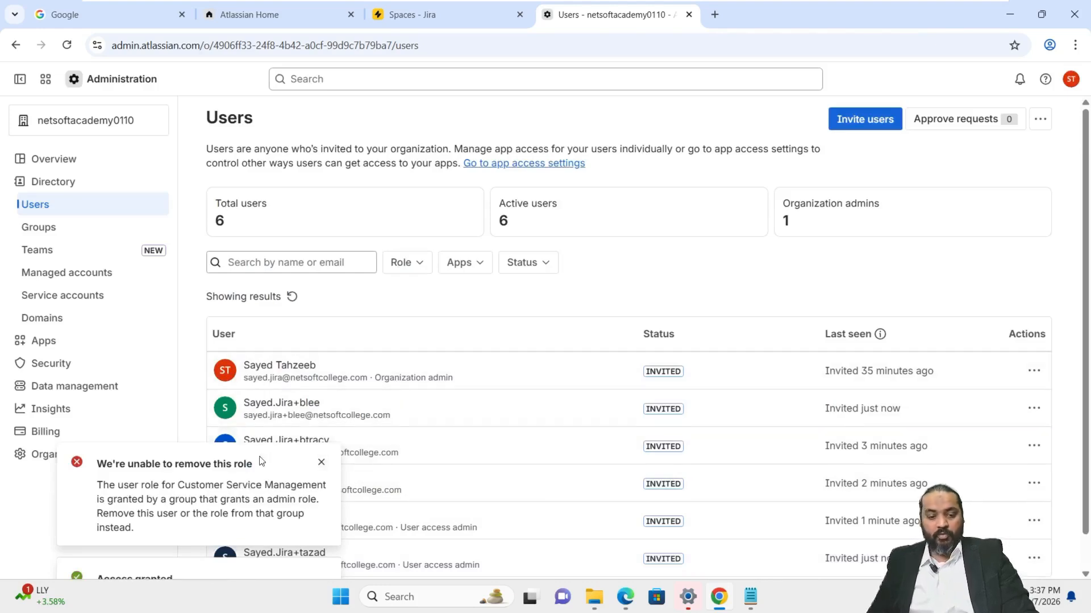
left_click(321, 462)
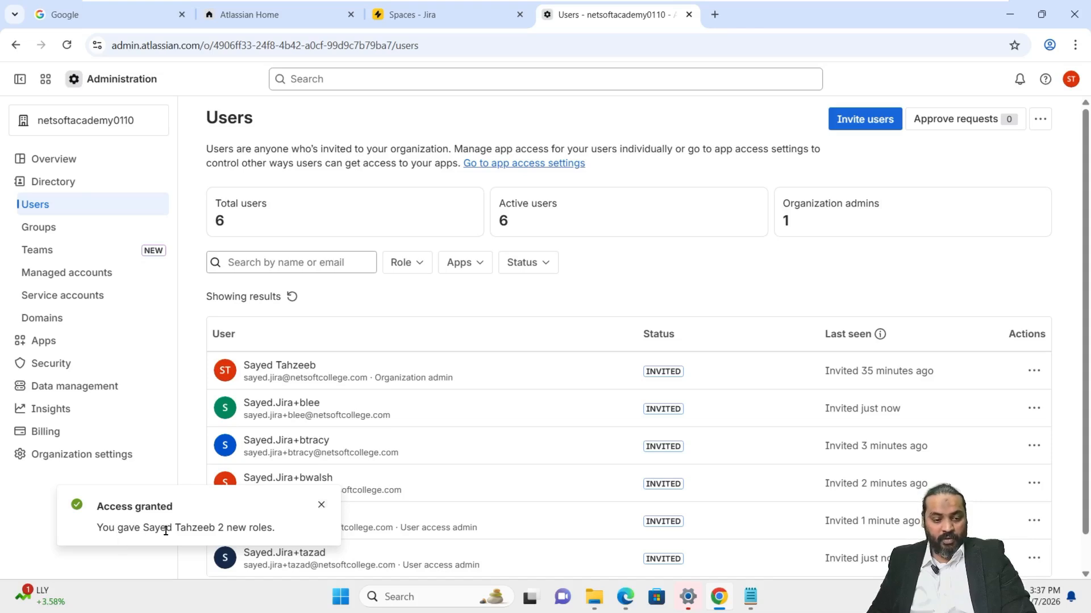
left_click(322, 507)
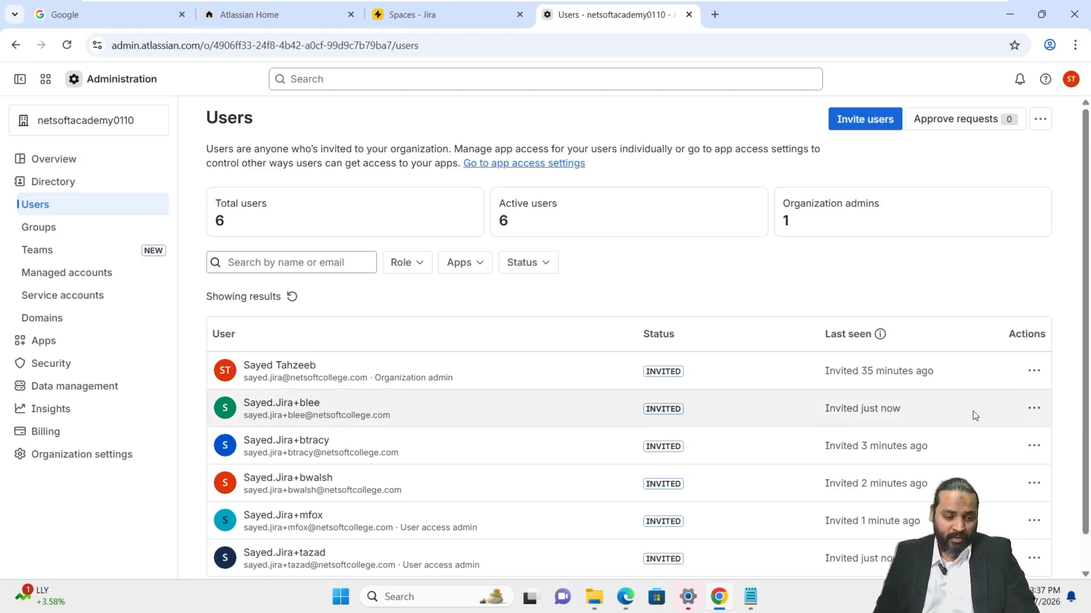
scroll(443, 500, "down", 1)
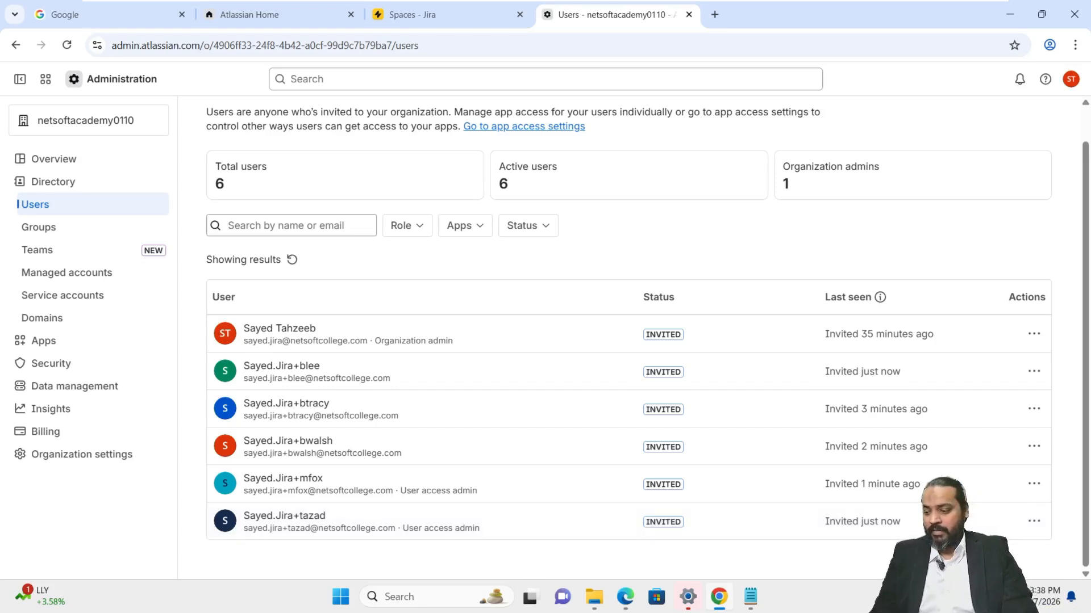
Open a new Chrome Incognito window and navigate to home.atlassian.com.
right_click(720, 603)
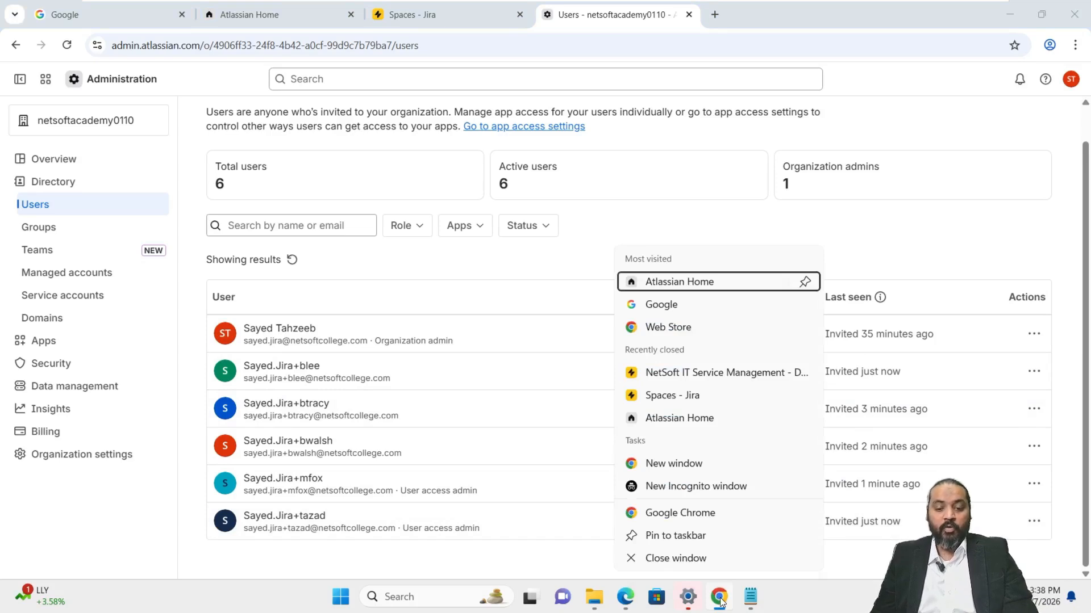
left_click(704, 484)
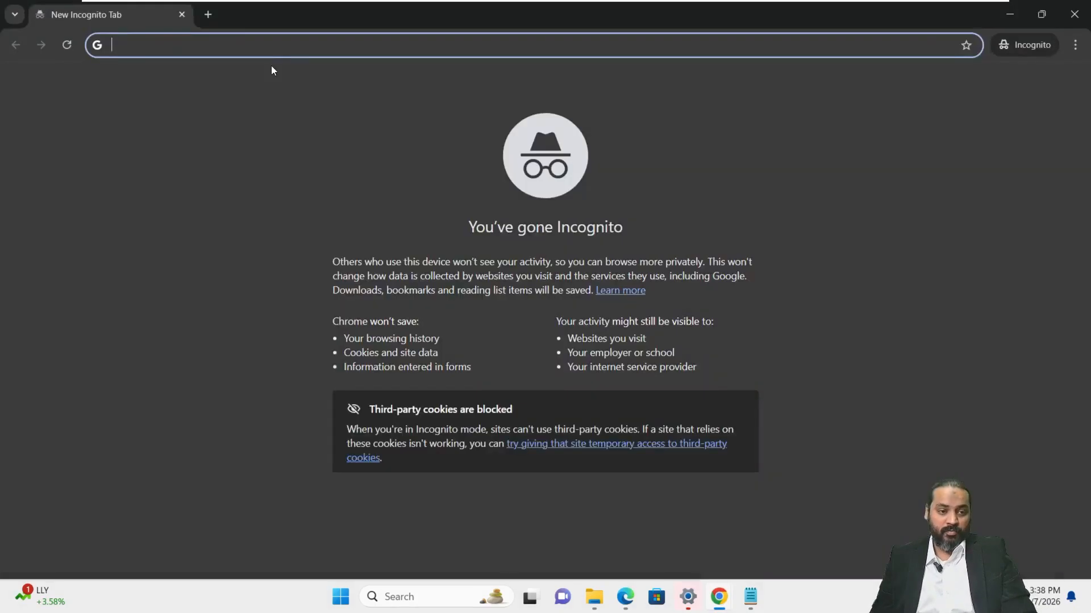
type("g")
key("Return")
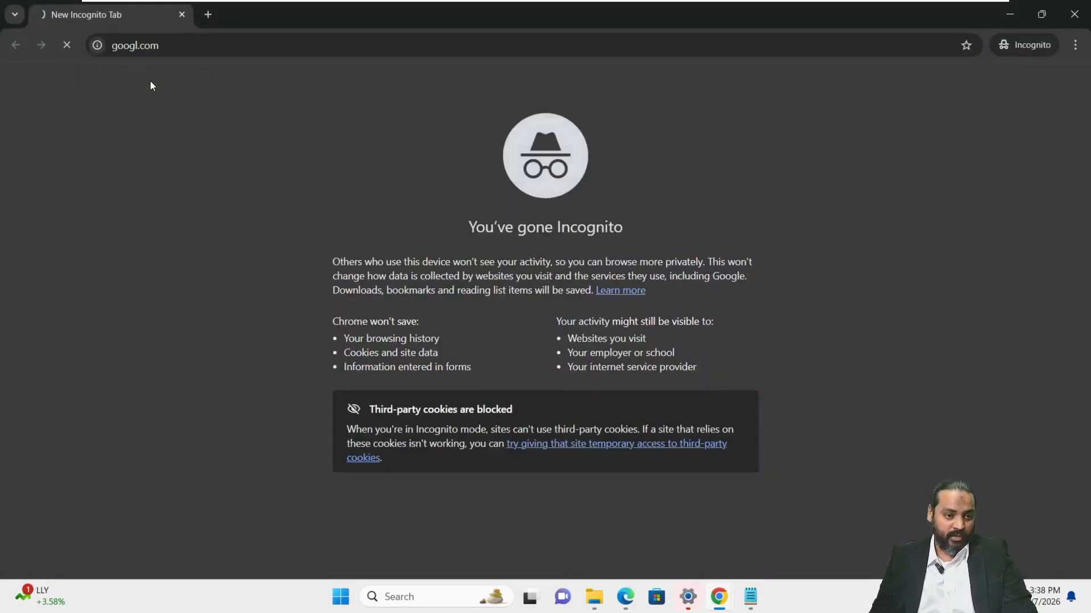
left_click(206, 14)
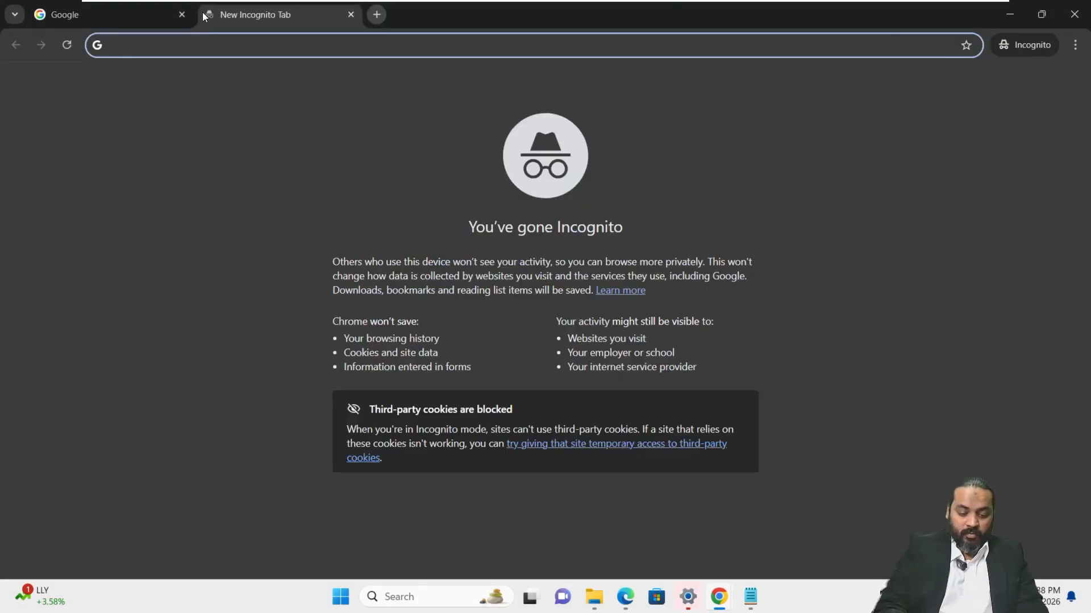
type("home.atlassian.com")
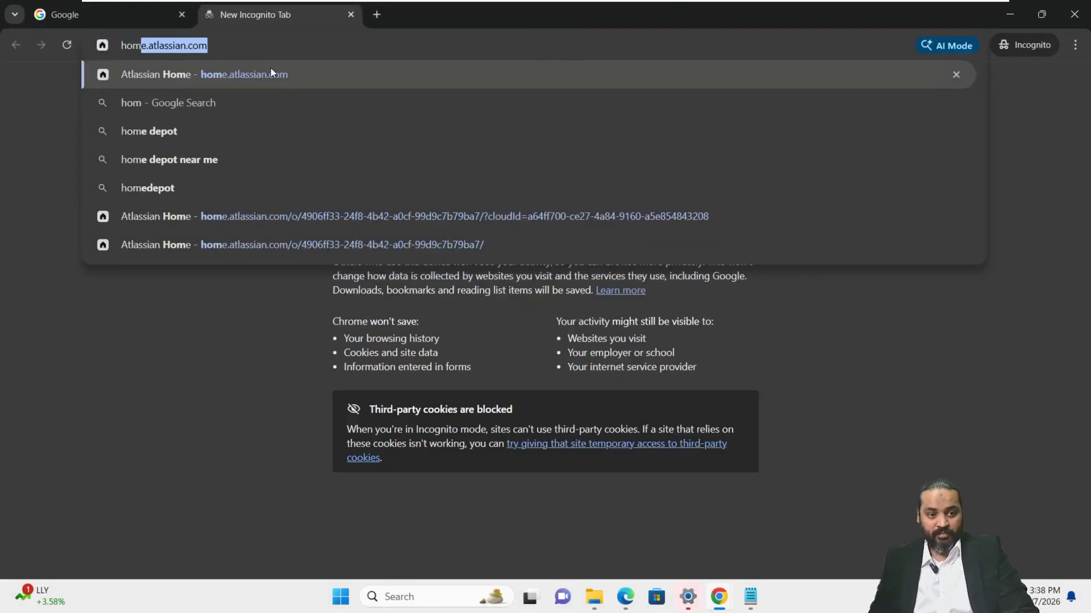
left_click(275, 74)
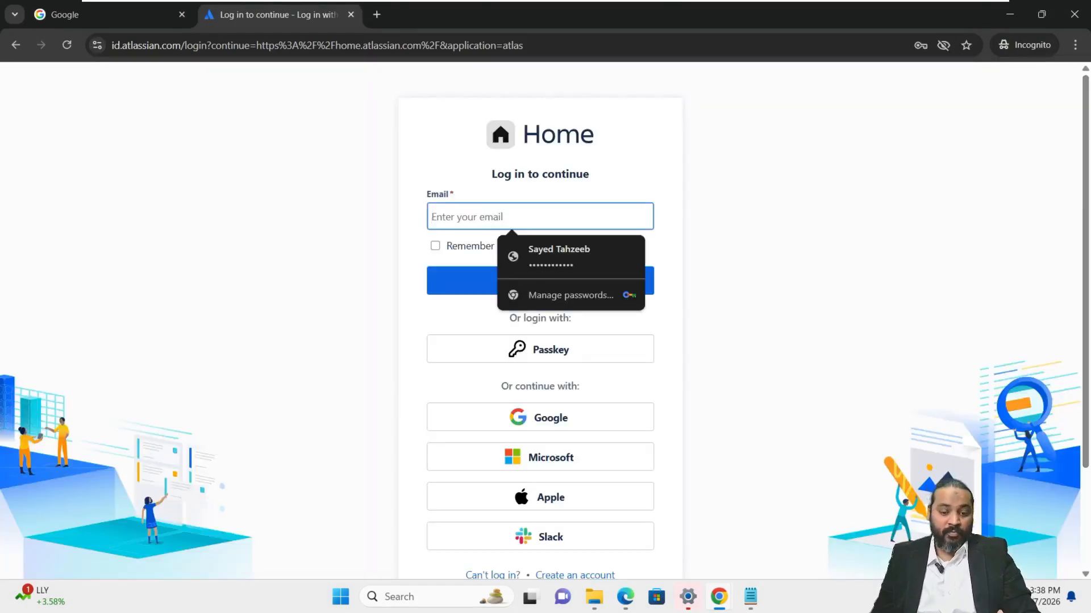
Copy the first alias email from the notes and submit it on the login page.
left_click(751, 597)
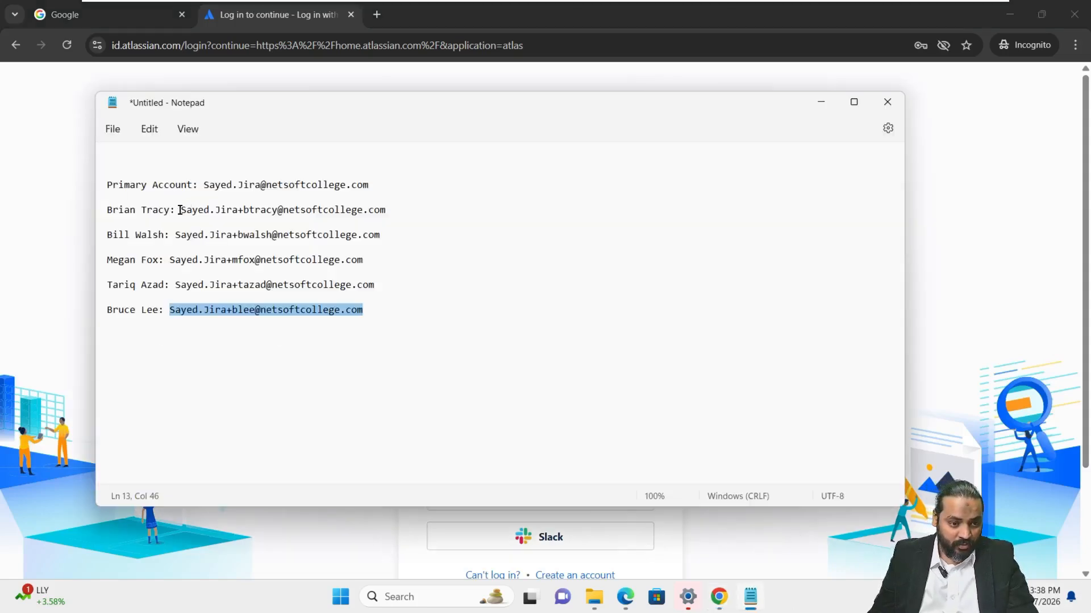
left_click_drag(180, 210, 392, 207)
key("ctrl+c")
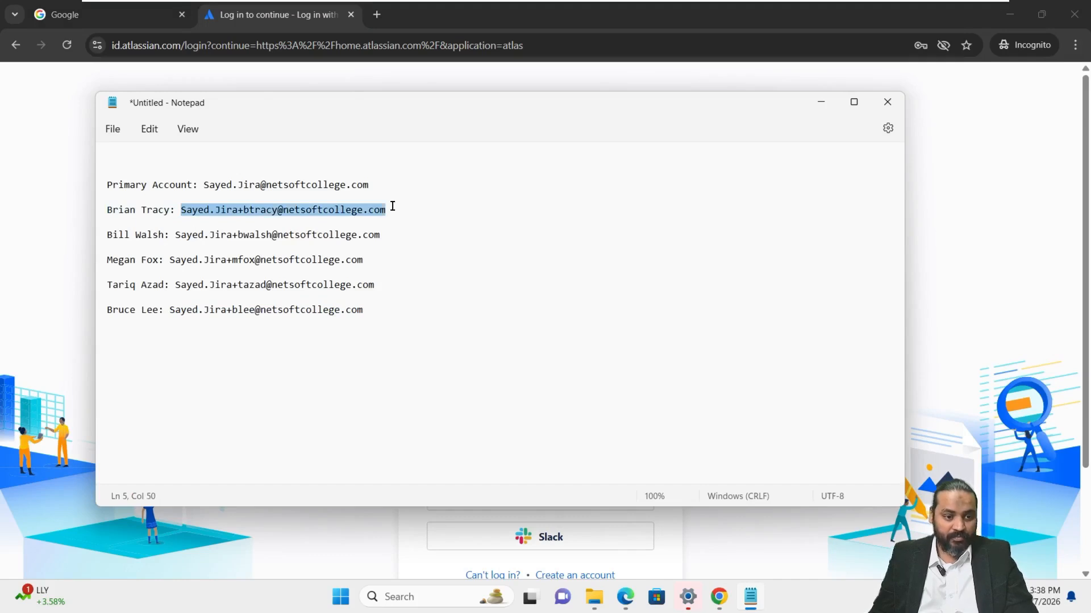
left_click(821, 103)
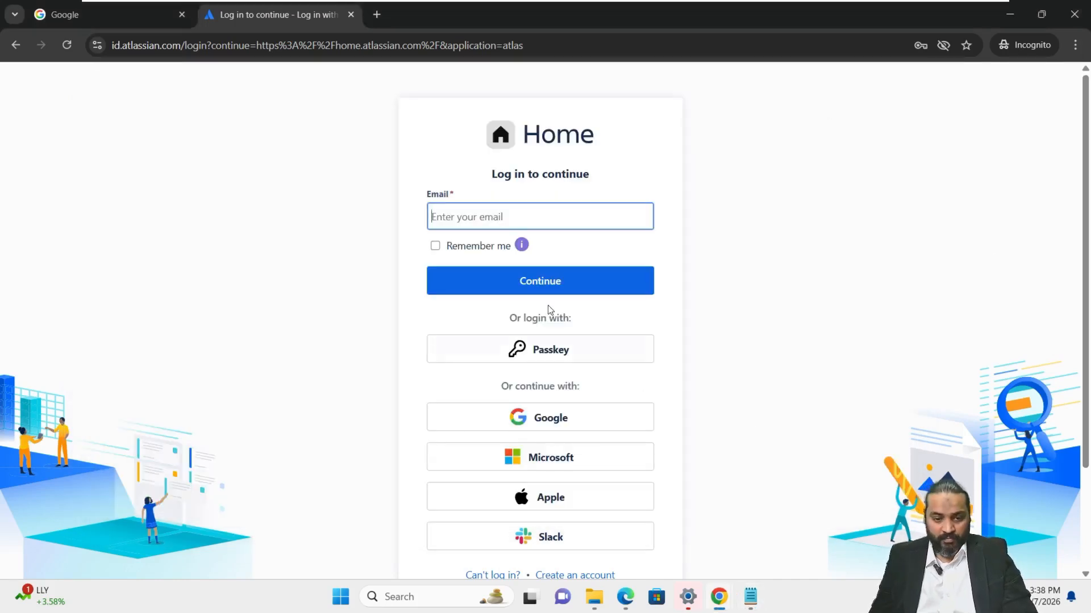
left_click(540, 216)
key("ctrl+v")
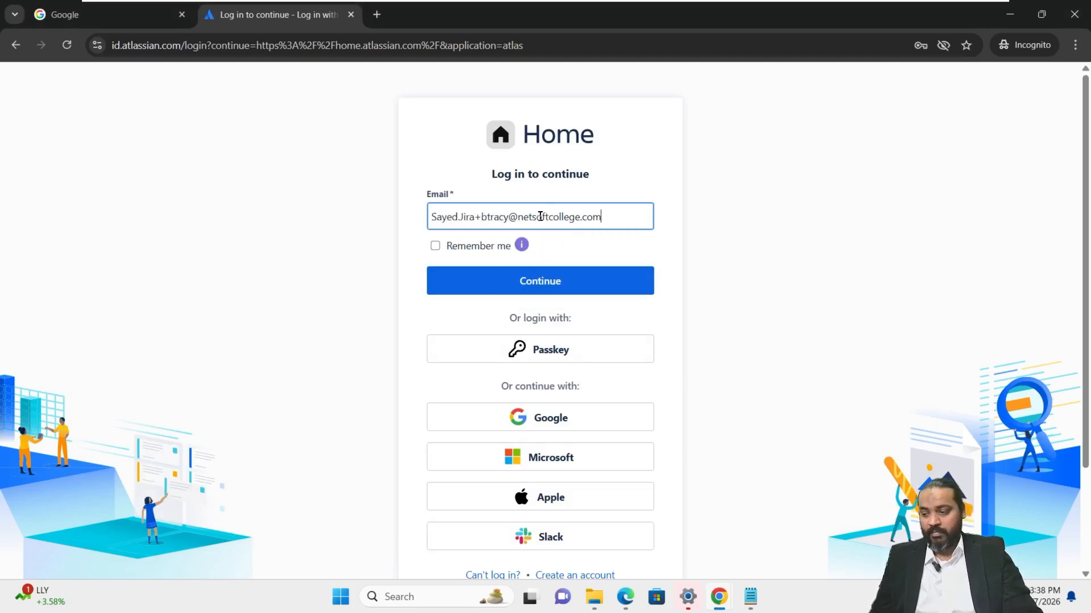
left_click(541, 284)
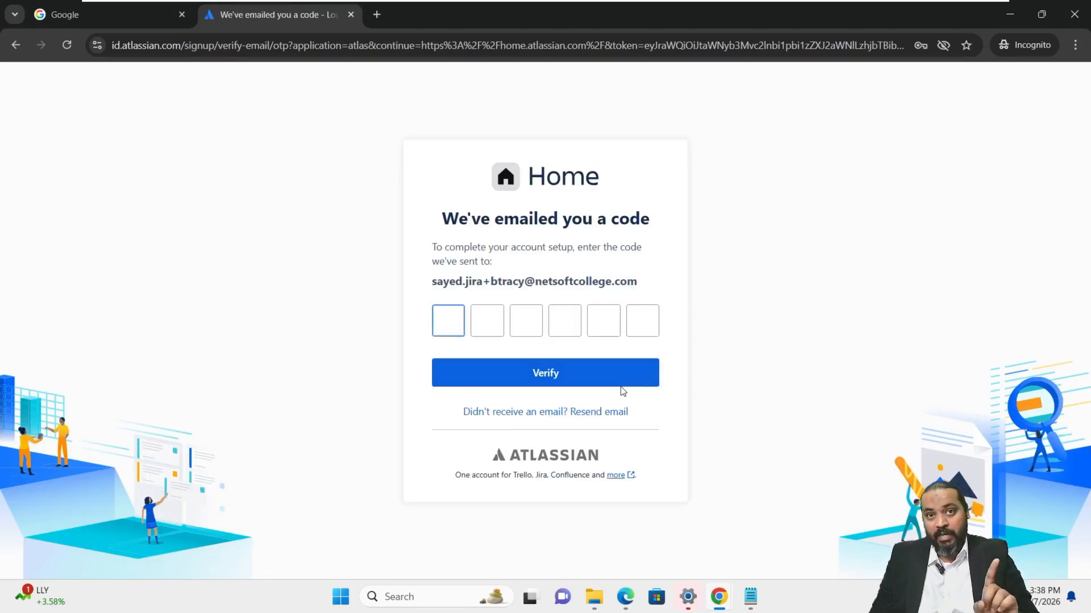
Paste the emailed verification code to verify the address.
left_click(751, 598)
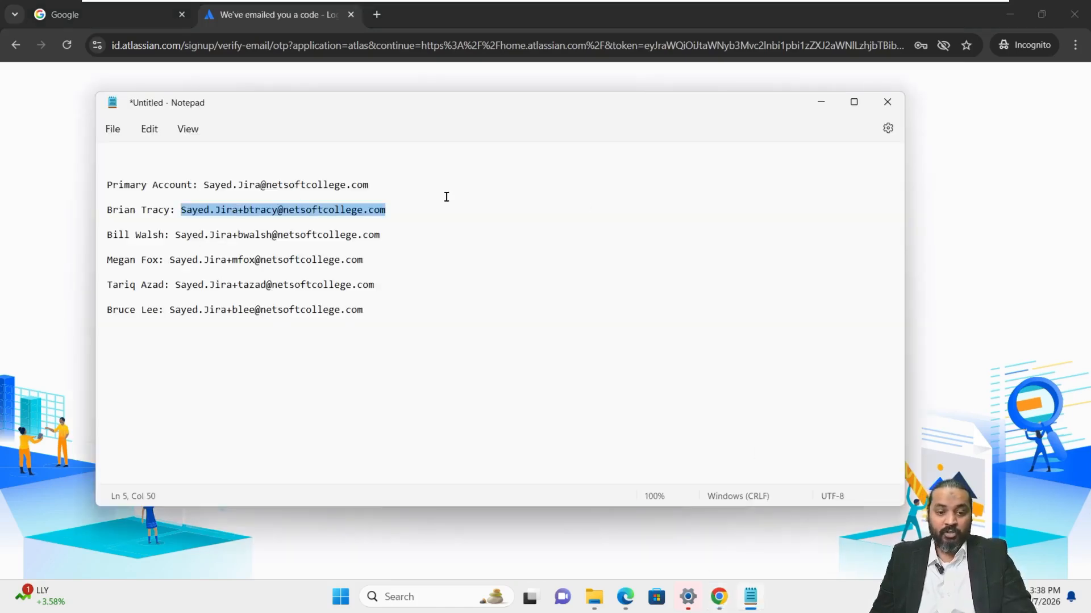
key("alt+Tab")
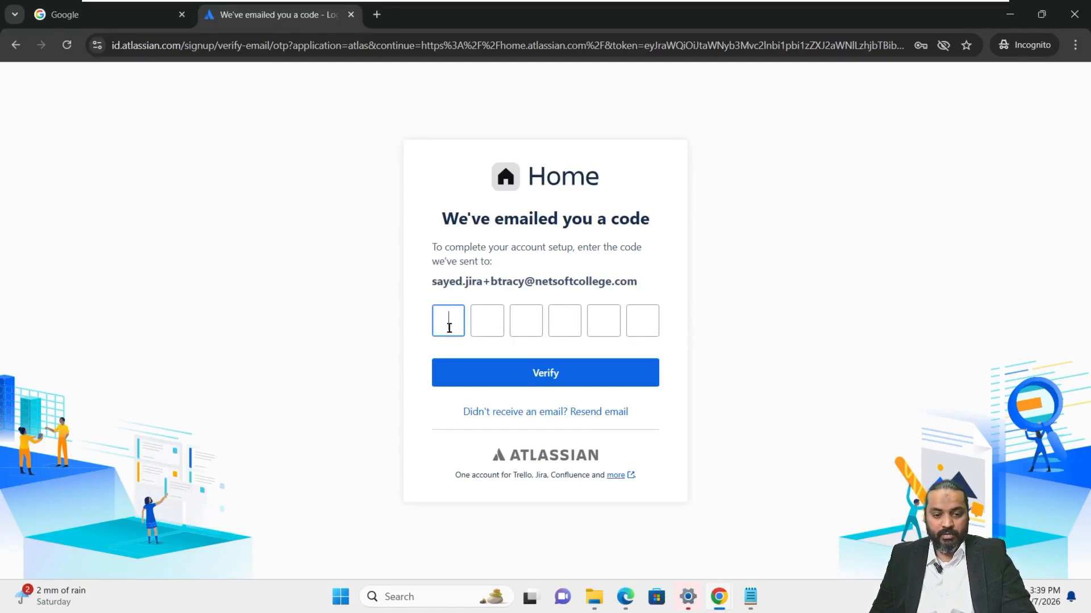
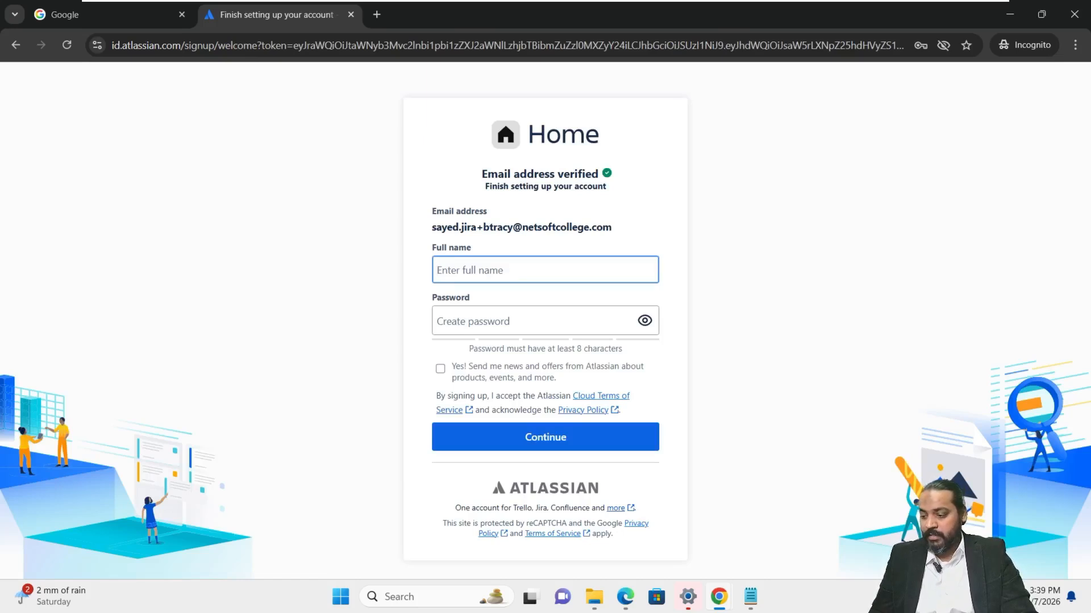
Enter the account holder's full name and a password, then submit the setup.
left_click(532, 271)
type("Brian Tracy")
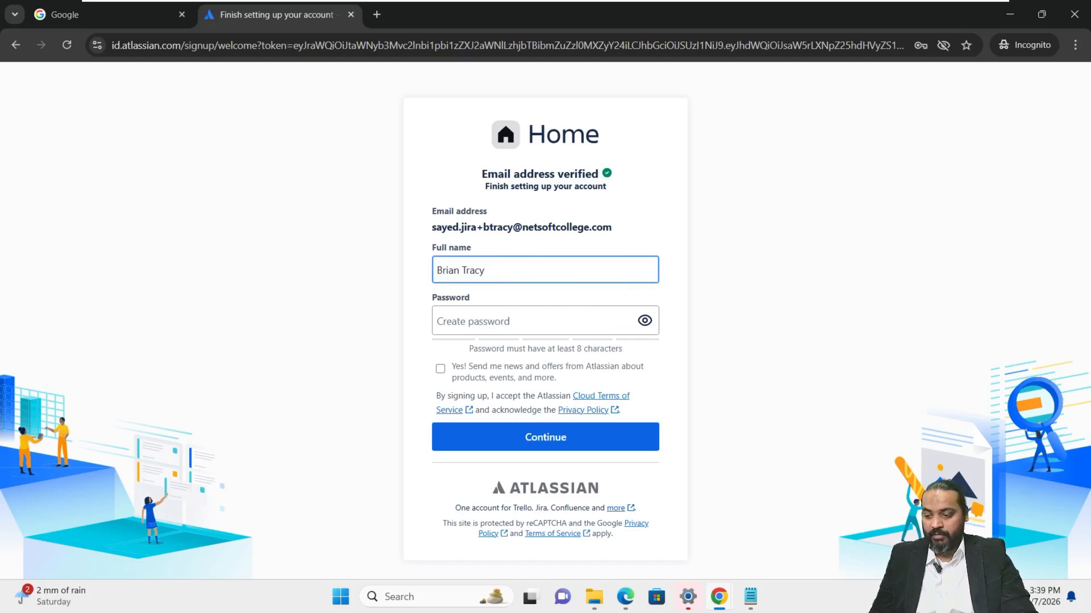
left_click(555, 326)
key("ctrl+v")
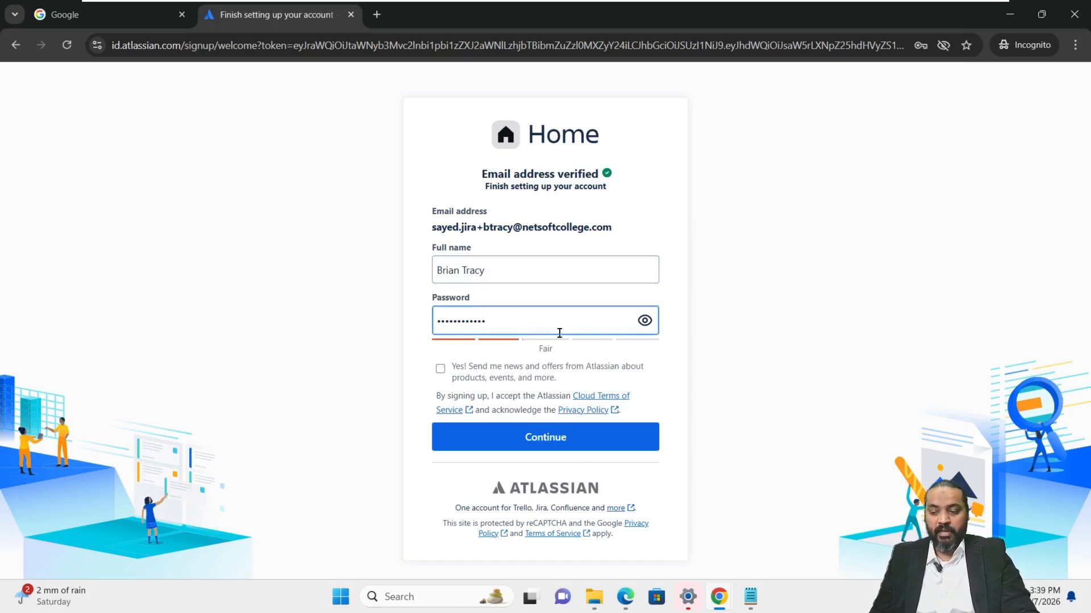
left_click(486, 437)
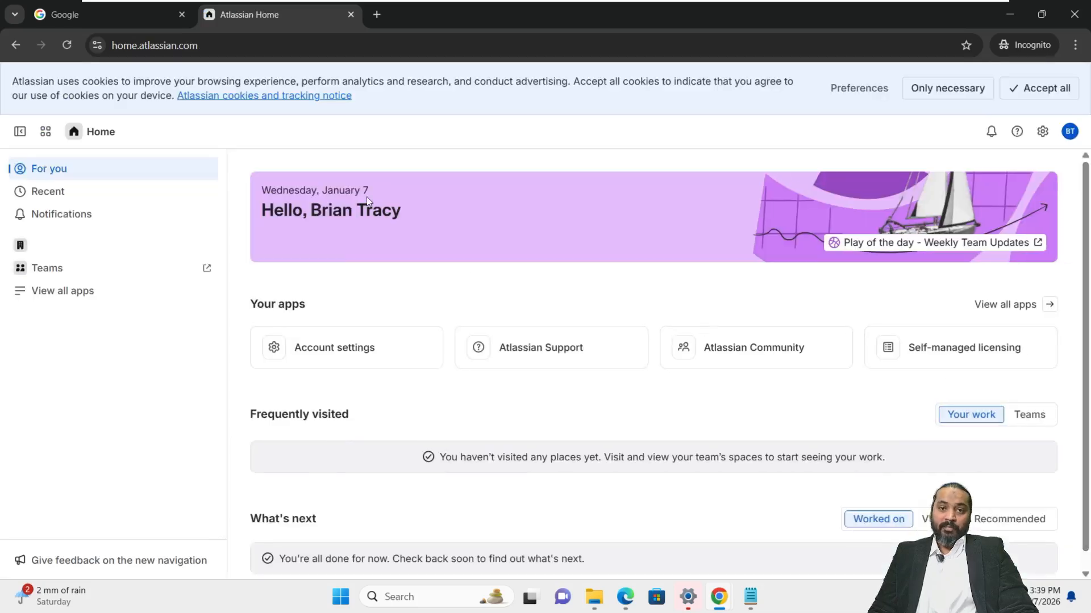
Accept all cookies and log out of the alias account.
left_click(1006, 101)
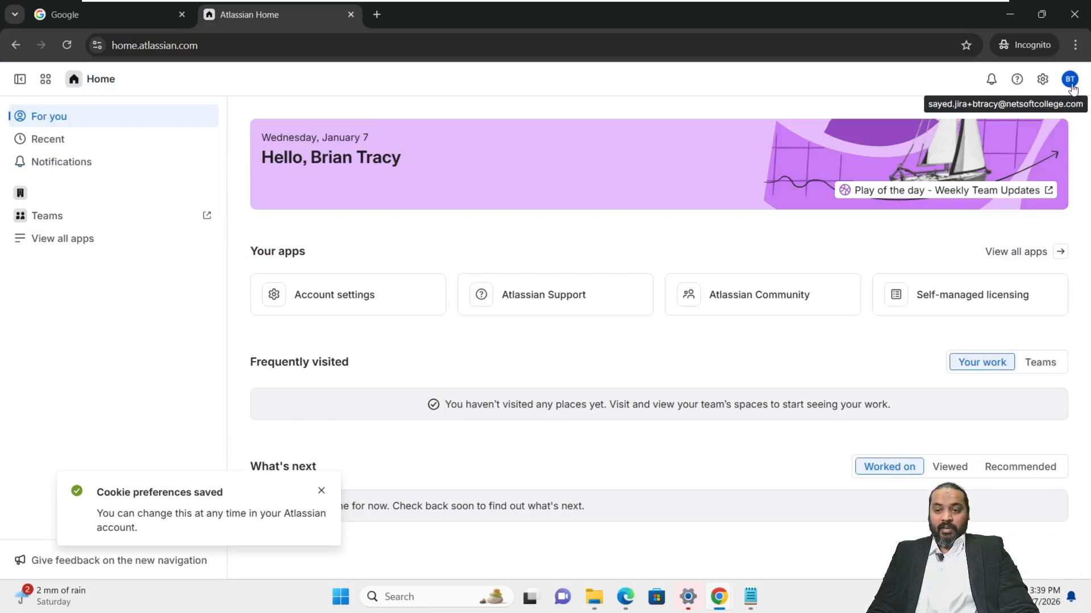
left_click(1070, 81)
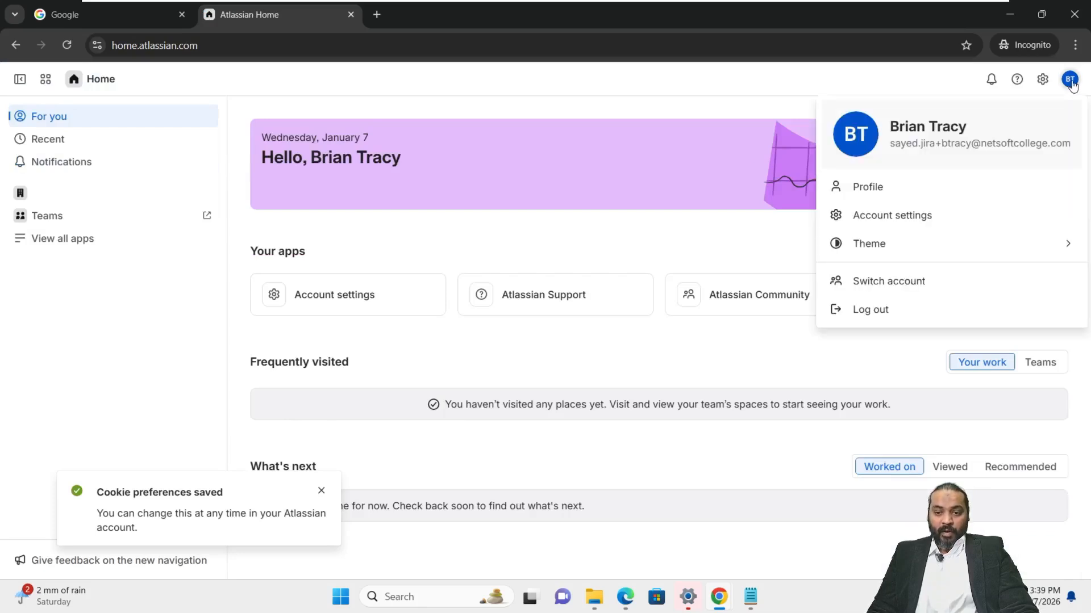
left_click(873, 314)
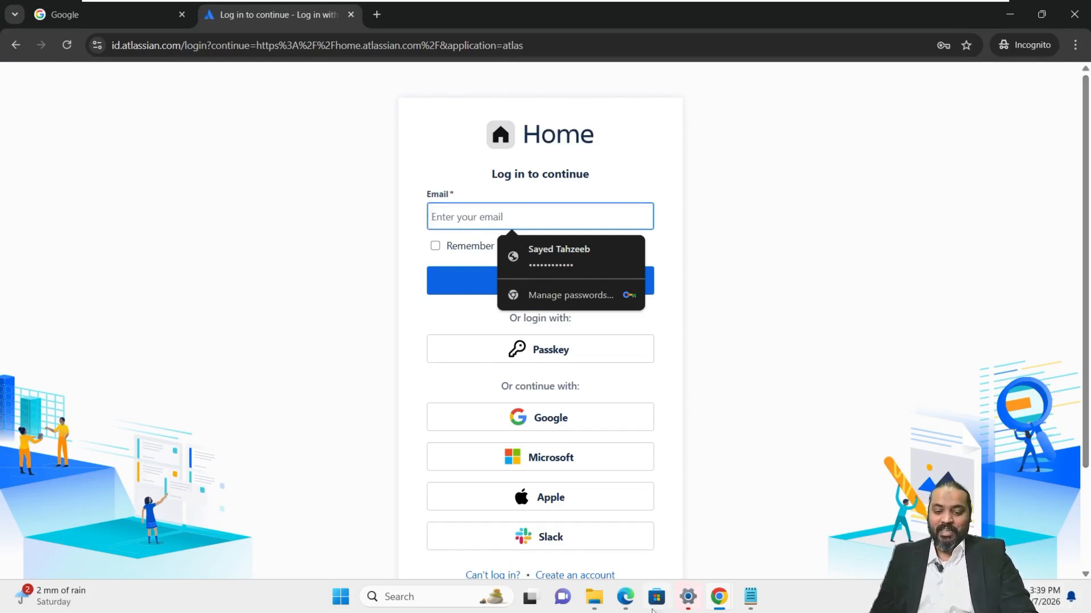
Sign in with the next alias email from the notes and paste its verification code.
left_click(750, 596)
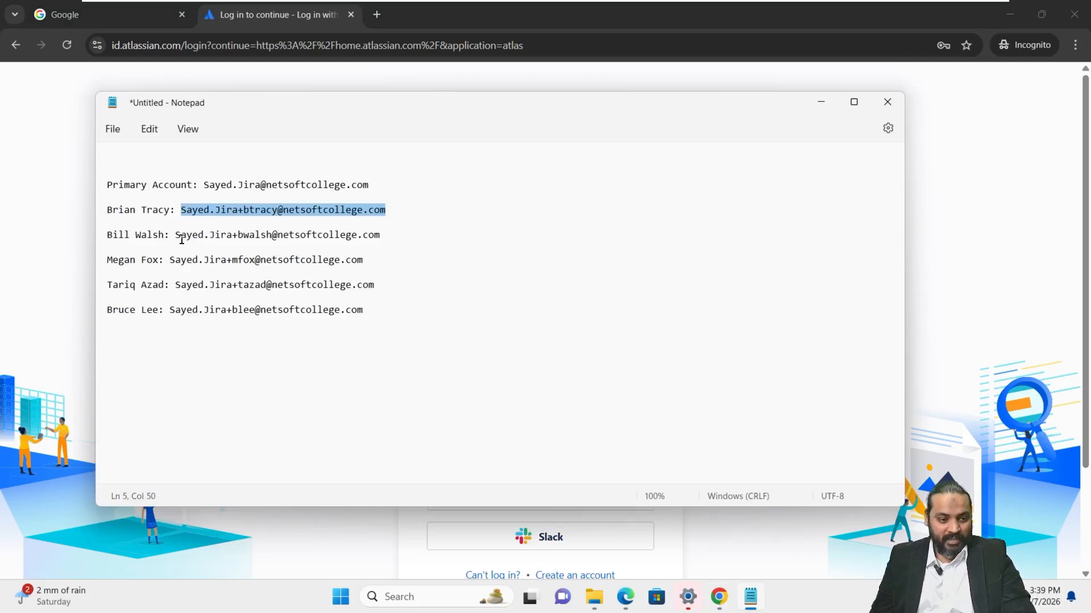
left_click_drag(175, 235, 407, 235)
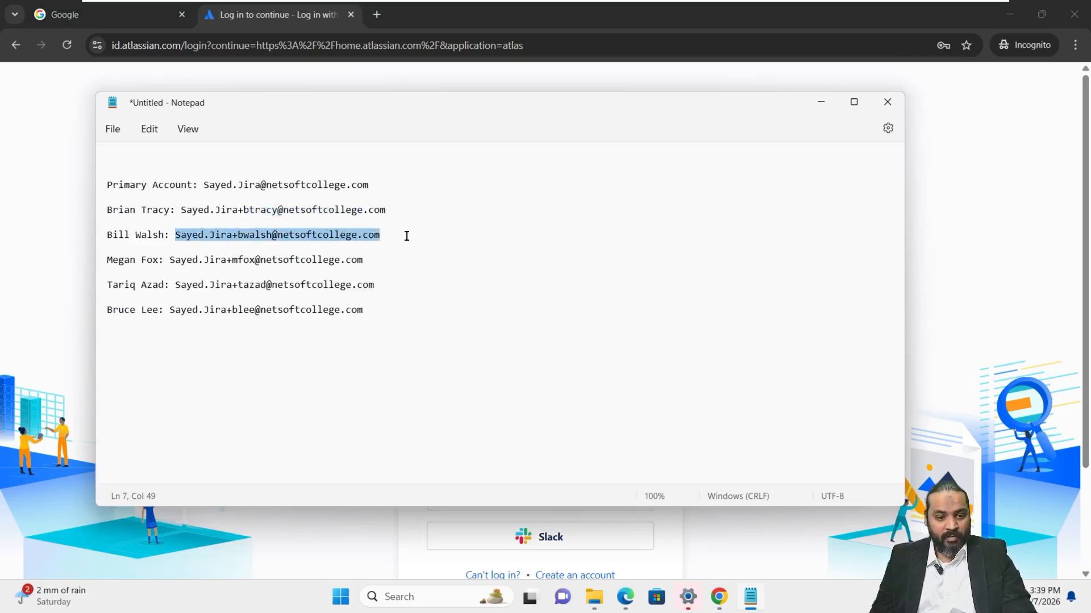
key("ctrl+c")
key("alt+Tab")
left_click(487, 217)
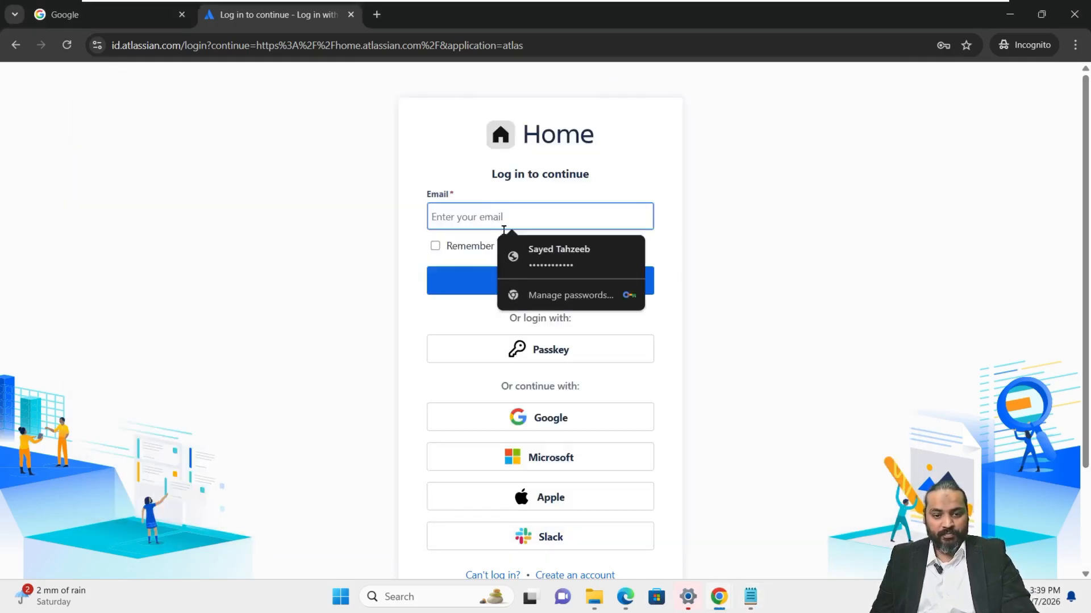
key("ctrl+v")
left_click(491, 289)
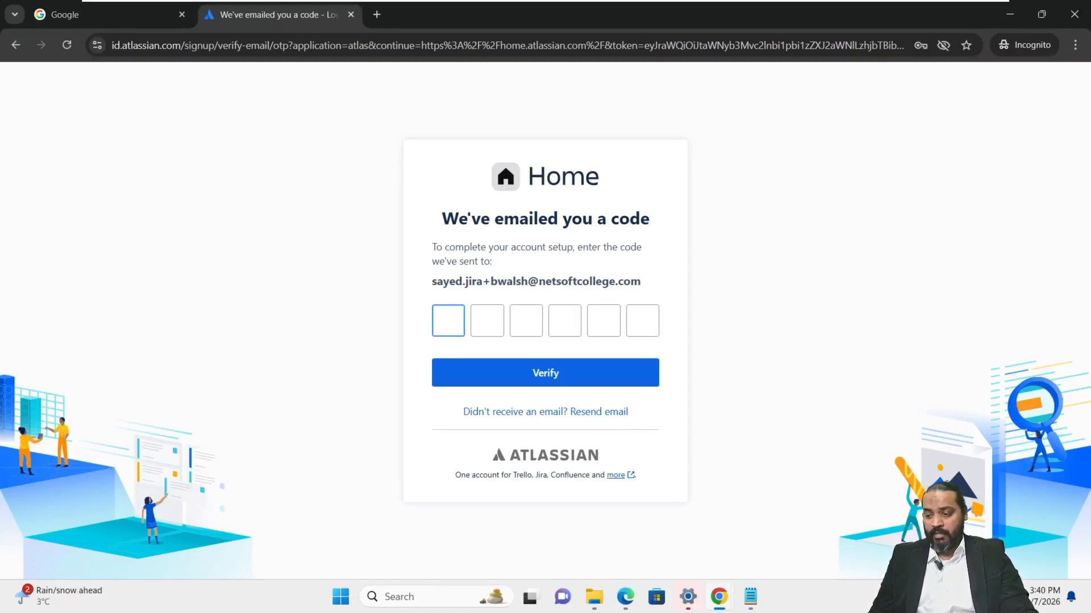
key("ctrl+v")
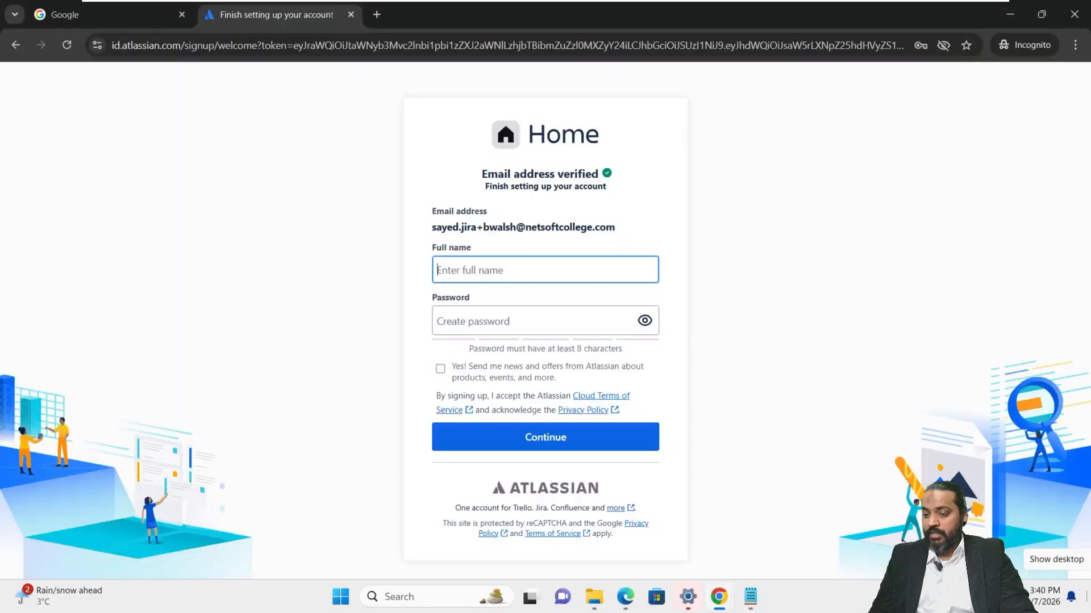
Enter the account holder's full name and a long-enough password.
left_click(495, 274)
type("Bill ")
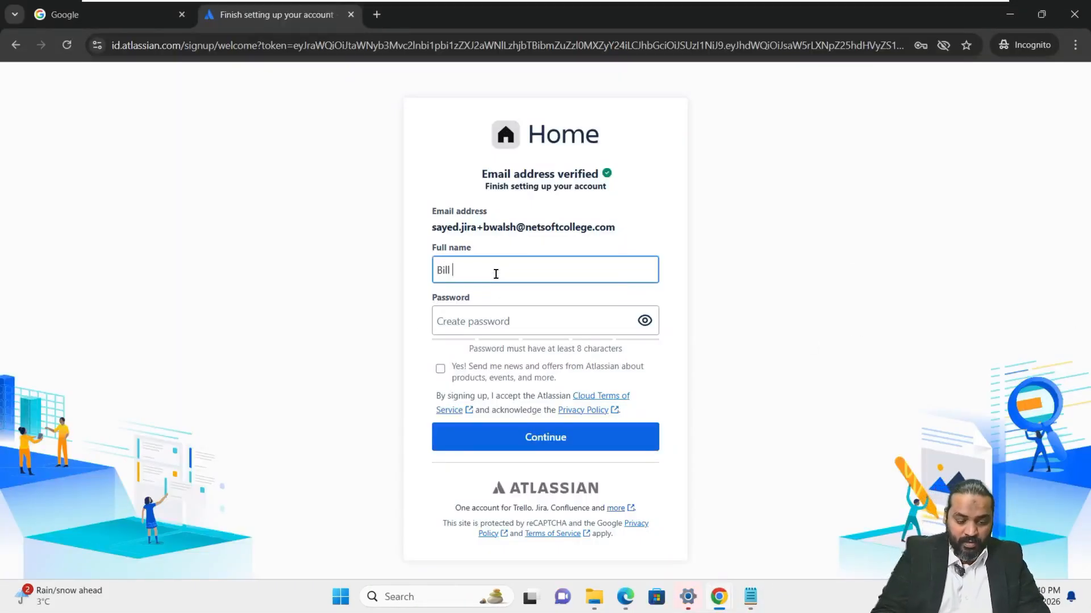
type("Walsh")
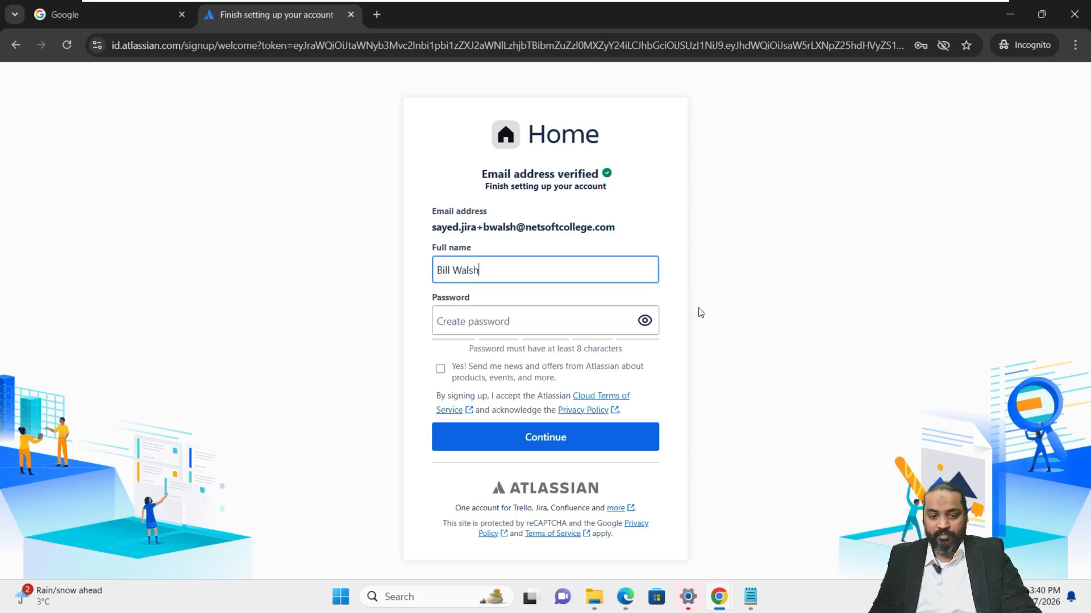
left_click(521, 321)
type("••••••")
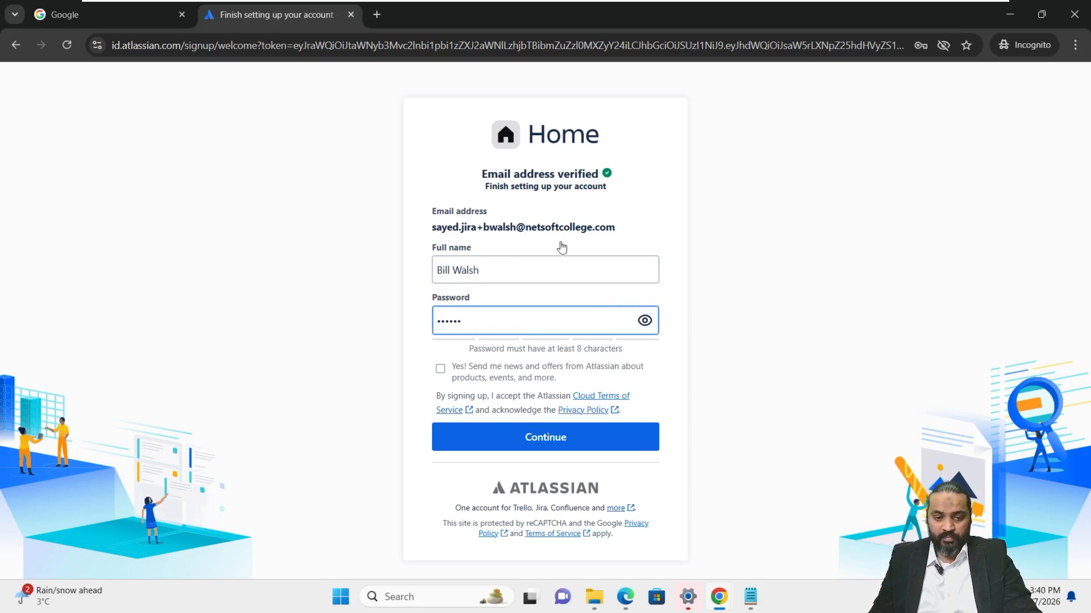
left_click_drag(500, 318, 399, 324)
key("ctrl+v")
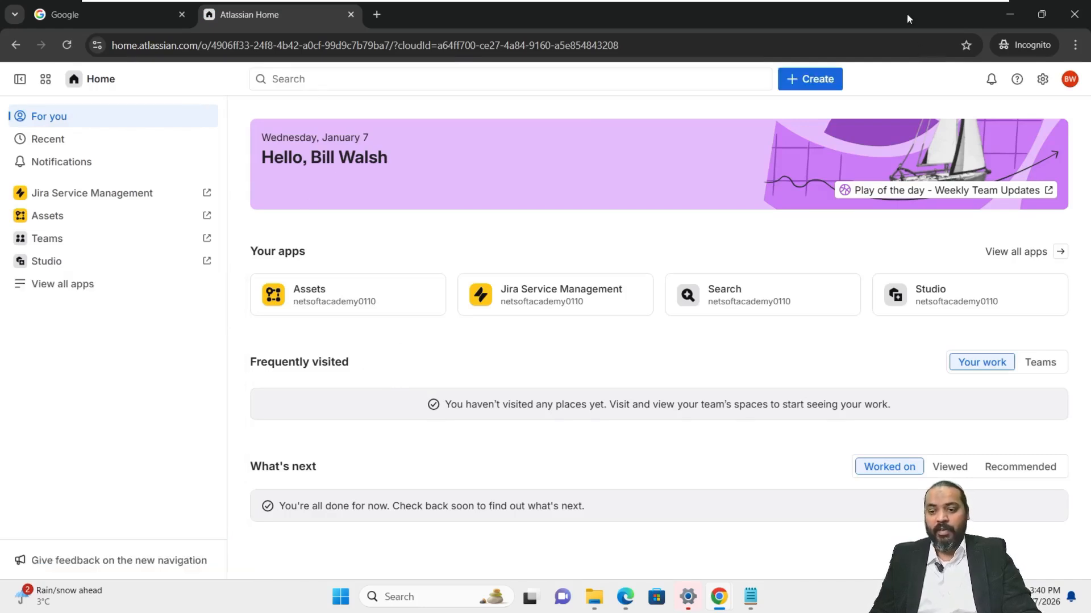
Log out of the newly activated alias account from the avatar menu.
left_click(1069, 79)
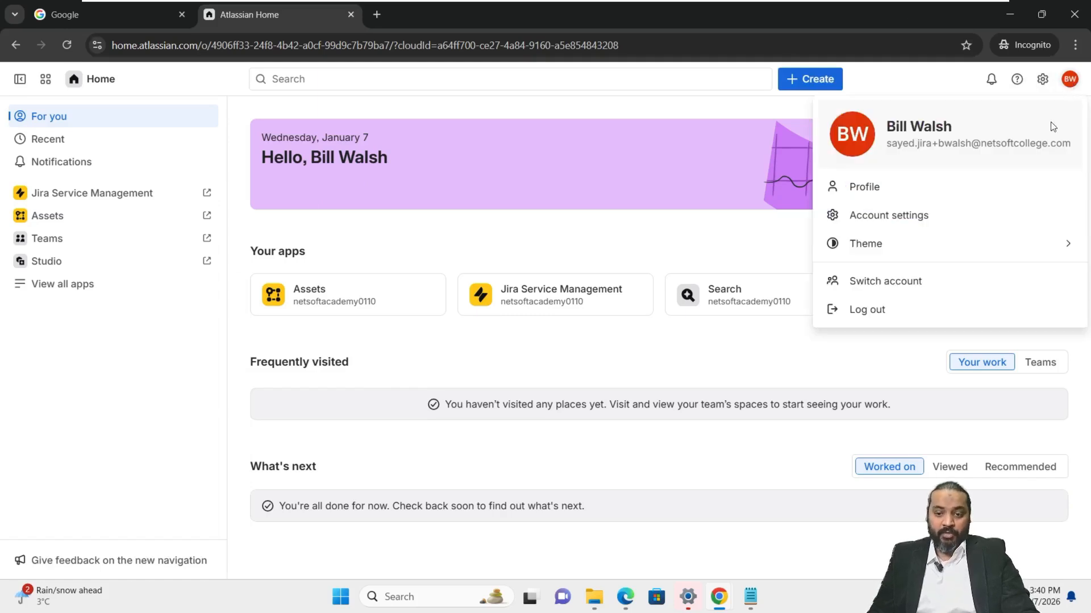
left_click(815, 351)
left_click(1069, 83)
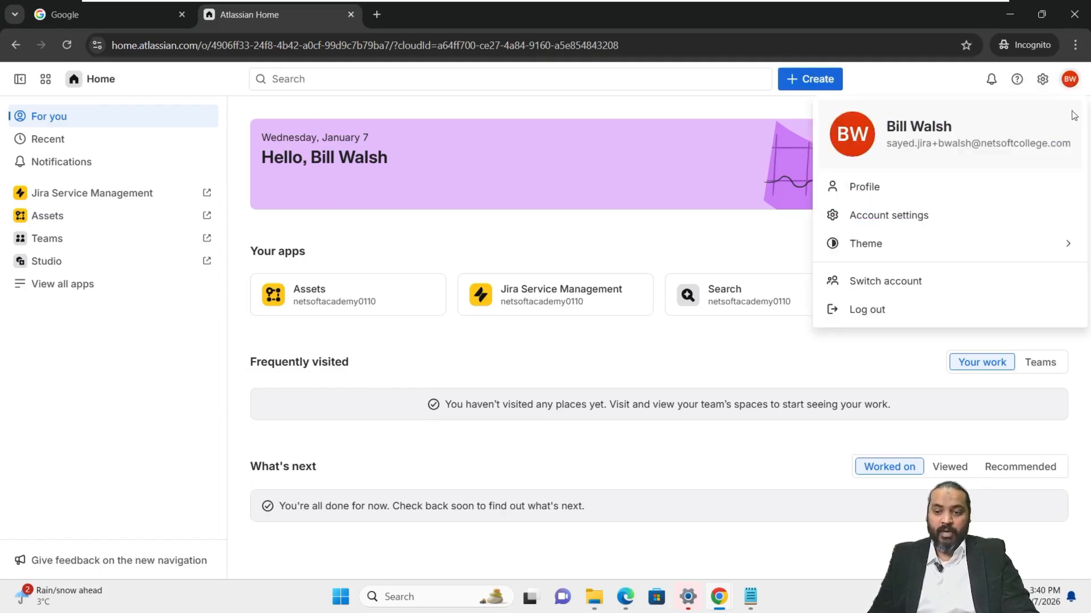
left_click(893, 311)
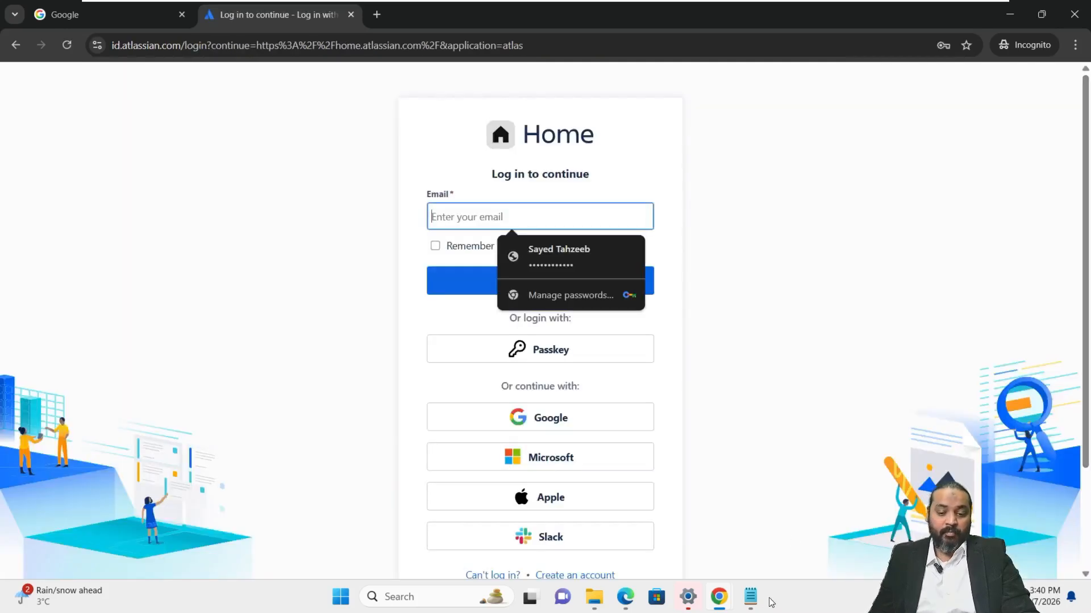
Sign in with the next alias email from the notes and paste its verification code.
left_click(750, 597)
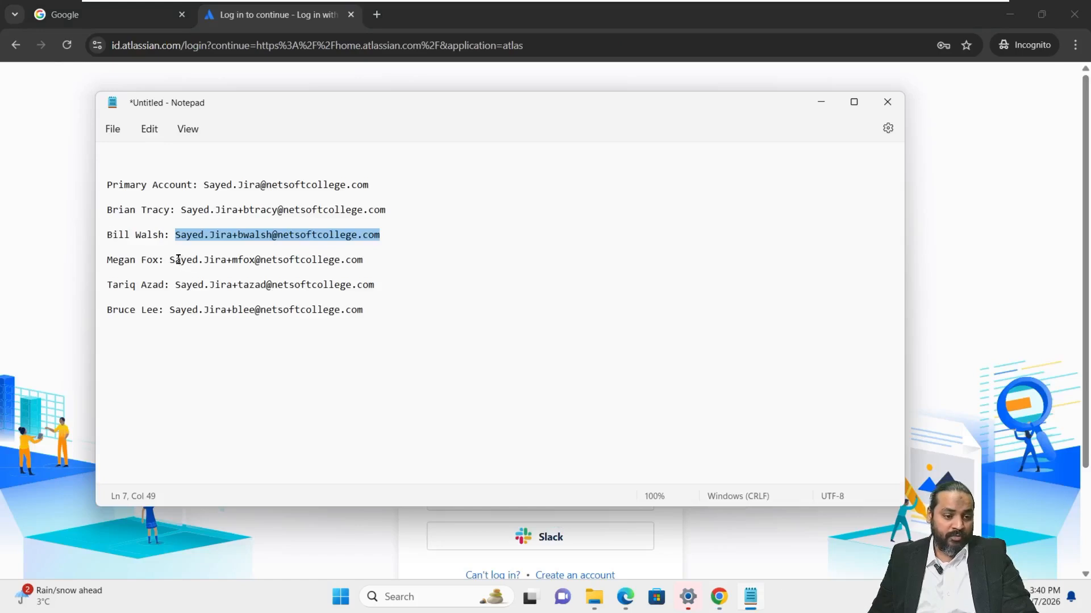
left_click_drag(170, 260, 371, 259)
key("ctrl+c")
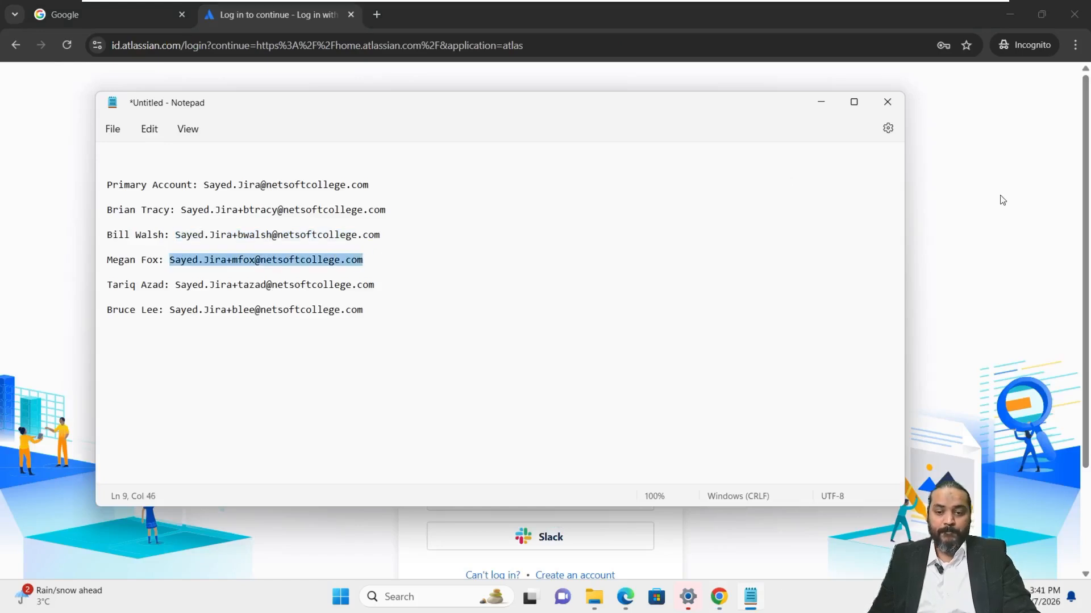
left_click(998, 199)
left_click(471, 214)
key("ctrl+v")
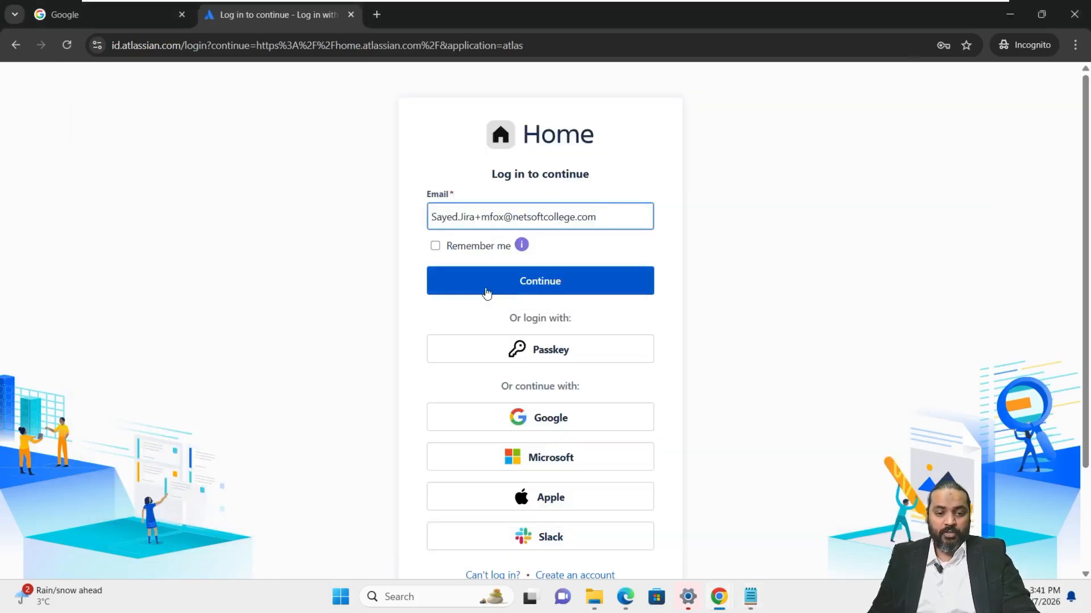
left_click(483, 292)
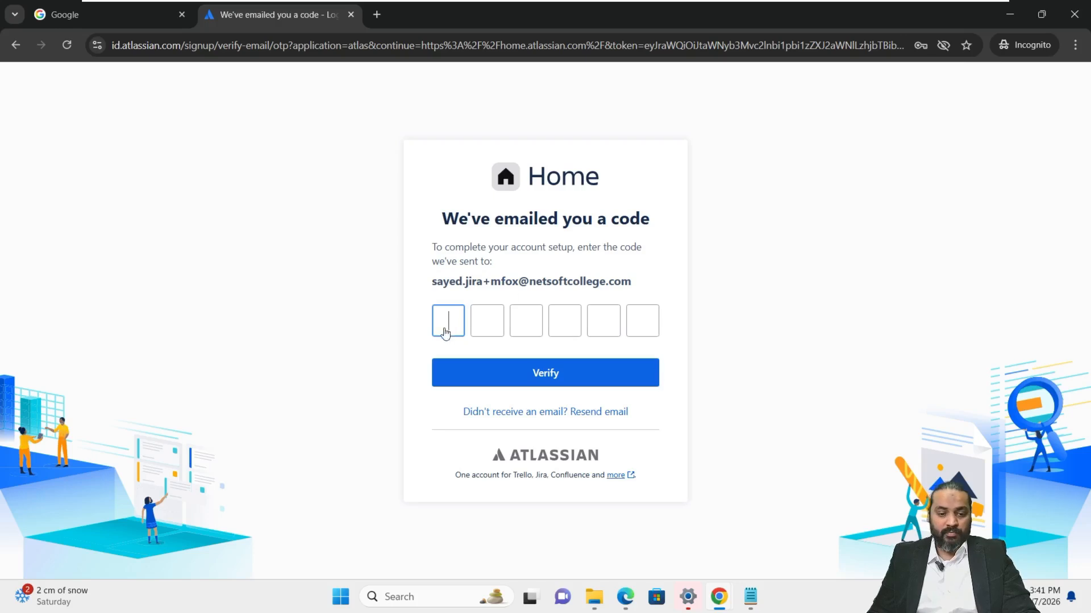
key("ctrl+v")
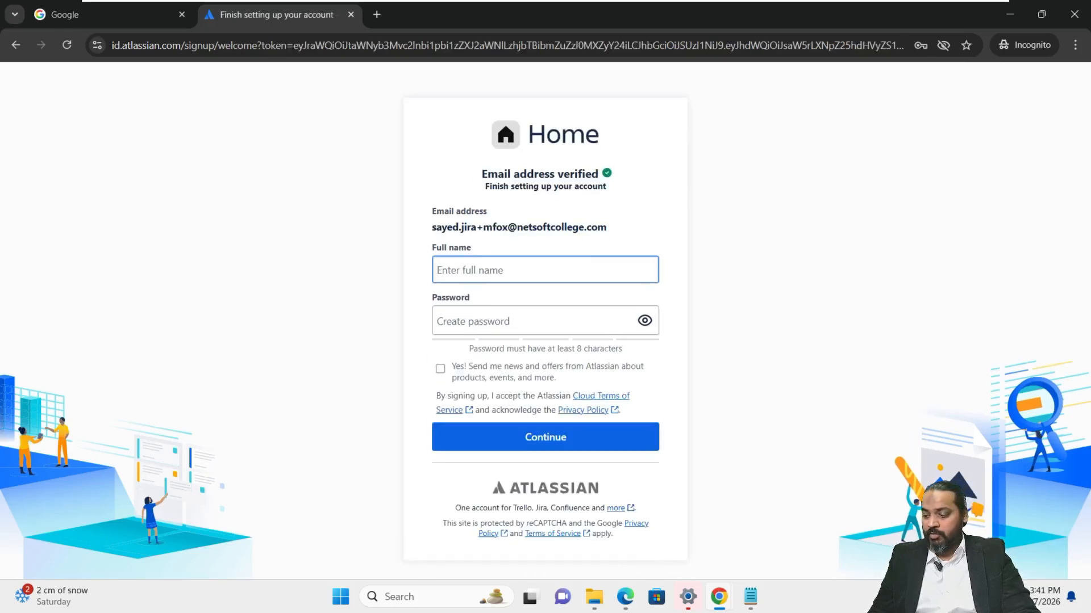
Enter the account holder's full name, fill Chrome's saved password, and submit.
left_click(749, 602)
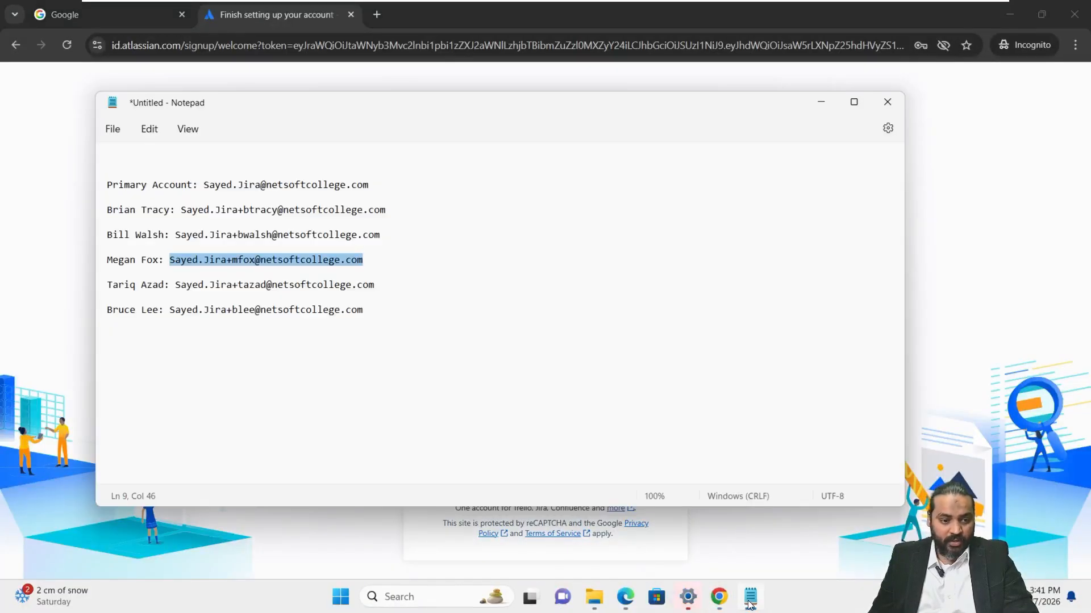
left_click(748, 602)
left_click(513, 272)
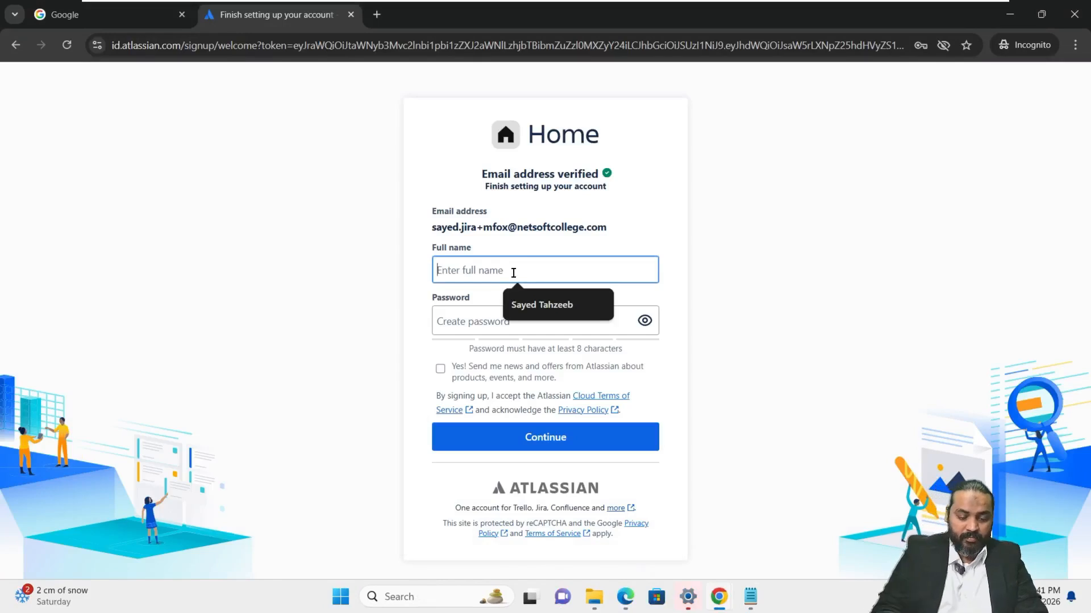
type("Megan Fo")
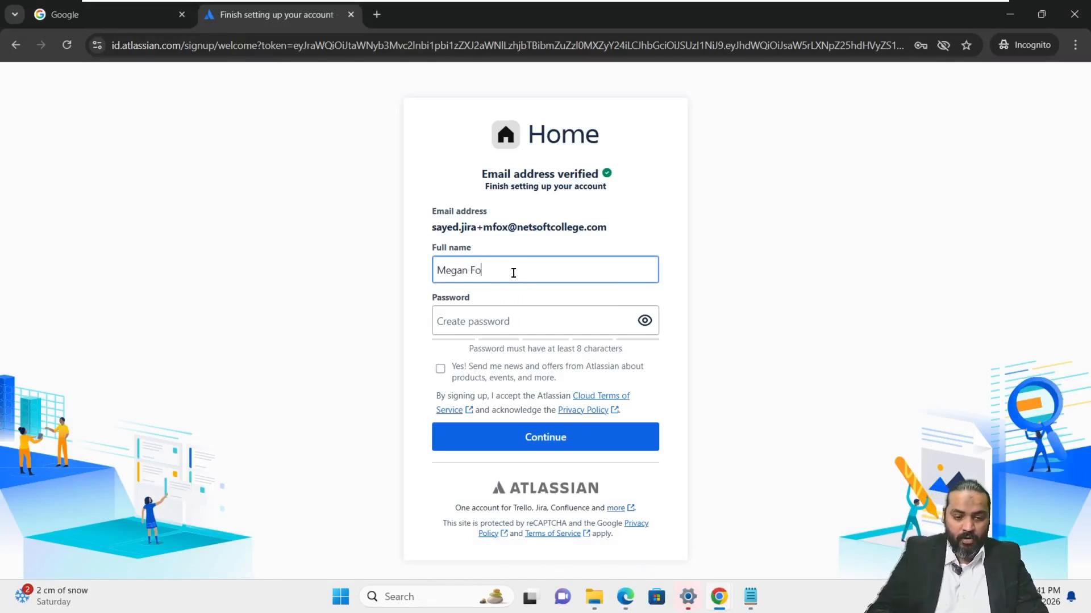
type("x")
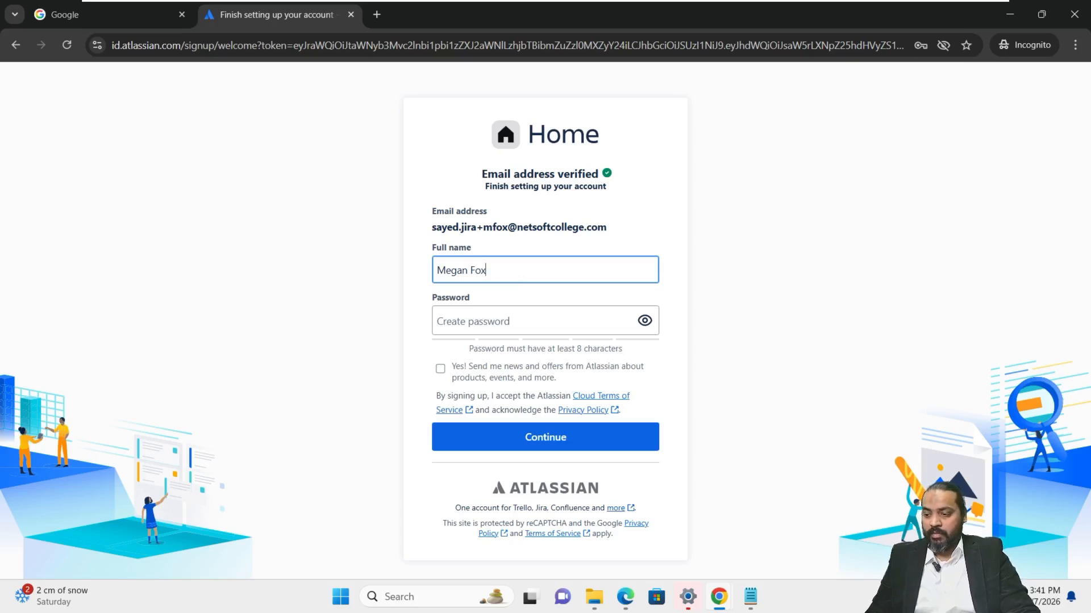
left_click(564, 321)
left_click(562, 361)
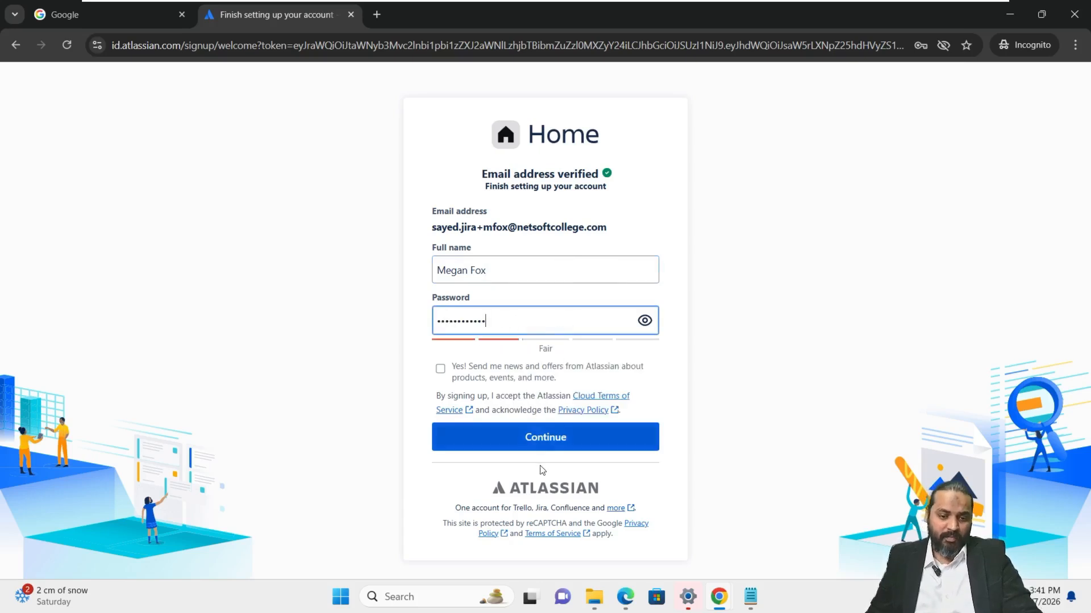
left_click(534, 437)
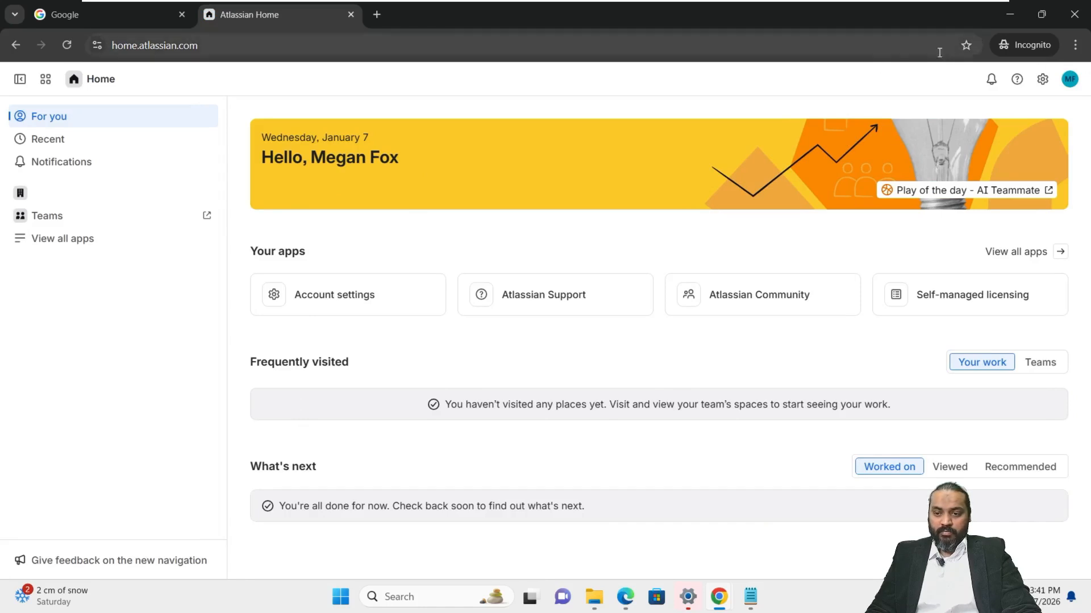
Log out of the newly activated account from the avatar menu.
left_click(1071, 79)
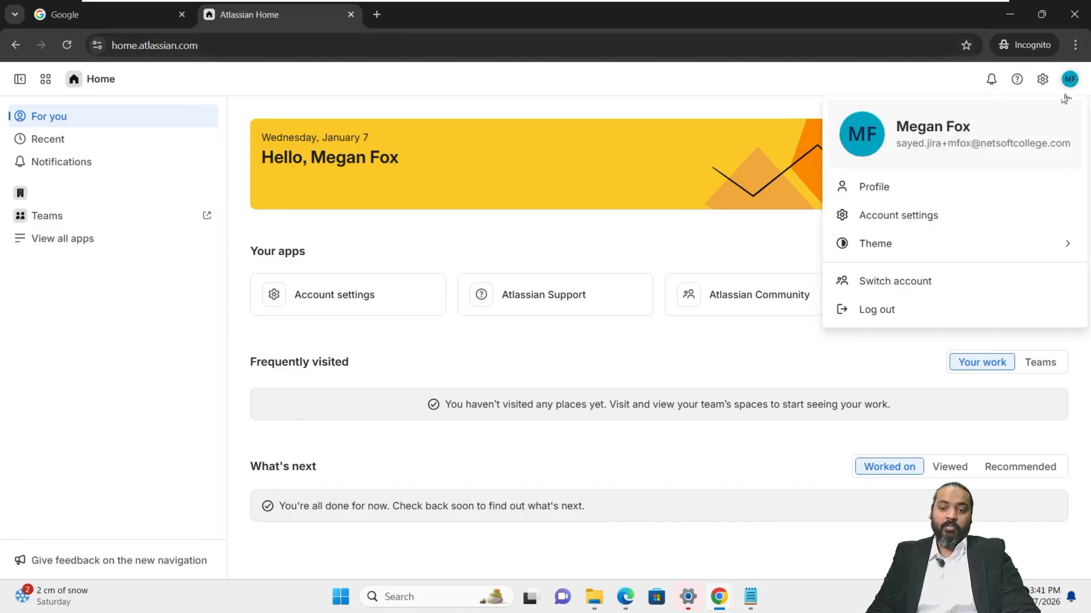
left_click(1074, 79)
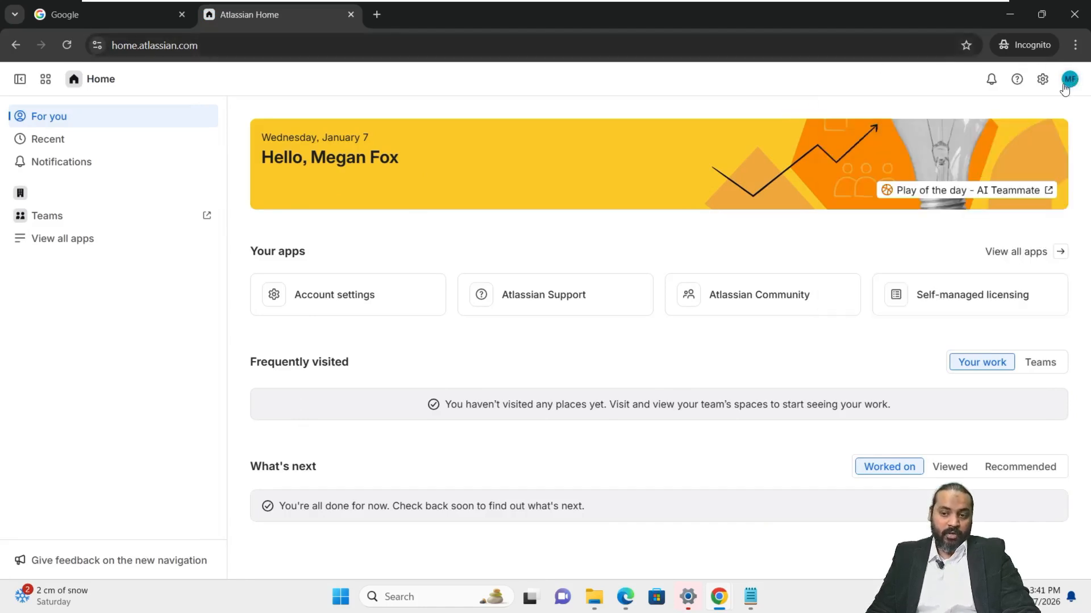
left_click(1070, 79)
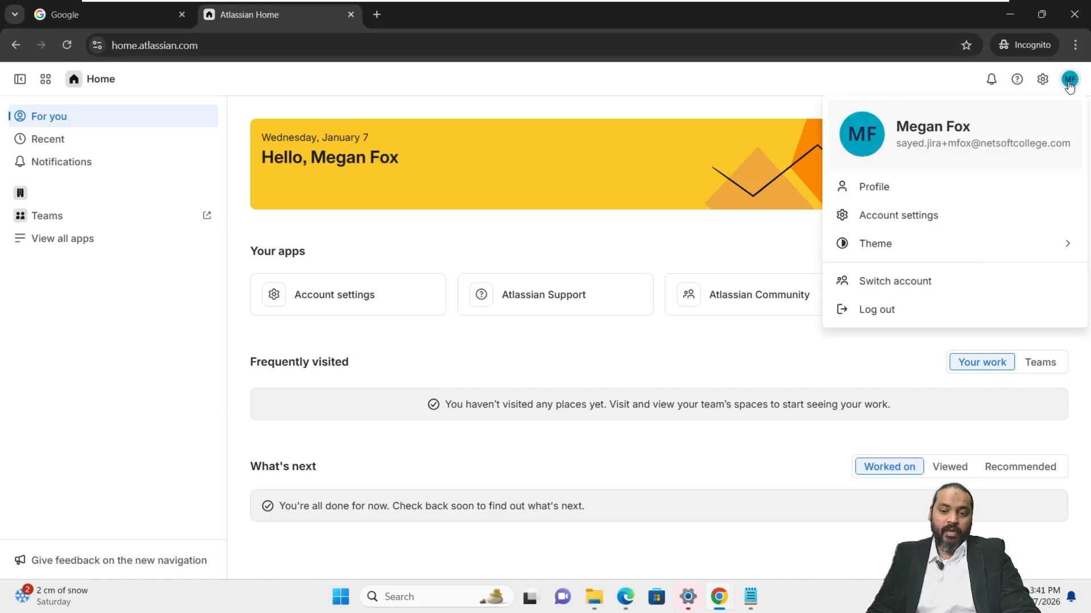
left_click(886, 310)
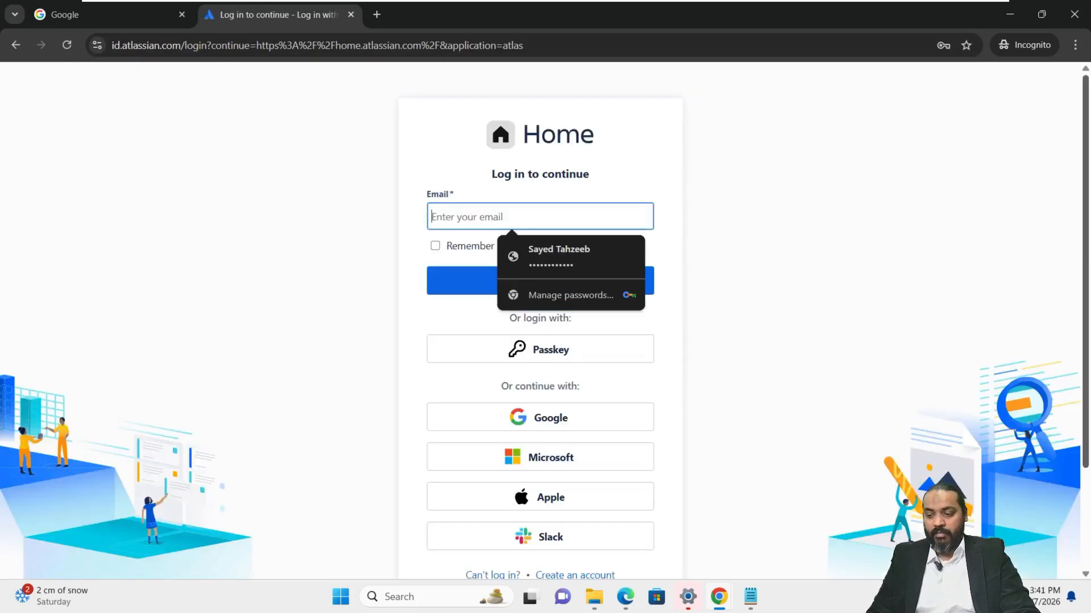
Copy the next alias email address from Notepad and submit it on the Atlassian login page.
left_click(755, 595)
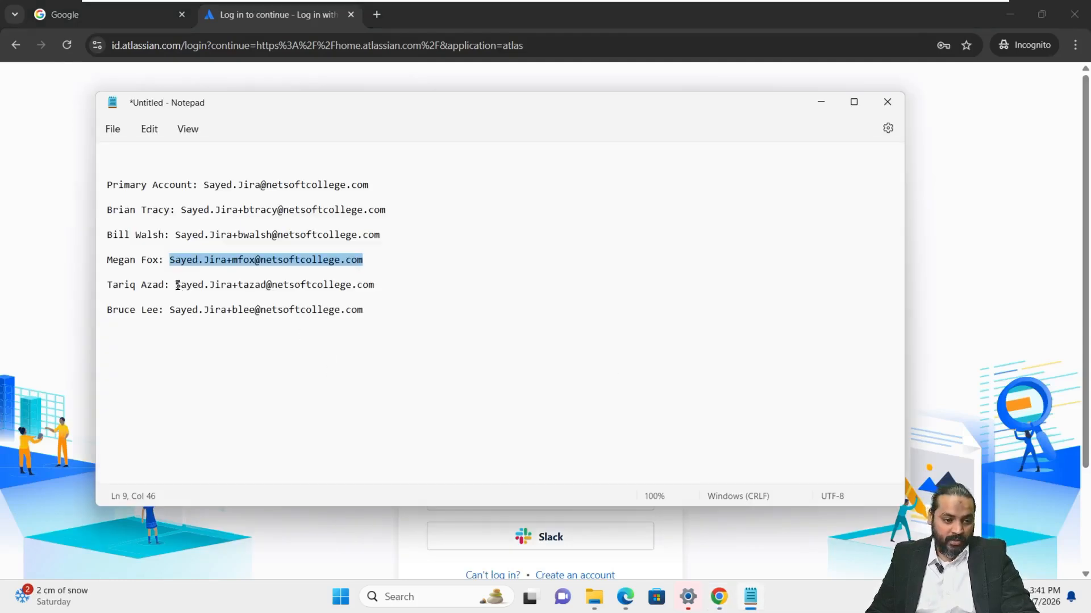
left_click_drag(176, 285, 377, 281)
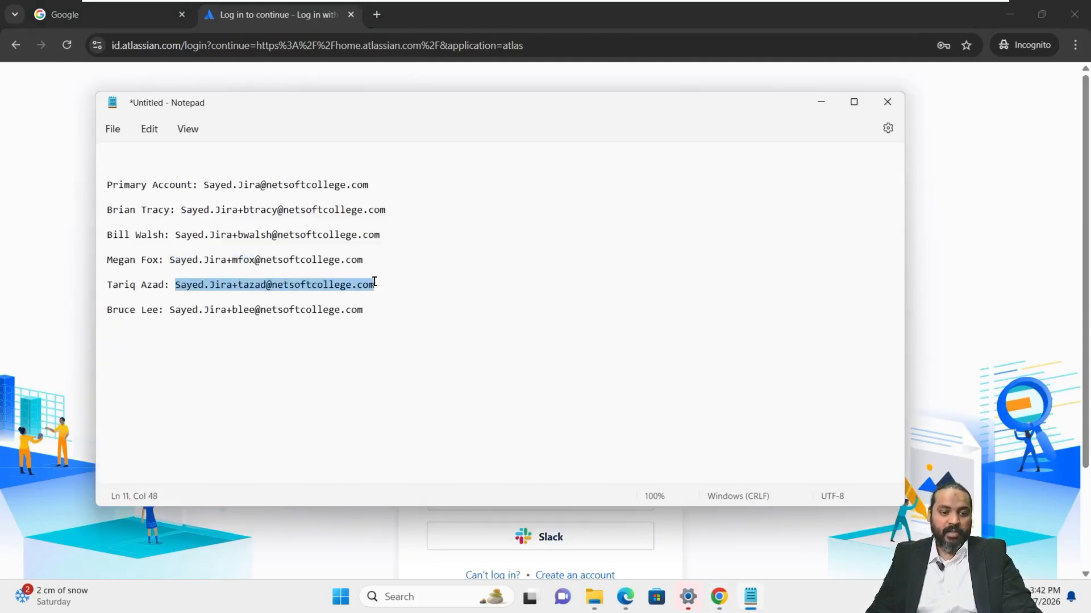
left_click(772, 558)
left_click(522, 217)
key("ctrl+v")
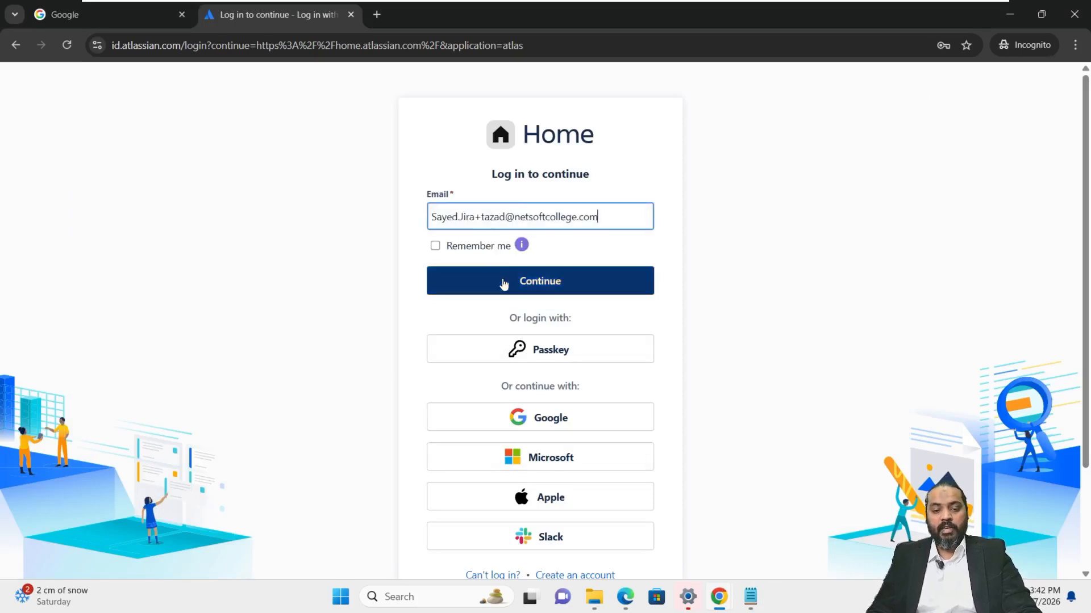
left_click(503, 282)
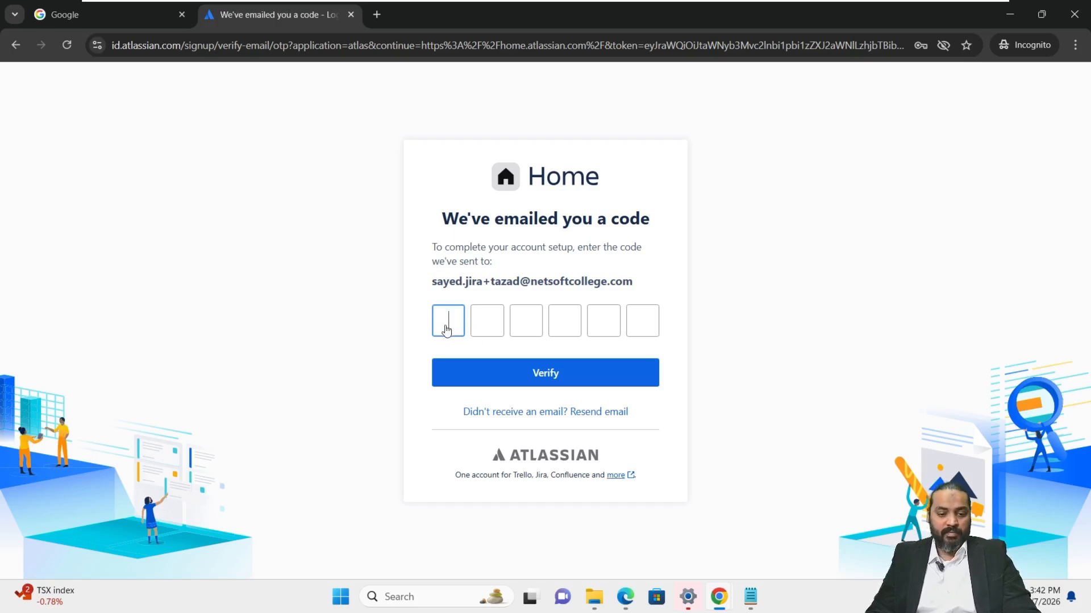
Verify with the emailed code, set the account's full name and saved password, then log out.
key("ctrl+v")
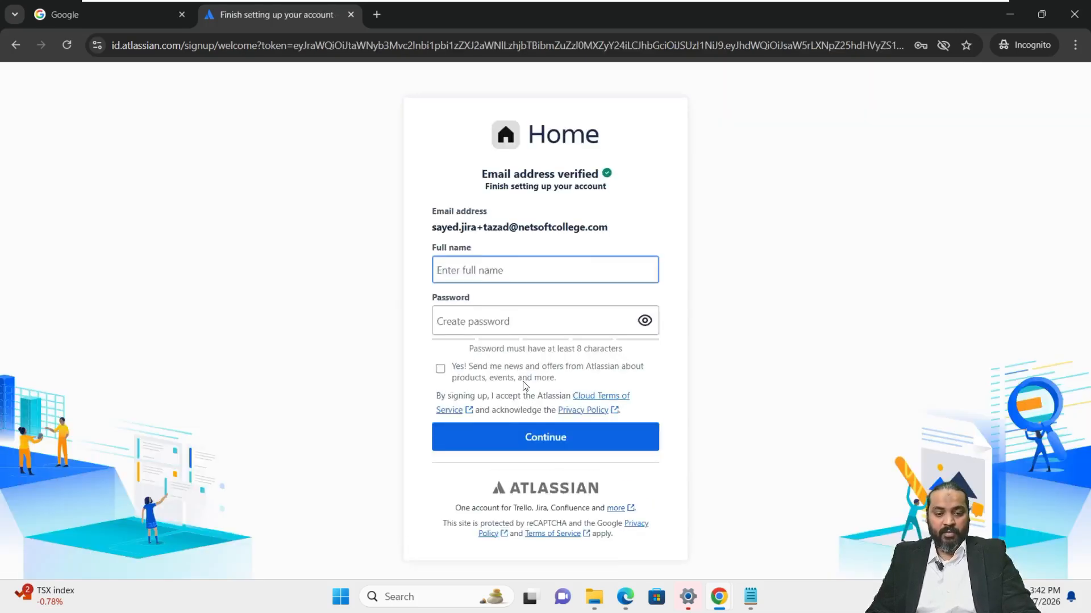
left_click(521, 266)
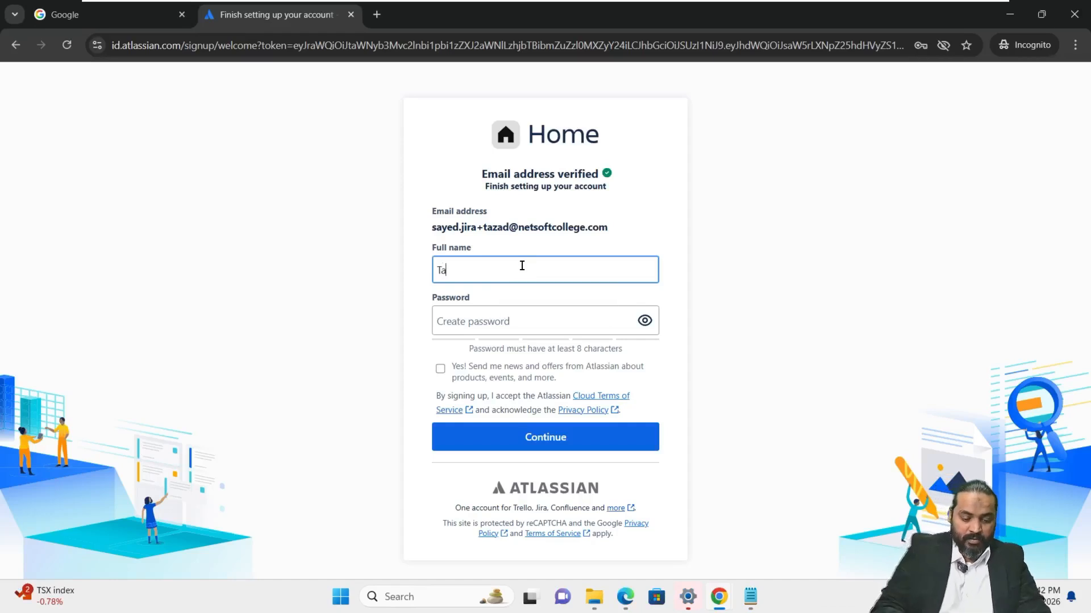
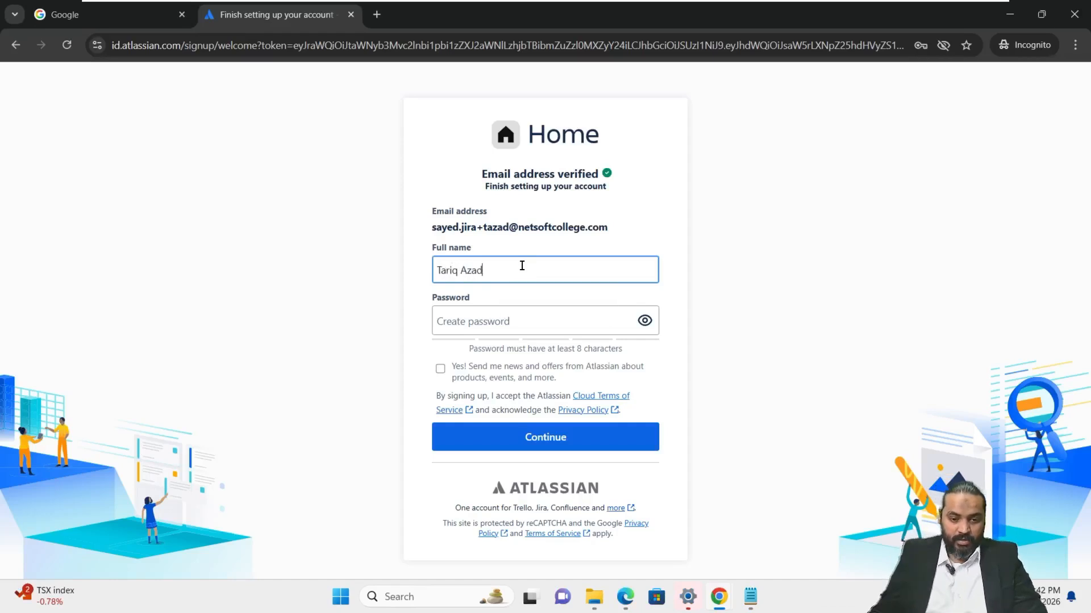
key("Tab")
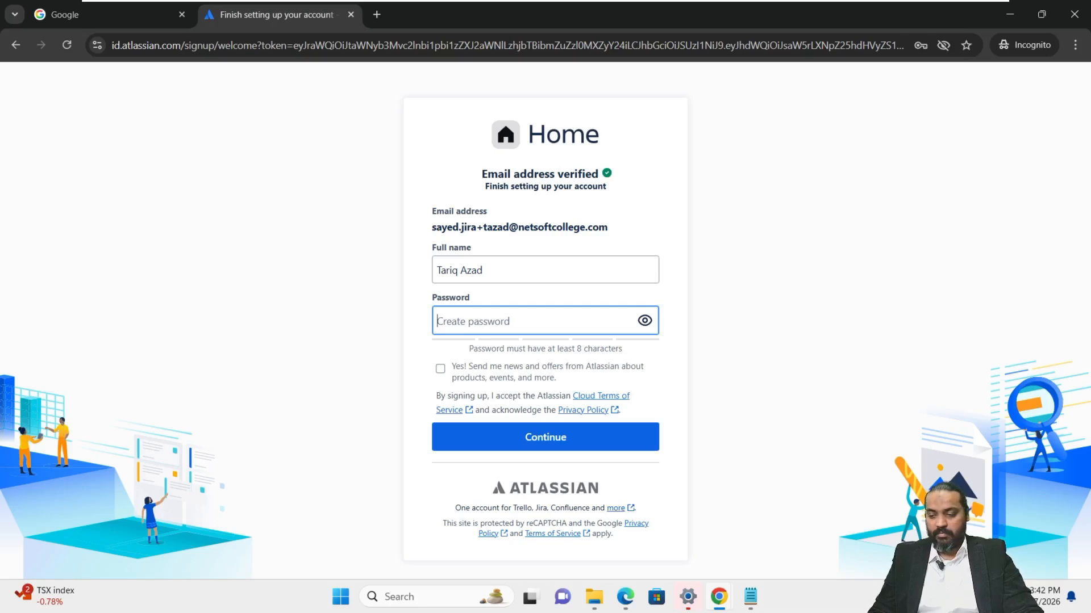
left_click(522, 318)
key("ctrl+v")
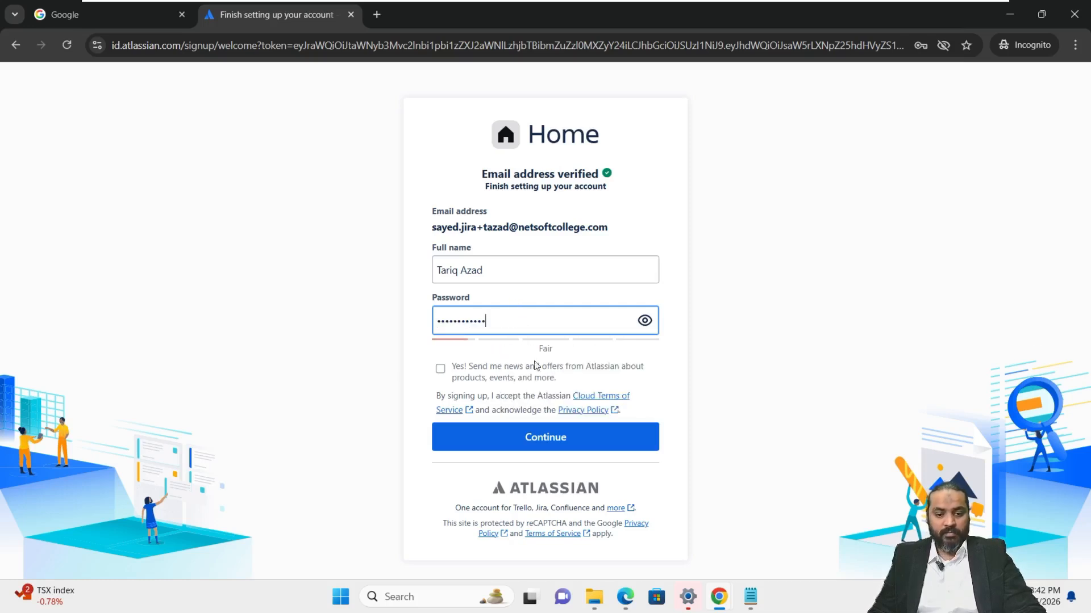
key("Return")
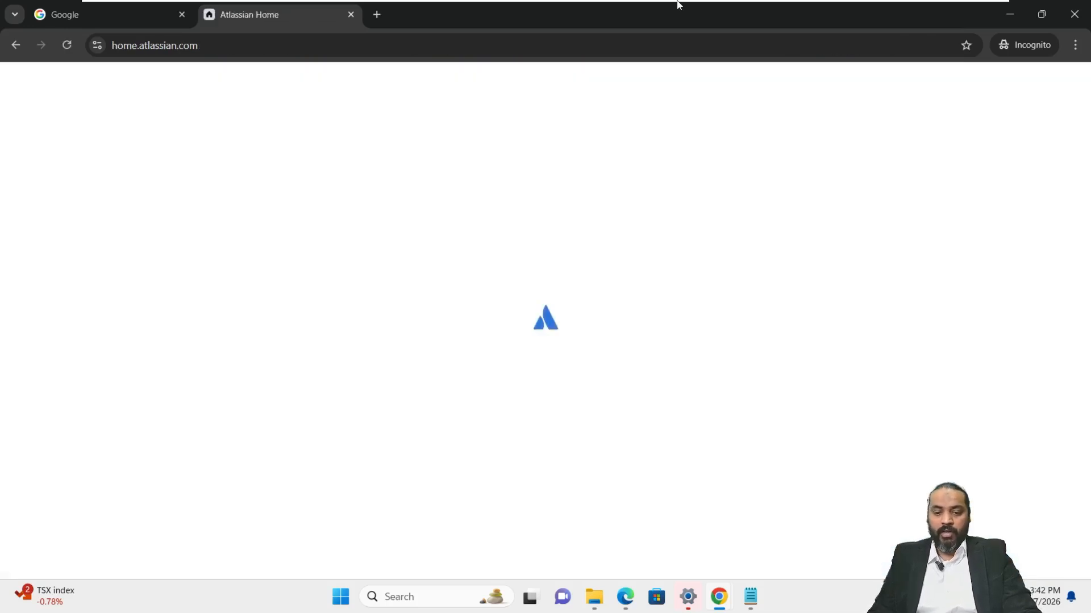
mouse_move(679, 5)
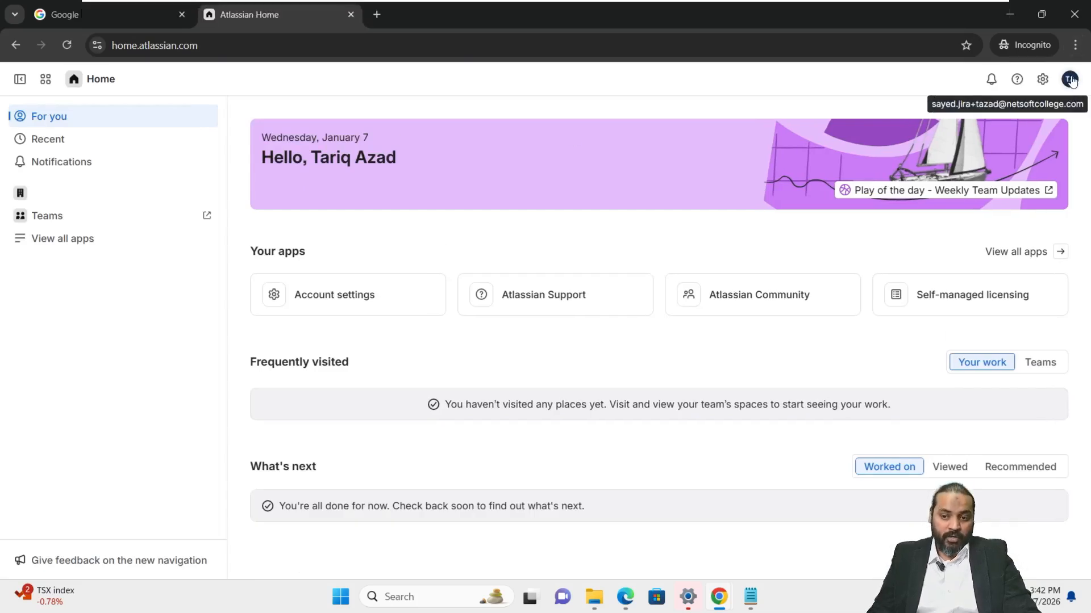
left_click(1070, 79)
left_click(873, 313)
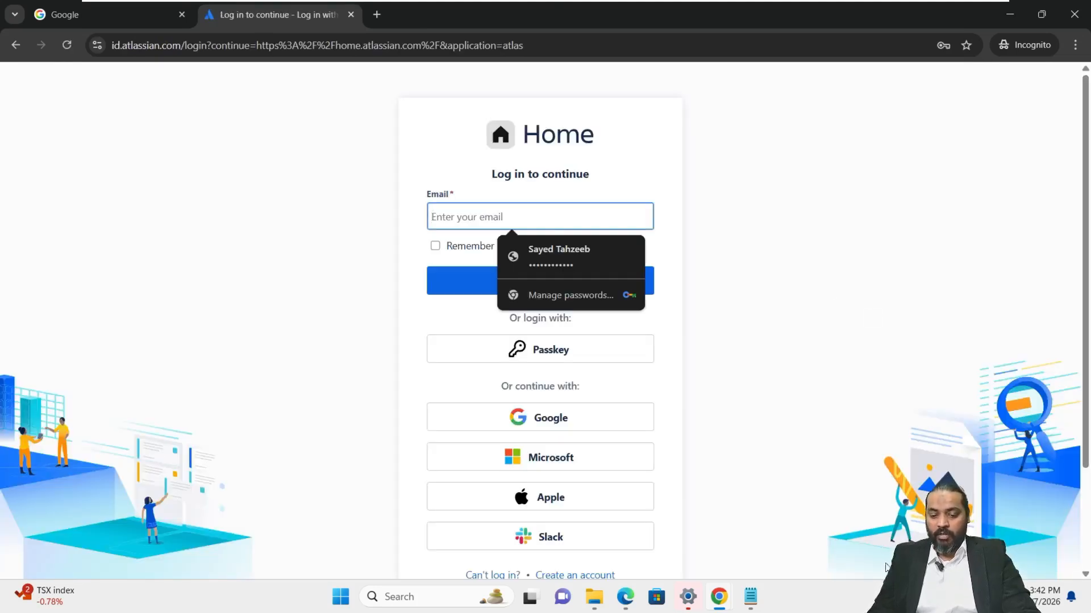
Copy the last alias email address from Notepad and submit it on the login page.
mouse_move(759, 603)
left_click(746, 531)
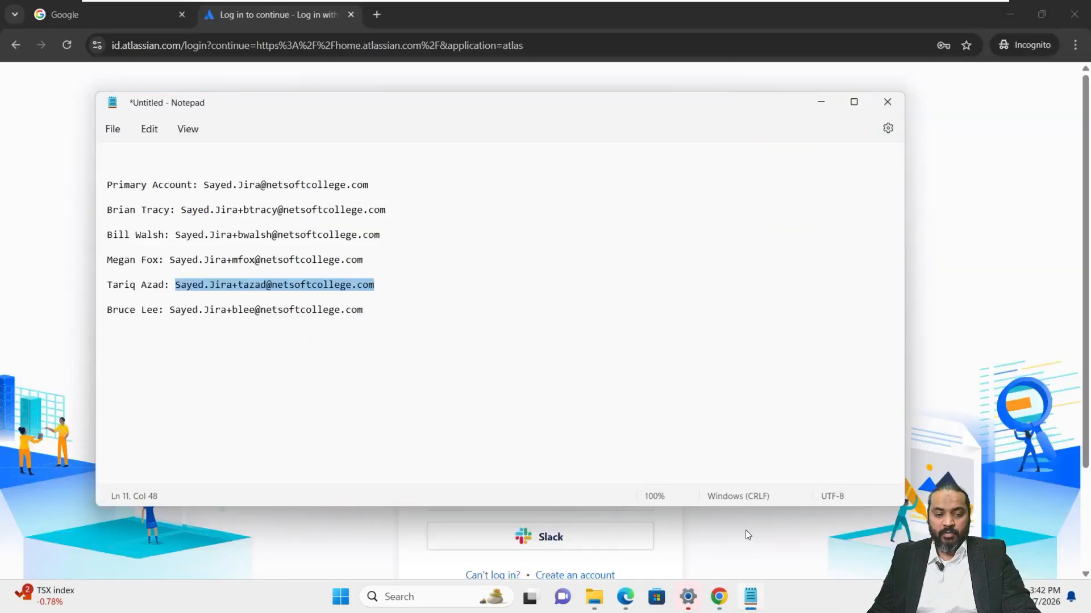
left_click_drag(170, 314, 377, 311)
key("ctrl+c")
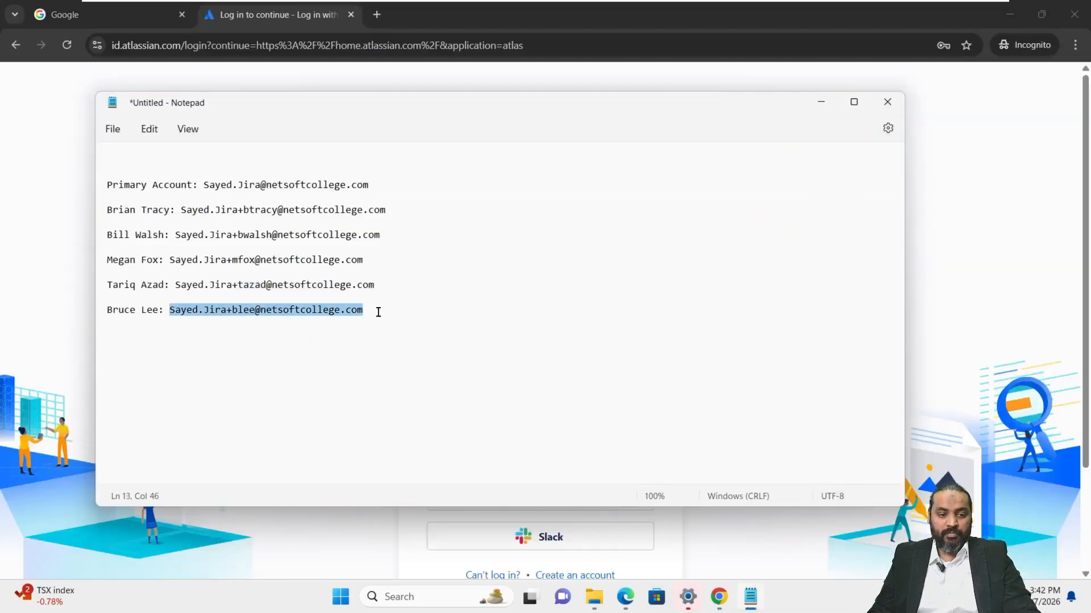
left_click(753, 567)
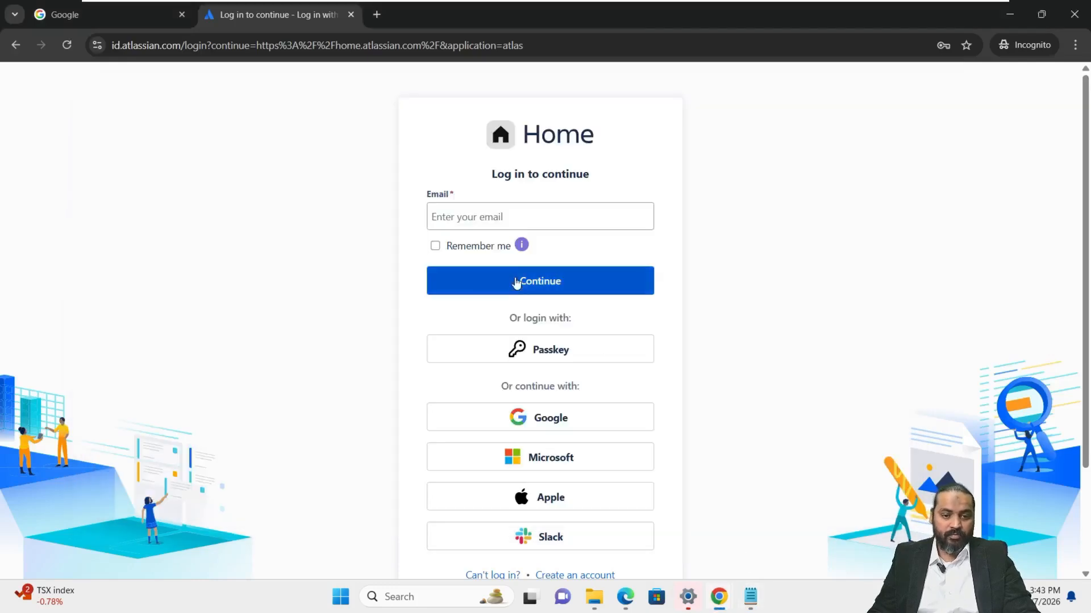
left_click(516, 216)
key("ctrl+v")
left_click(474, 284)
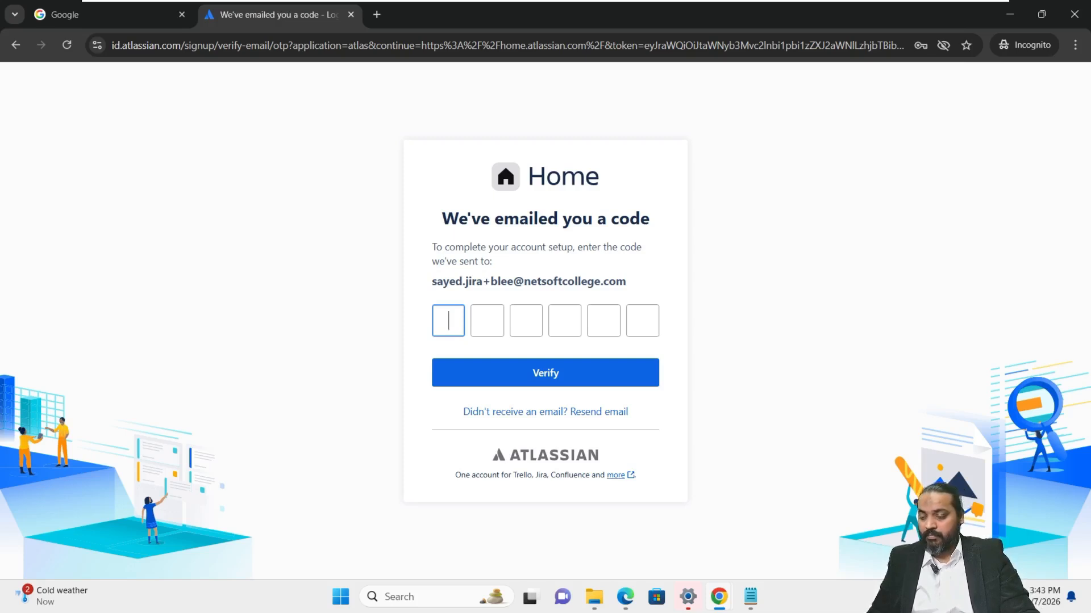
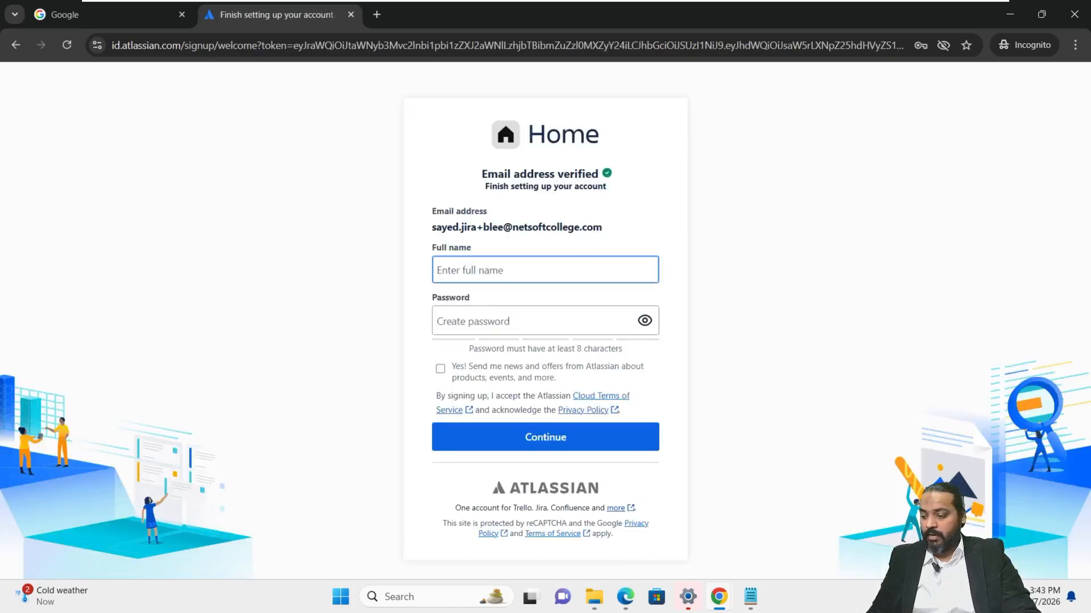
Enter the emailed verification code, fill the account's full name and saved password, then log out.
left_click(533, 267)
type("Bruce Lee")
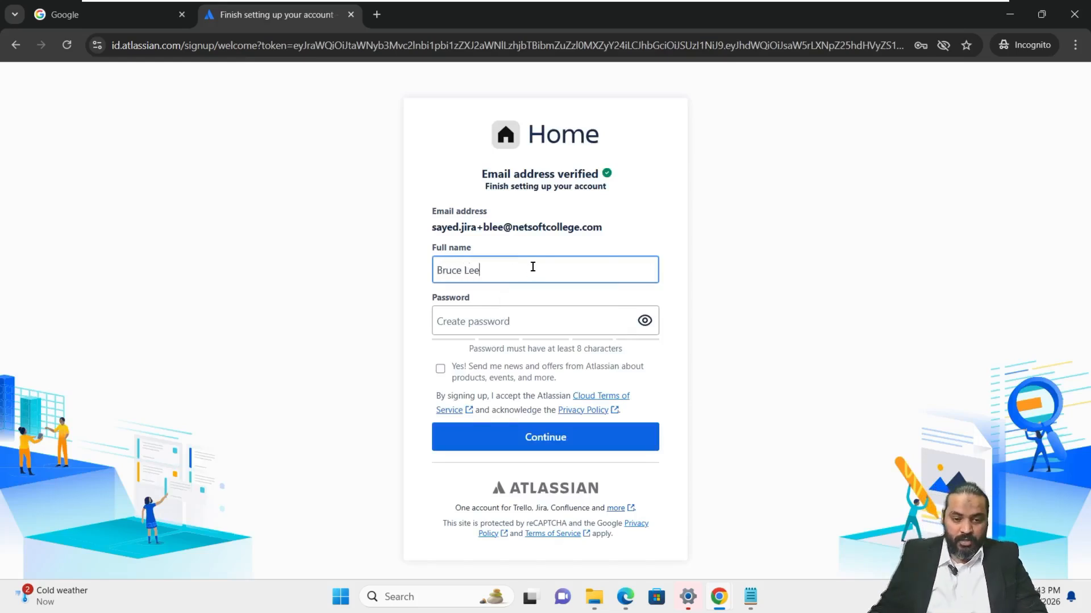
key("Tab")
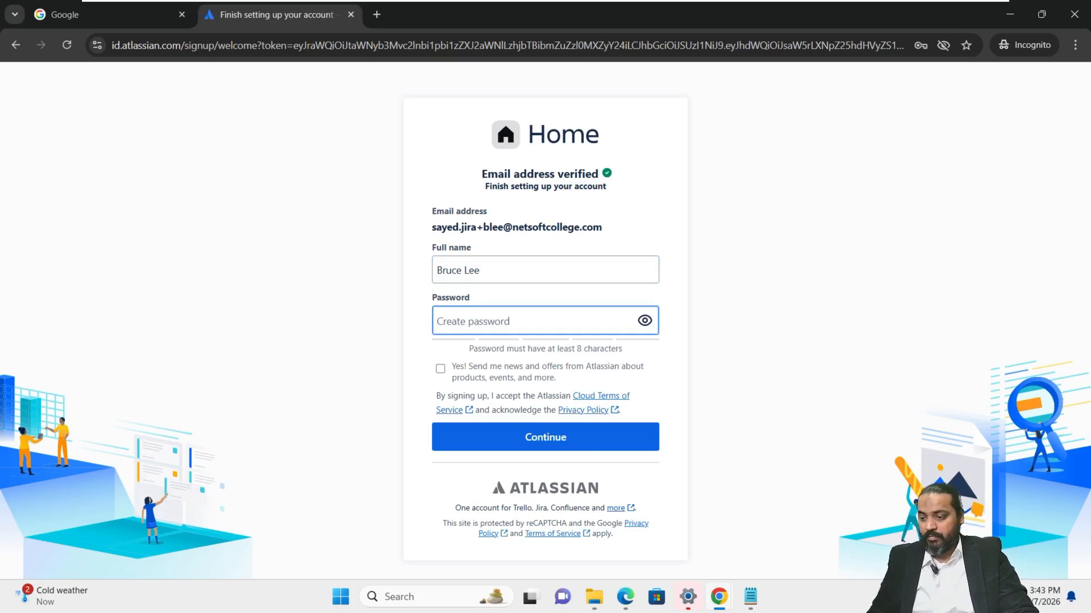
left_click(520, 313)
key("ctrl+v")
left_click(517, 446)
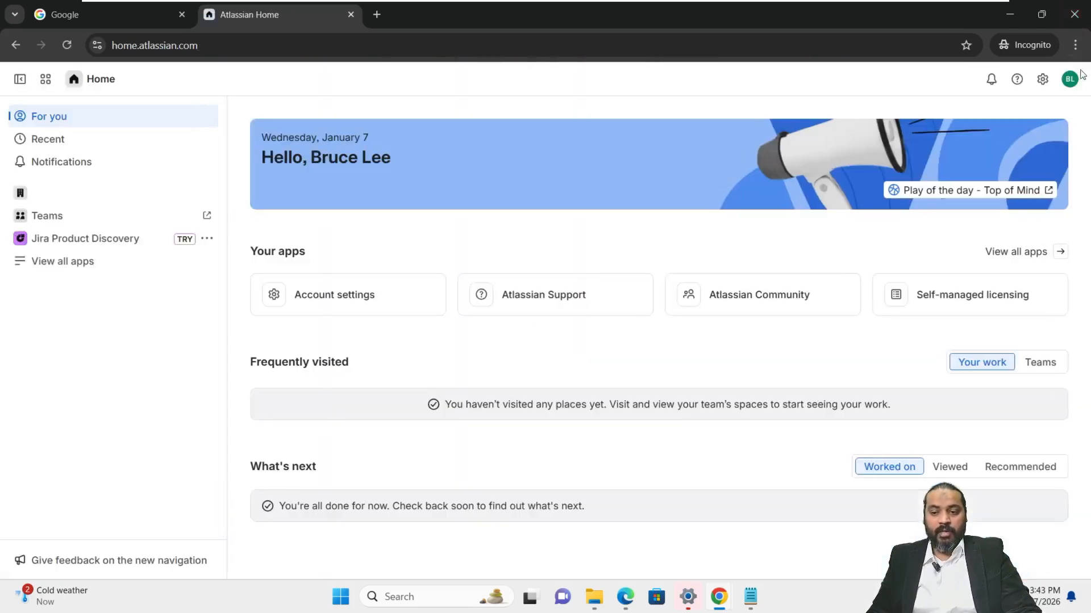
left_click(1070, 82)
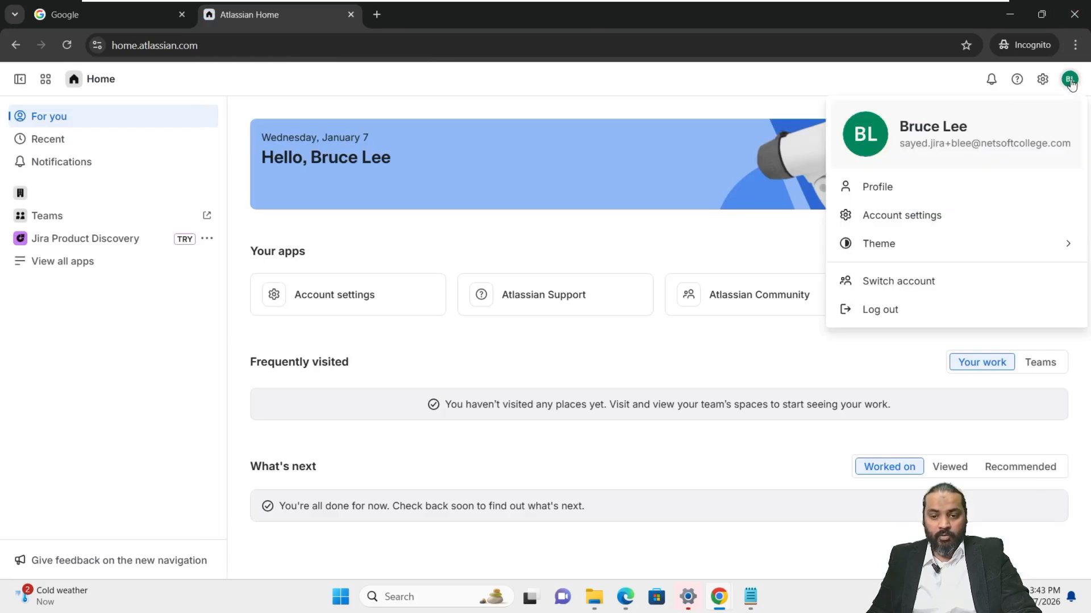
left_click(911, 310)
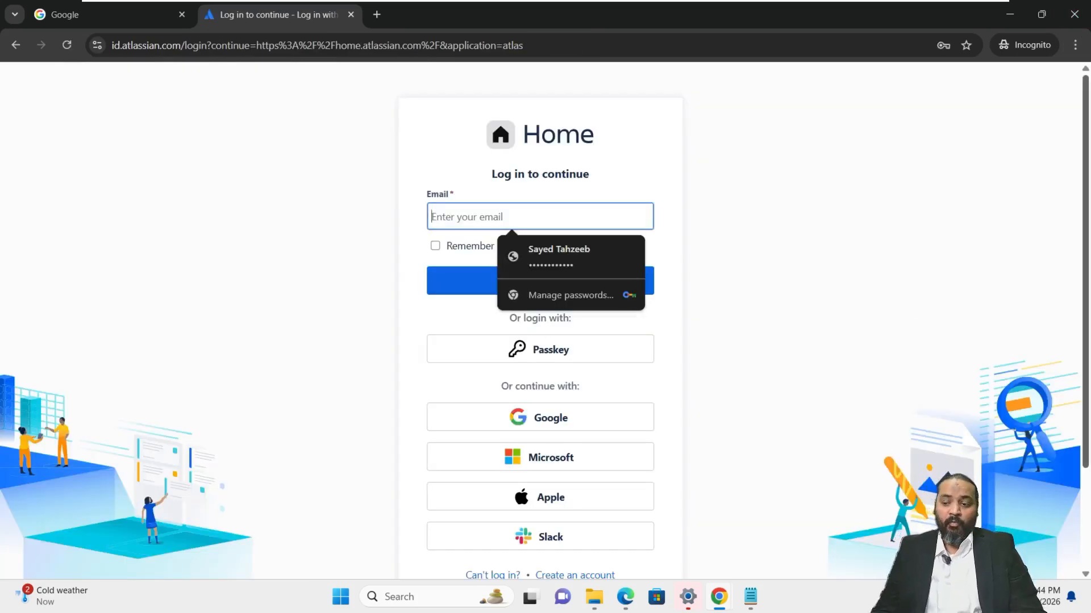